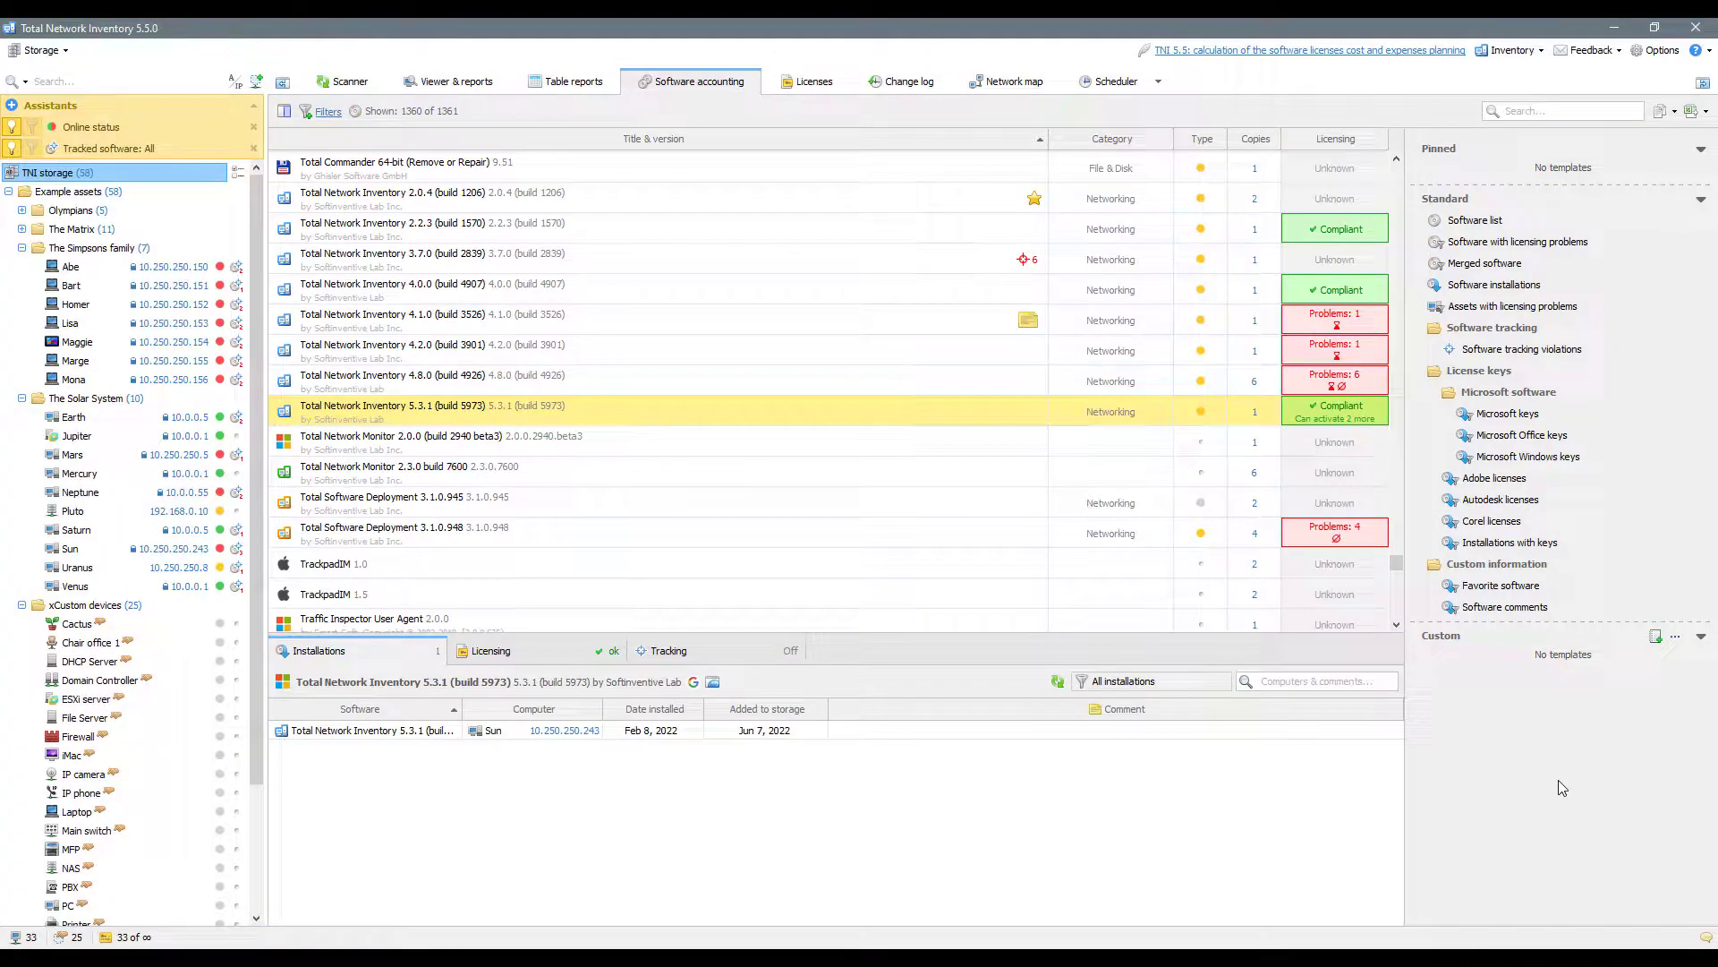
# Add the comment 'Inventory software' to Total Network Inventory 5.3.1, keep its Networking category, and save.
pyautogui.doubleClick(752, 427)
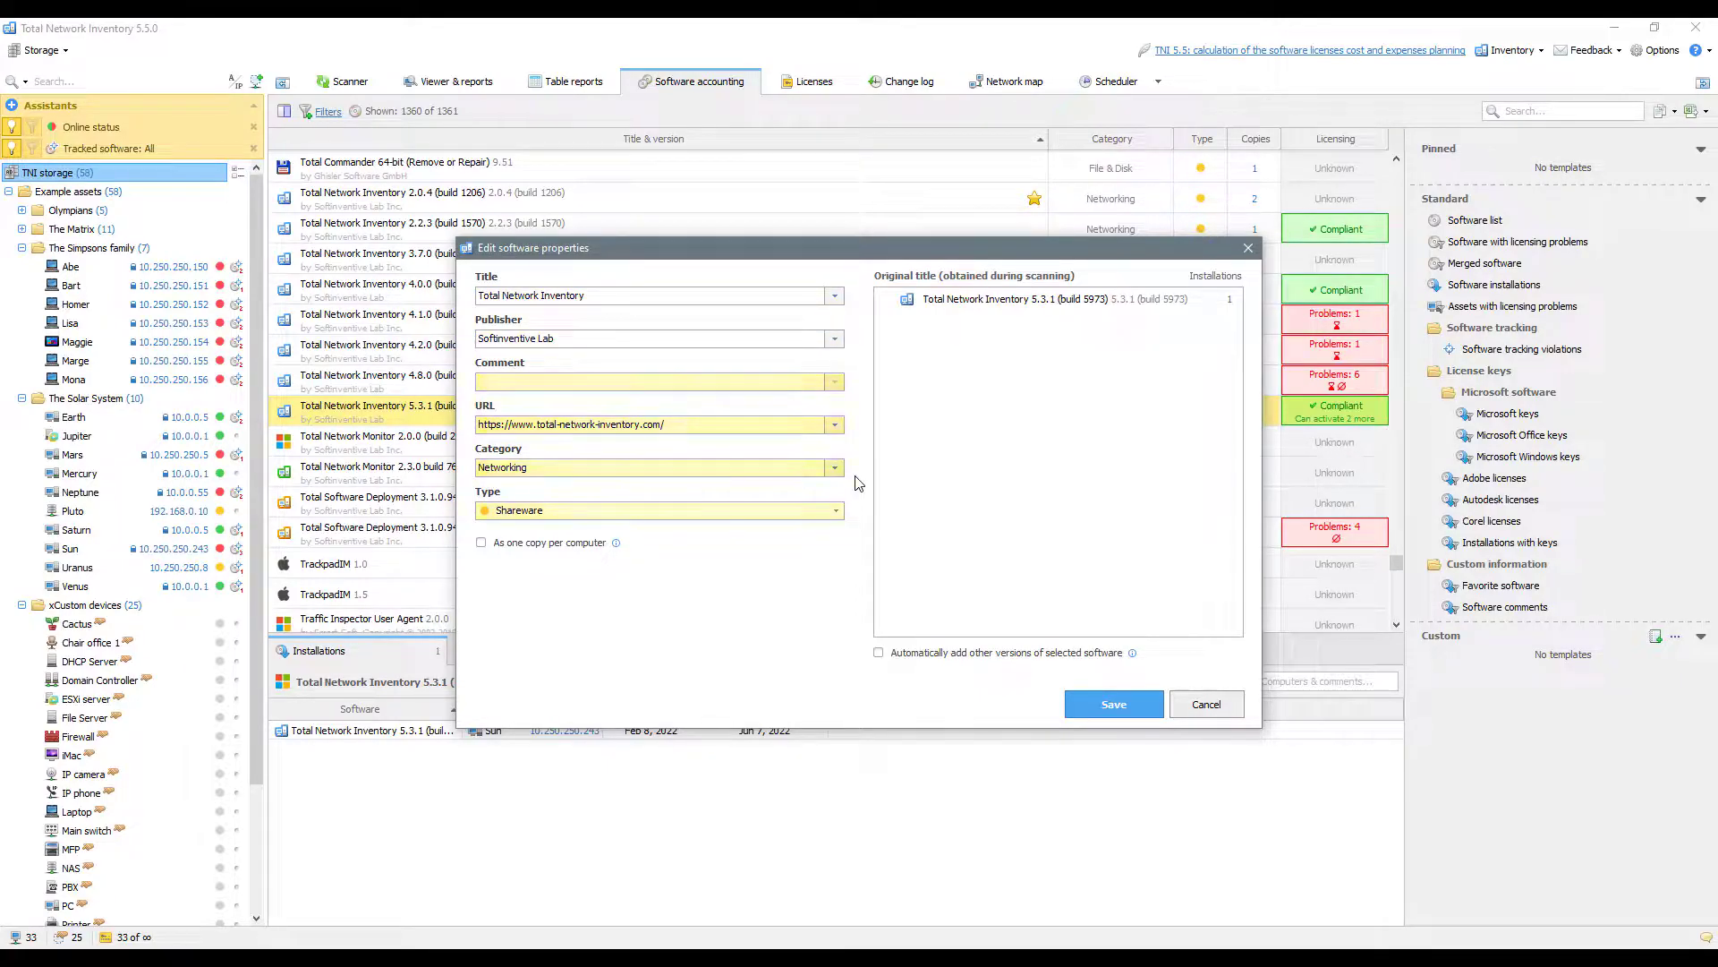
pyautogui.click(836, 470)
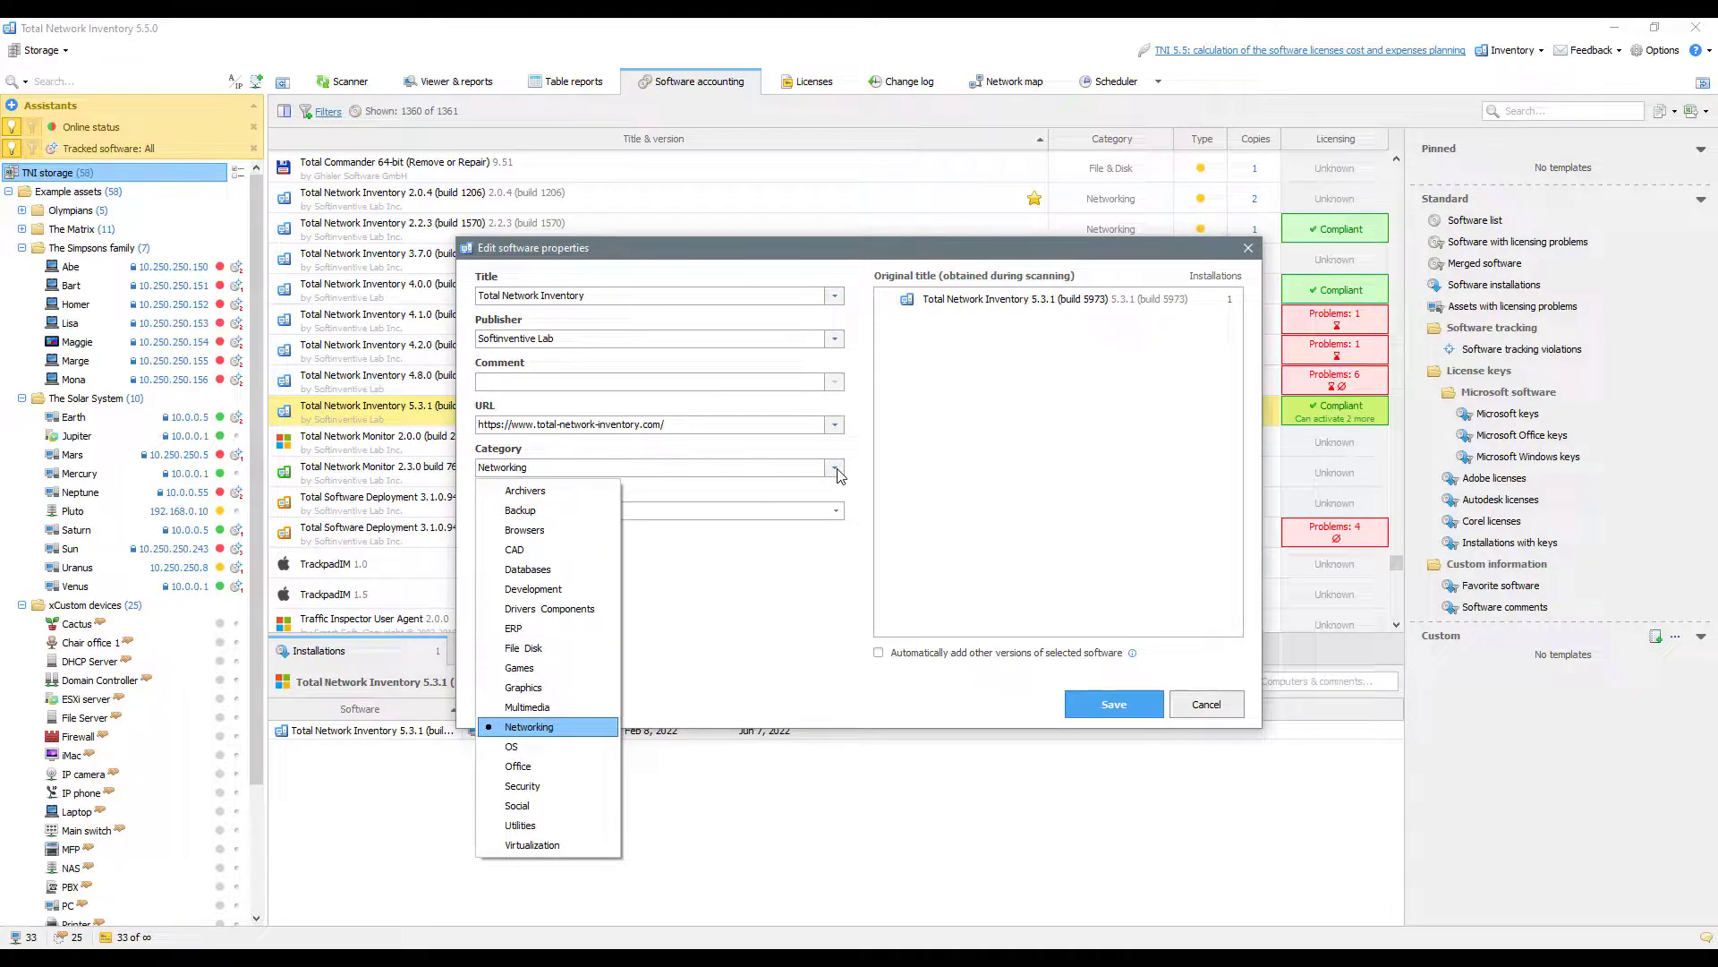
pyautogui.click(837, 470)
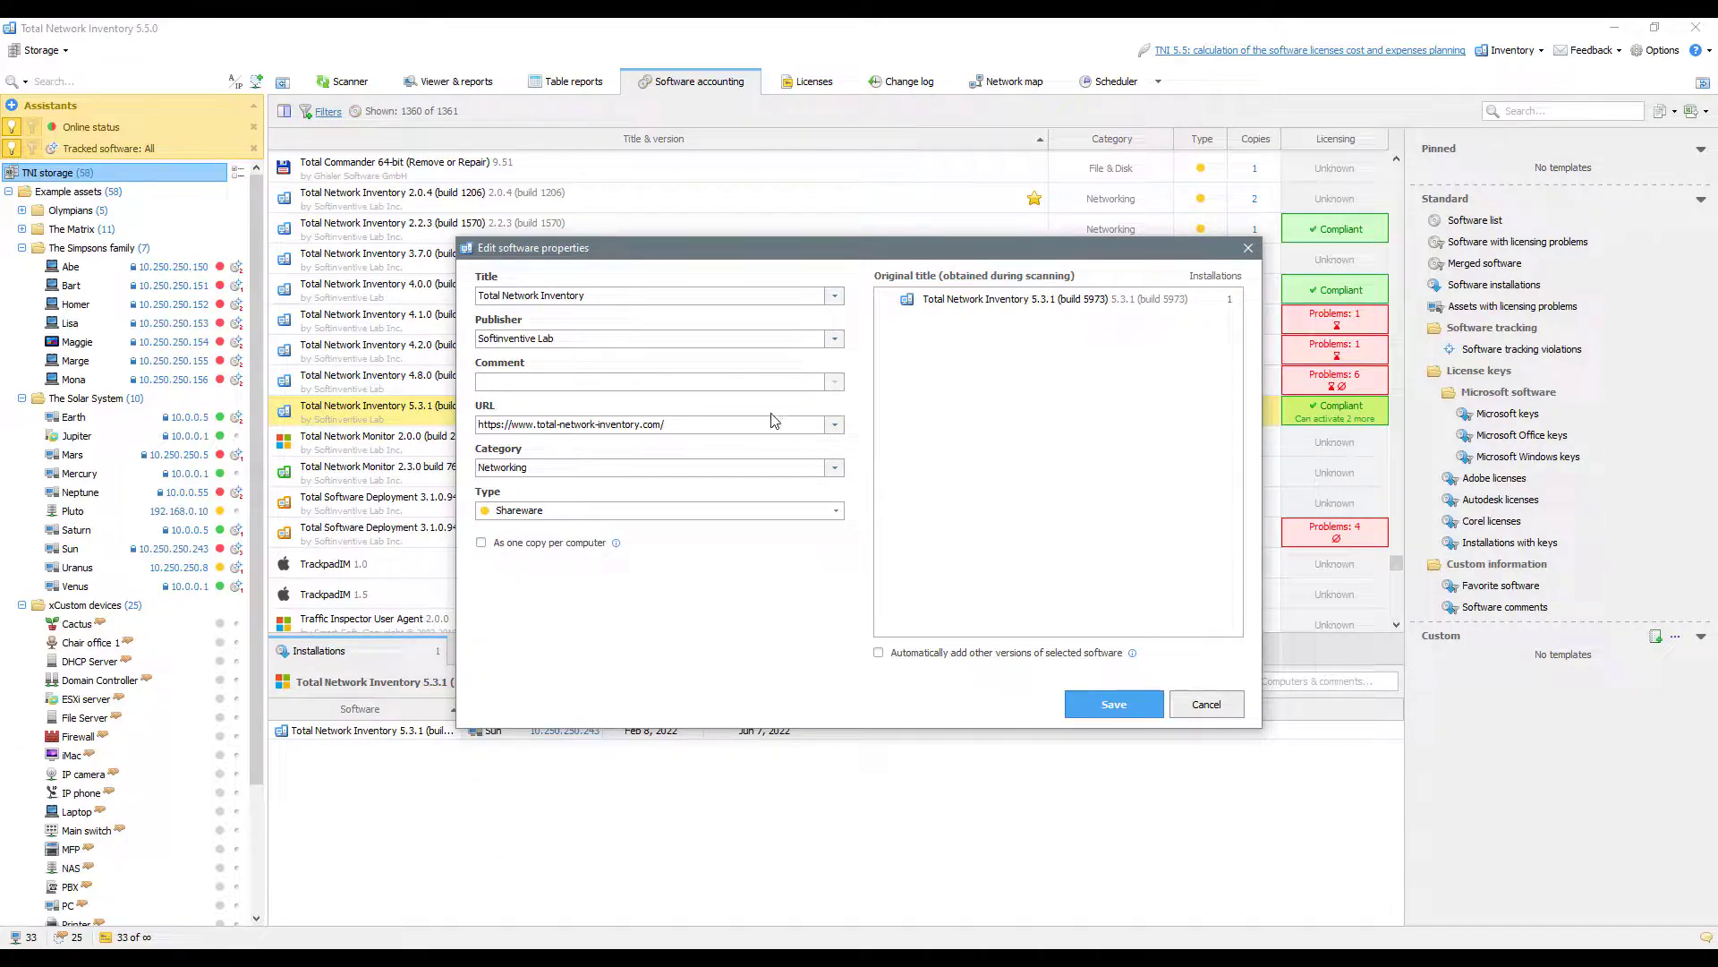
pyautogui.click(745, 386)
pyautogui.write('Inventory ')
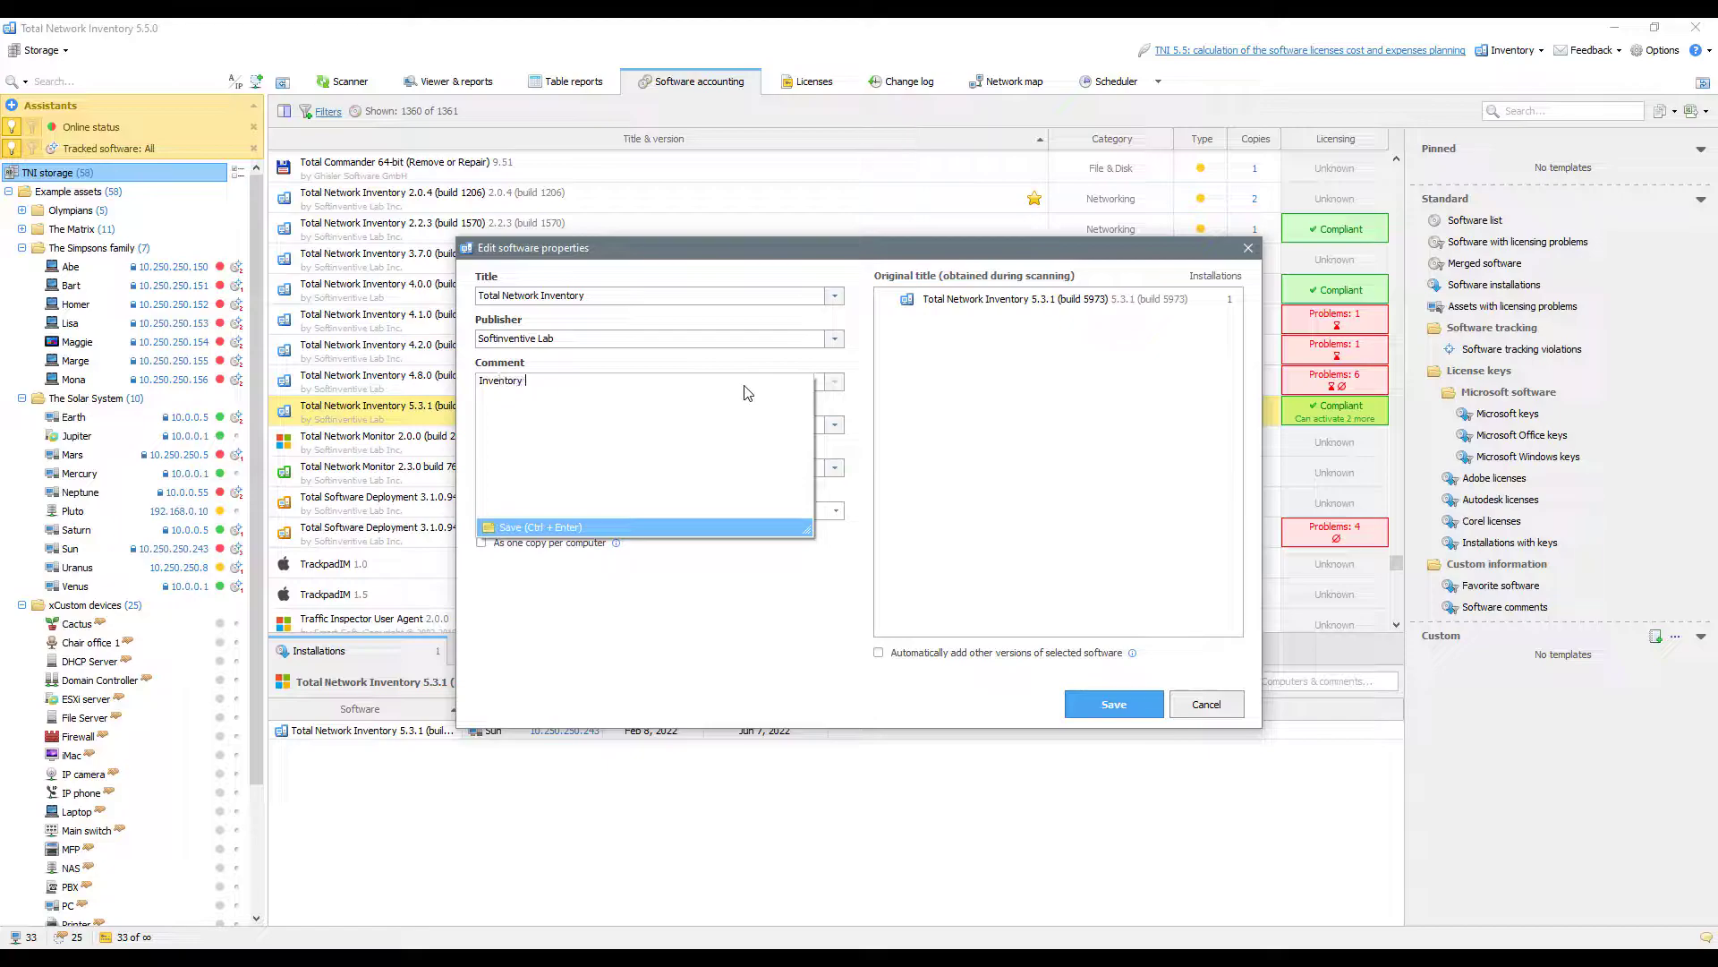
pyautogui.write('software')
pyautogui.hotkey('ctrl', 'Return')
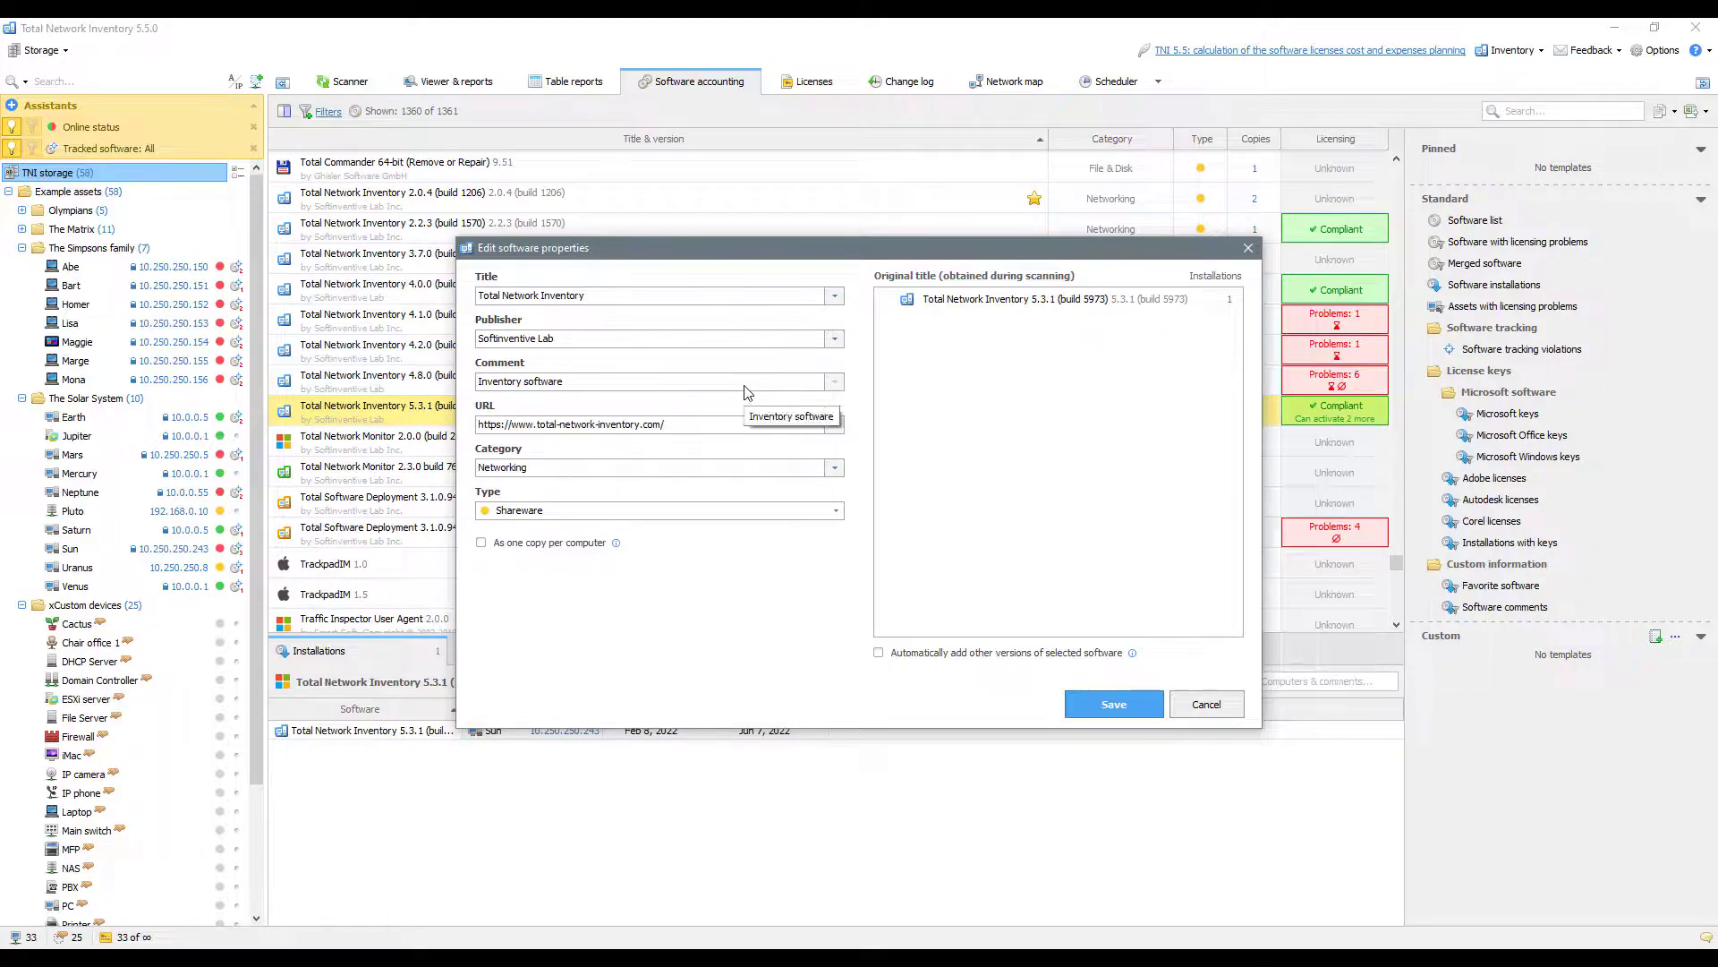
pyautogui.click(1113, 706)
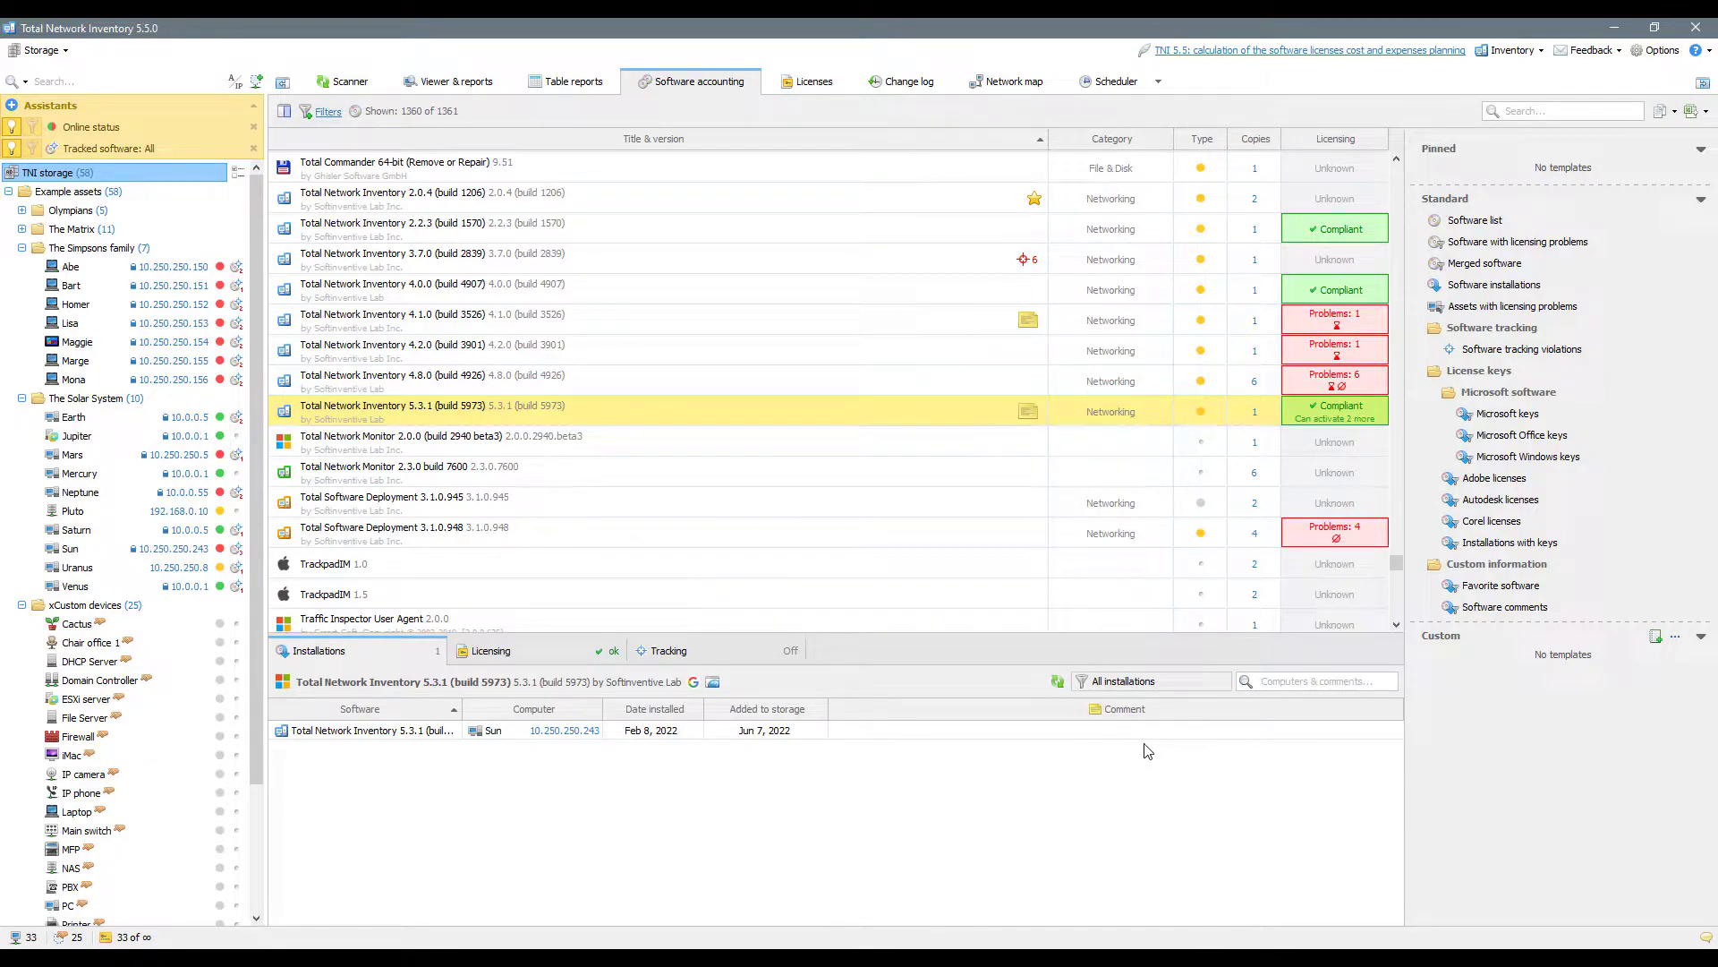
# Check the 5.3.1 entry's comment, then create a new 'Network tool' tag on it.
pyautogui.click(1028, 413)
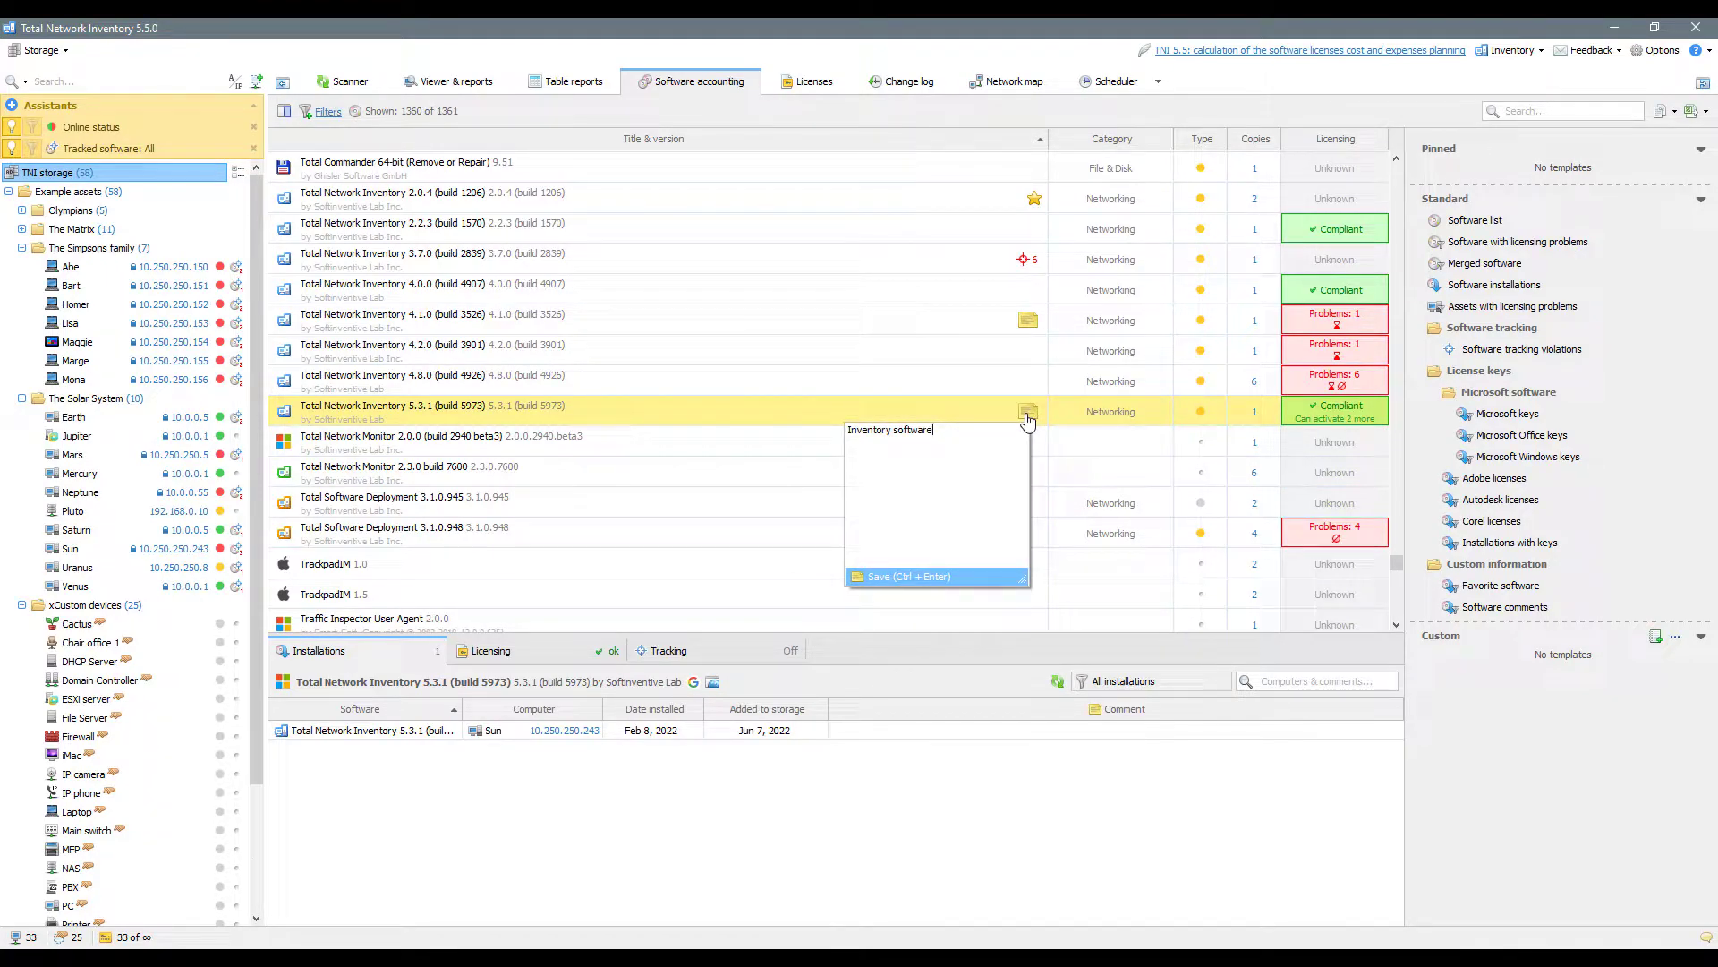
pyautogui.click(1167, 791)
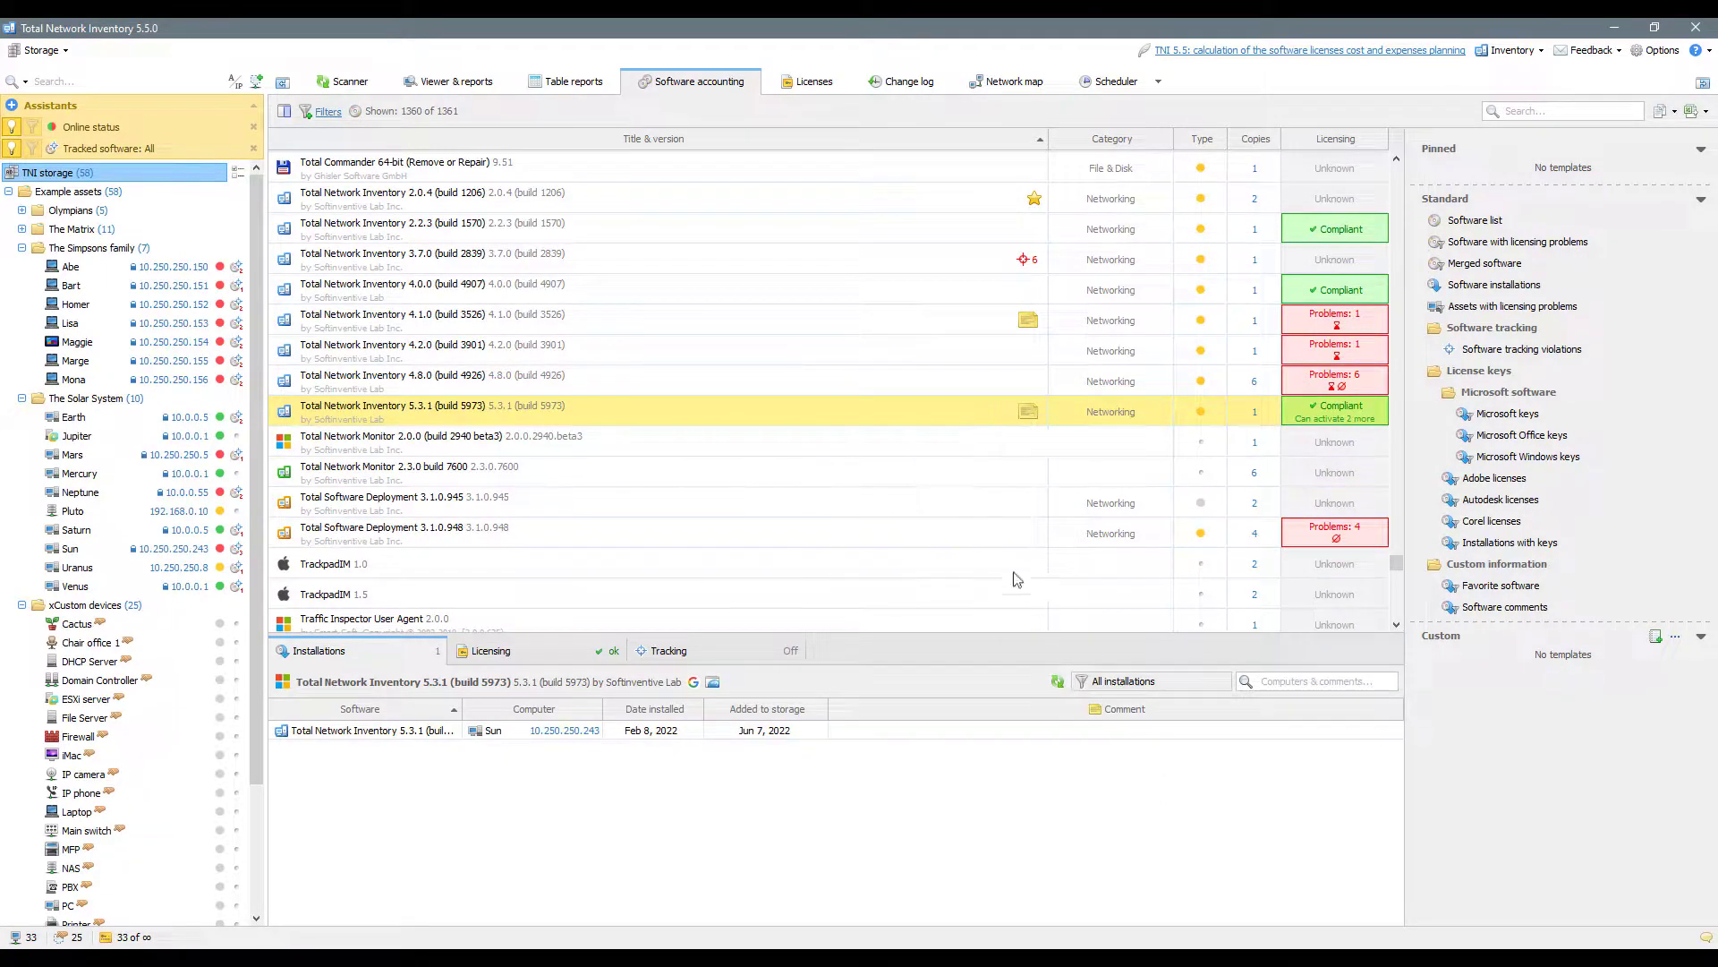
pyautogui.rightClick(903, 419)
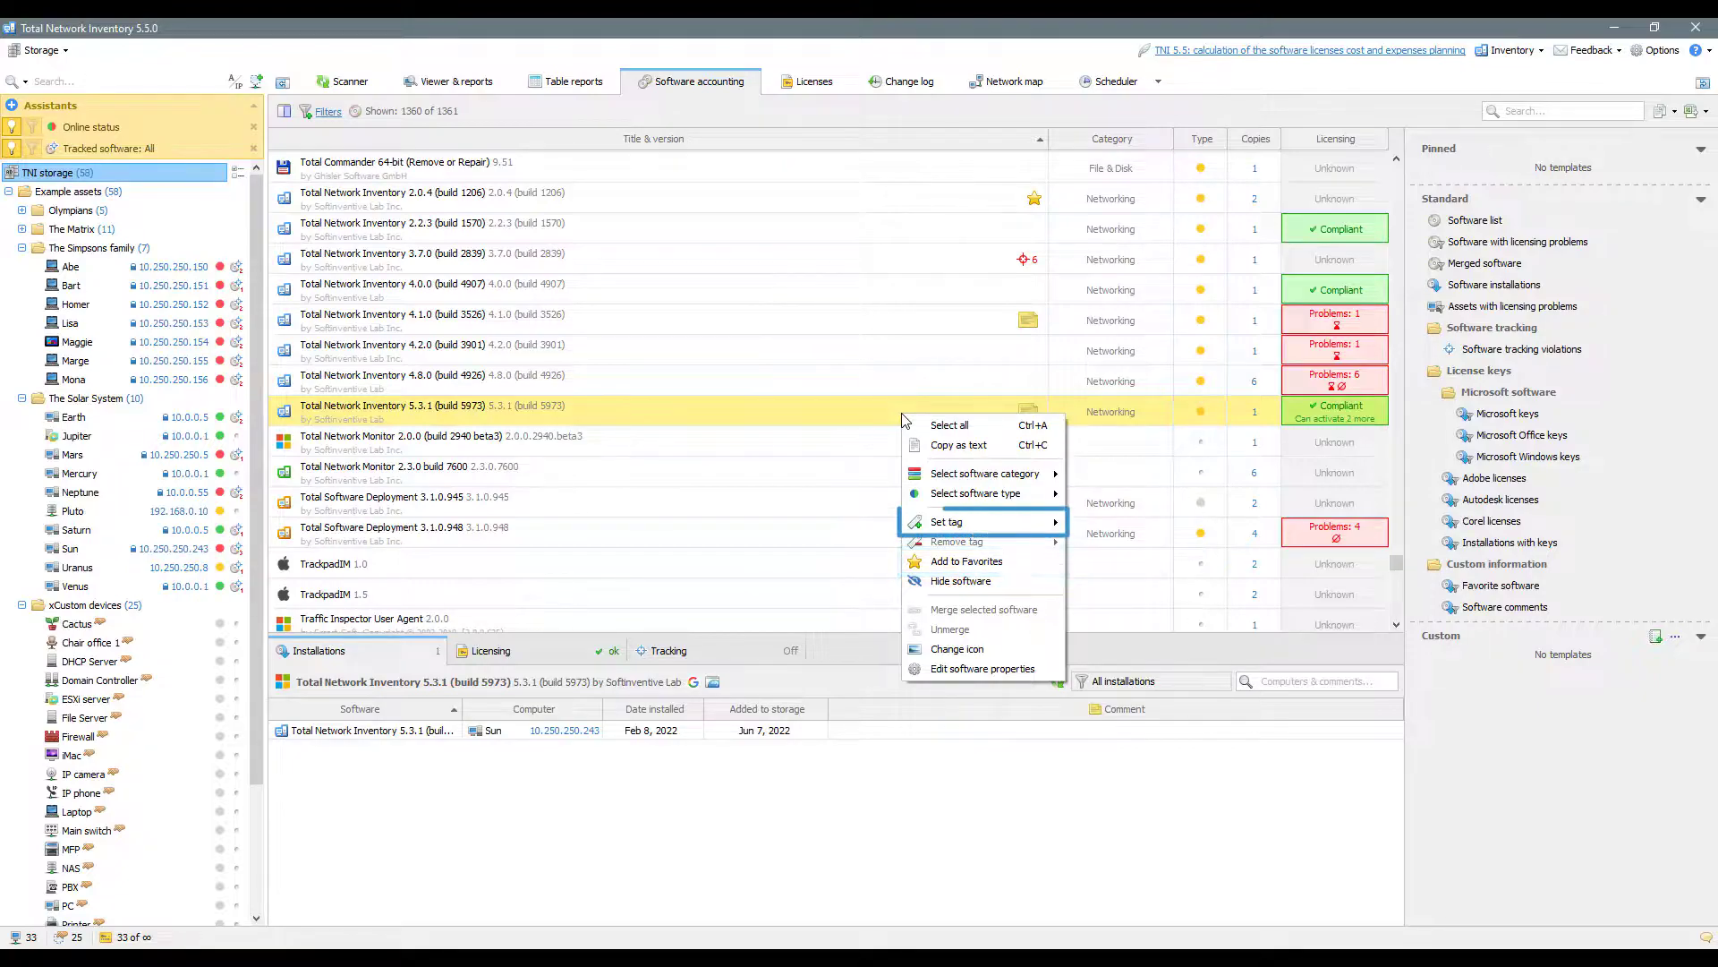
pyautogui.moveTo(992, 524)
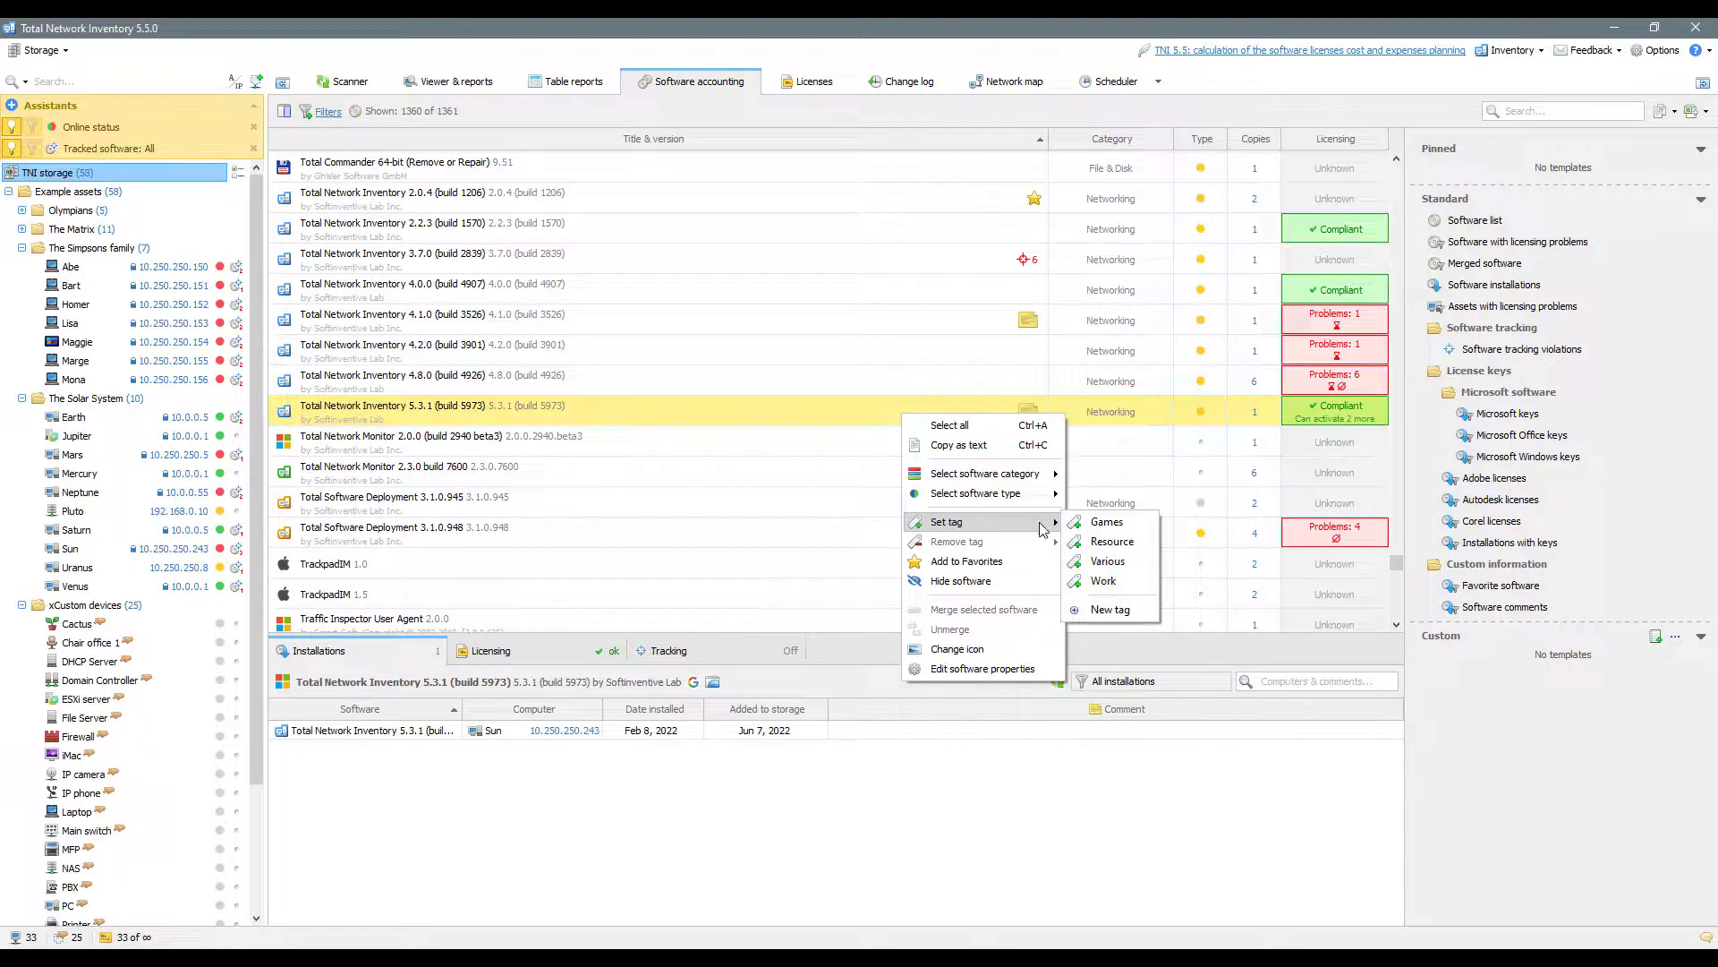
pyautogui.click(1110, 610)
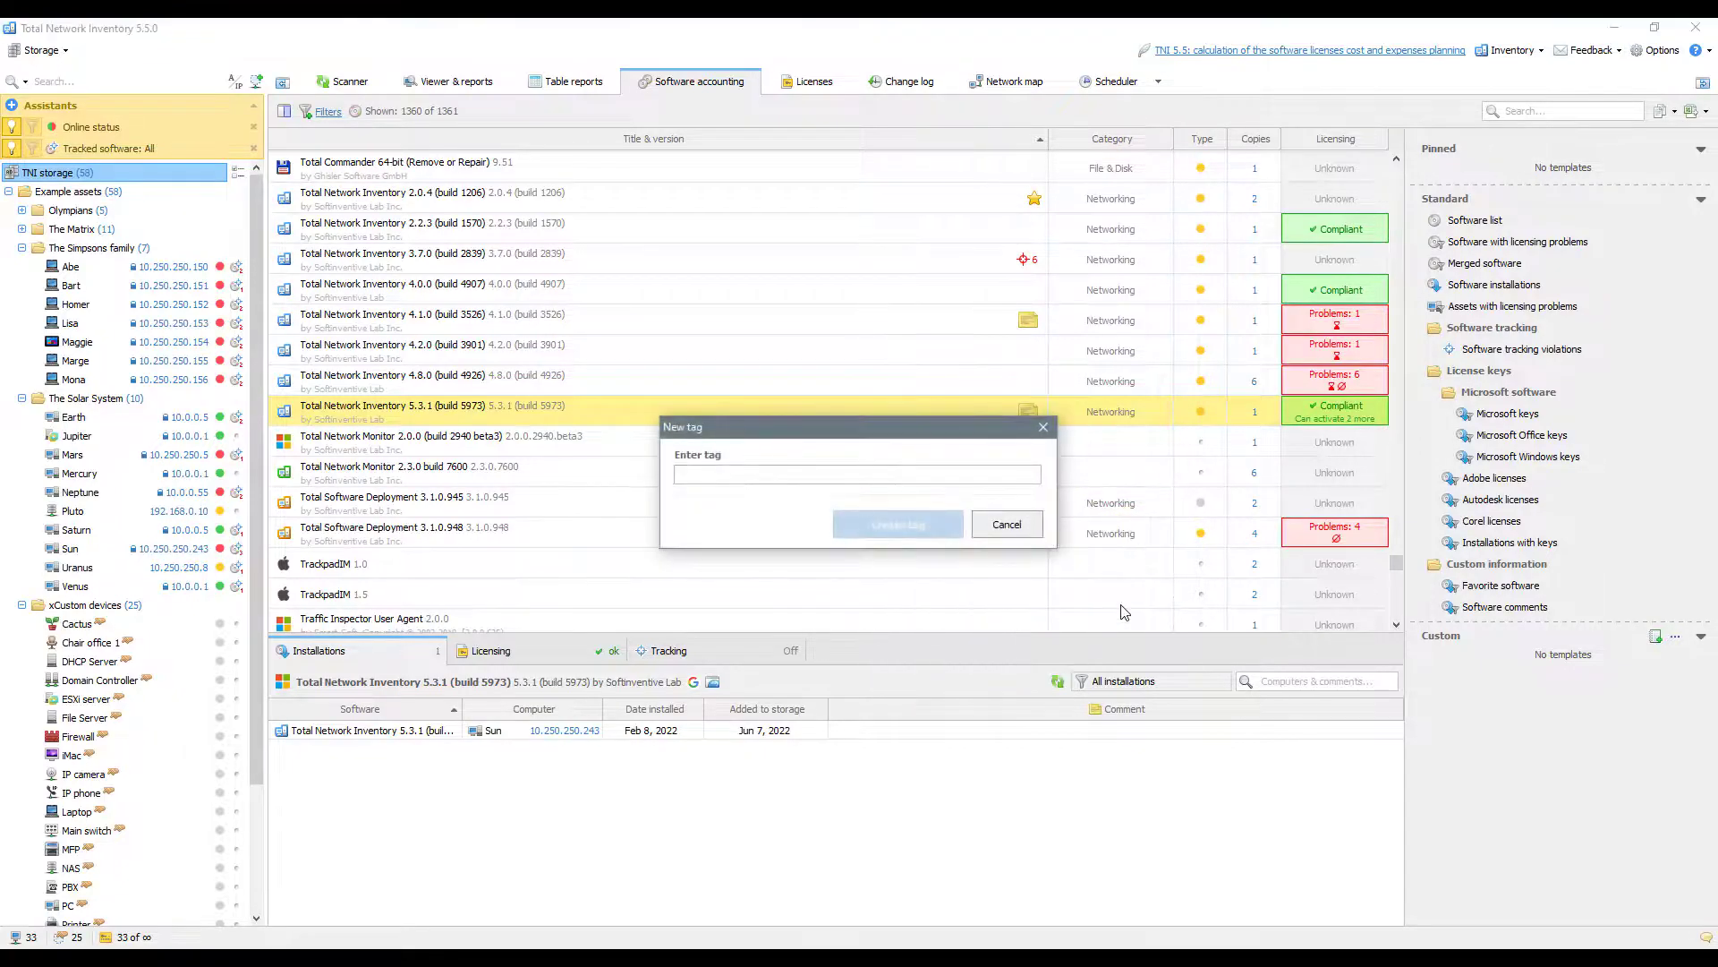
pyautogui.write('Network tool')
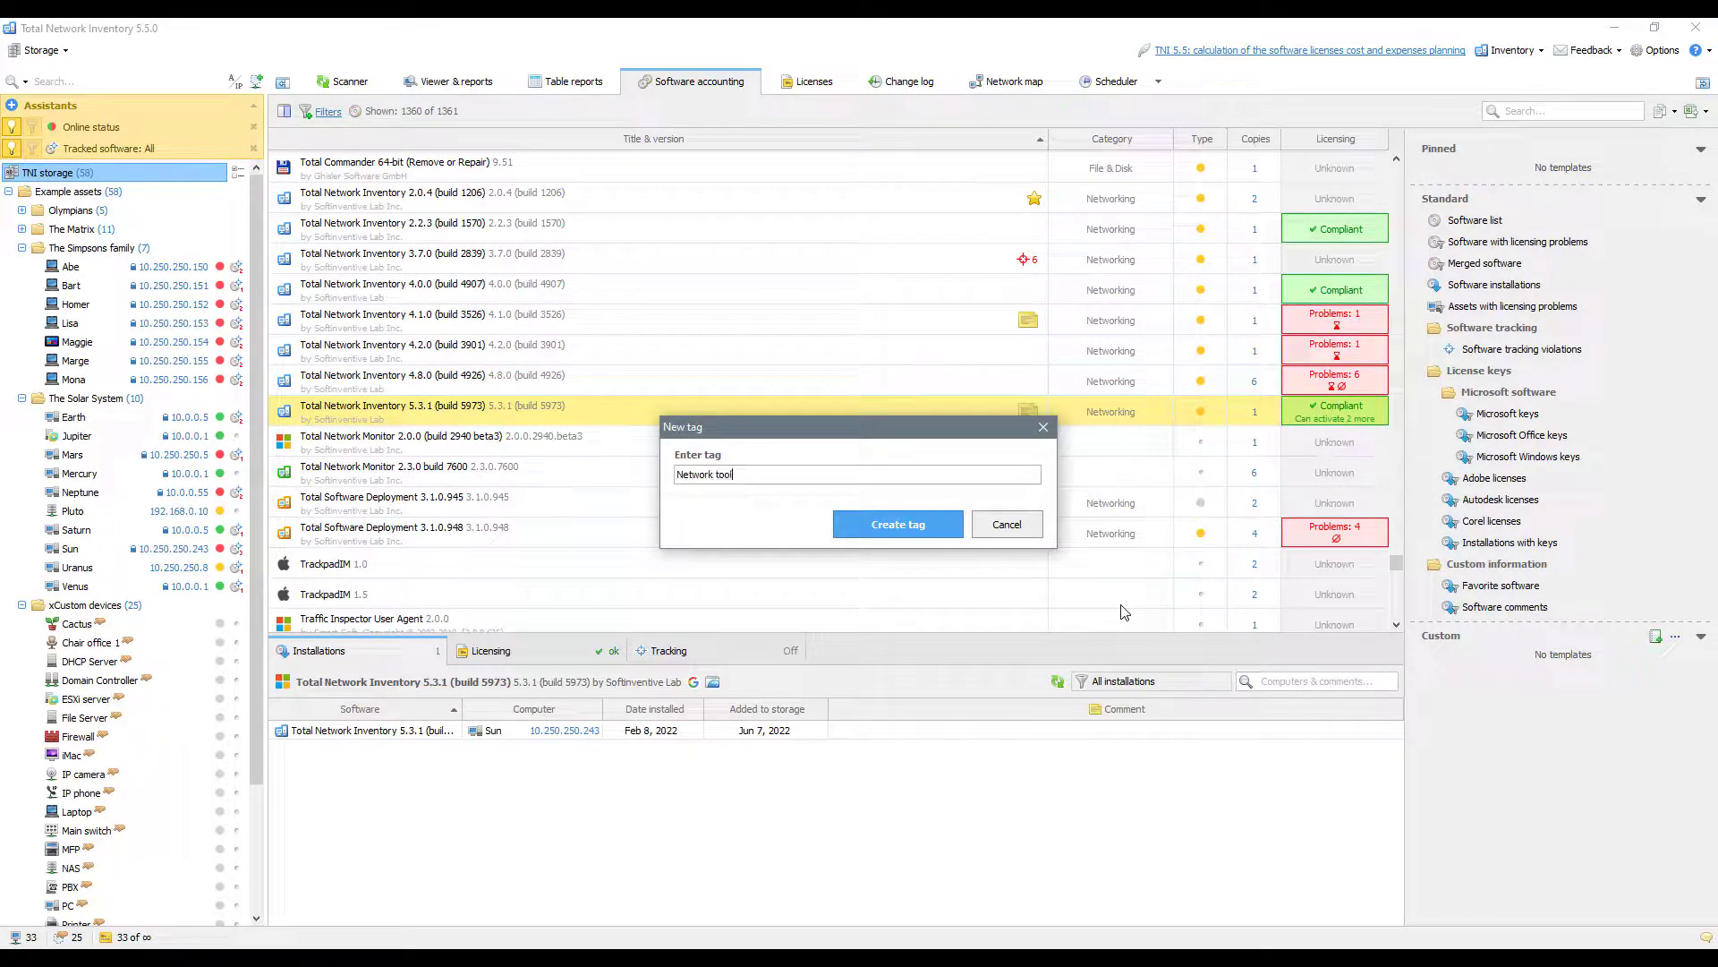
pyautogui.click(892, 528)
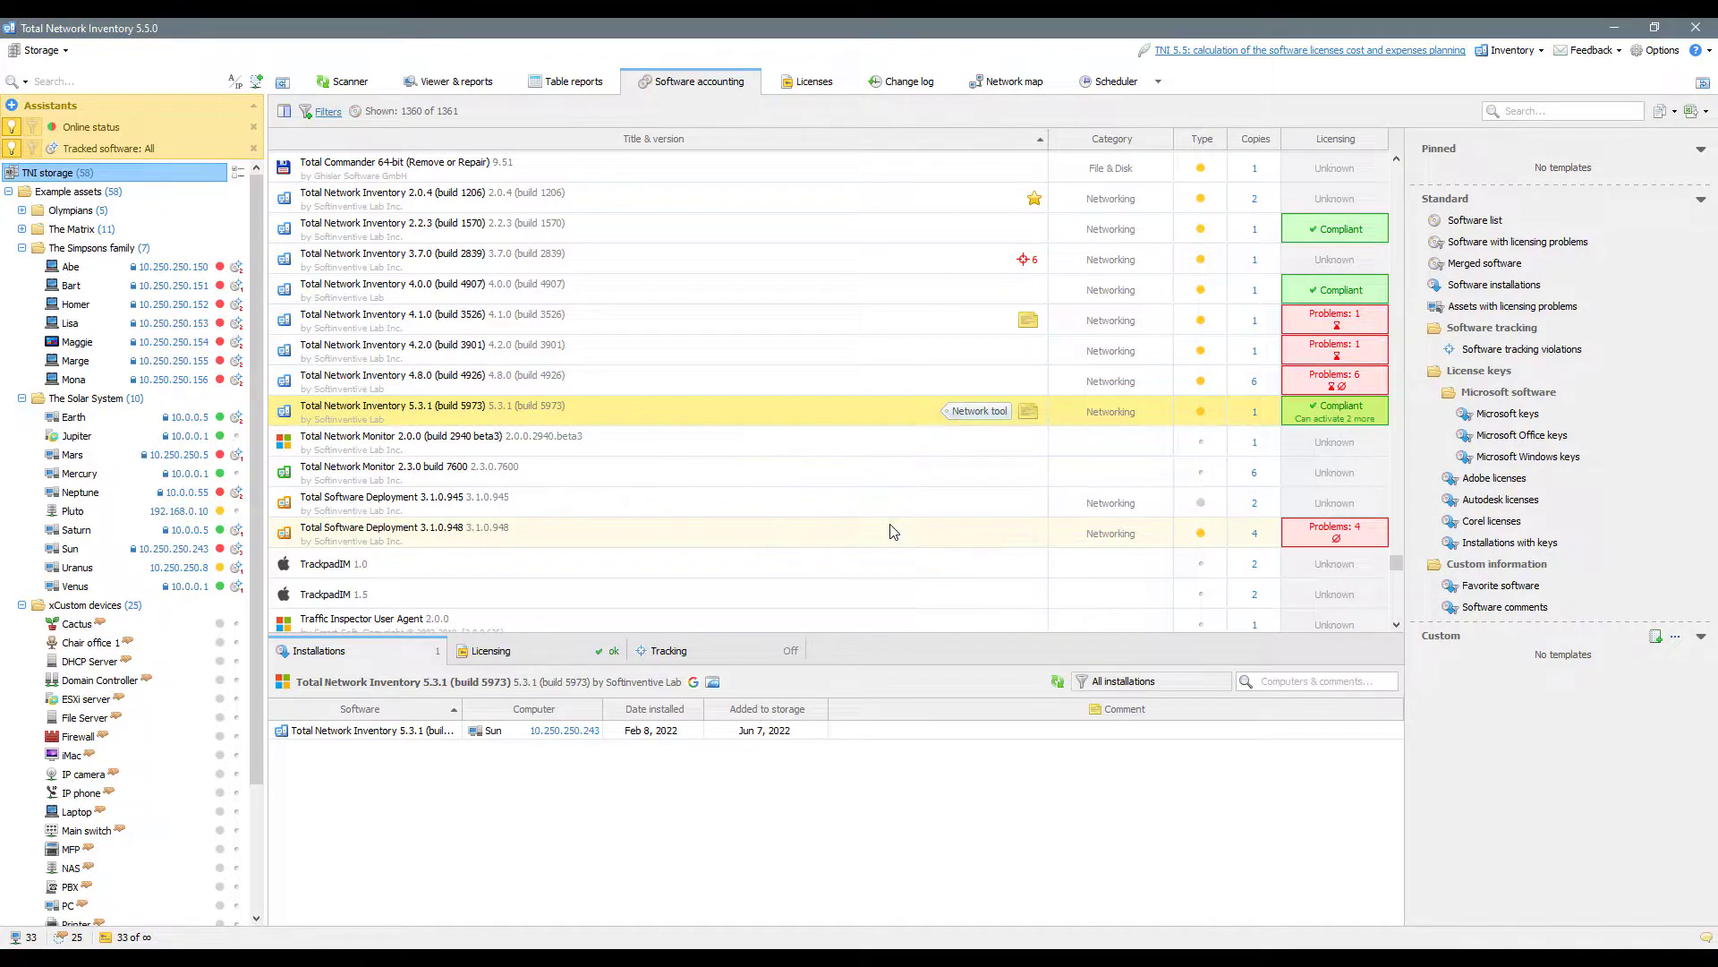
# Add the Work tag to the Total Network Inventory 5.3.1 entry.
pyautogui.rightClick(866, 407)
pyautogui.moveTo(922, 515)
pyautogui.click(1066, 573)
# Change the 5.3.1 entry's software category from Networking to Utilities.
pyautogui.rightClick(608, 409)
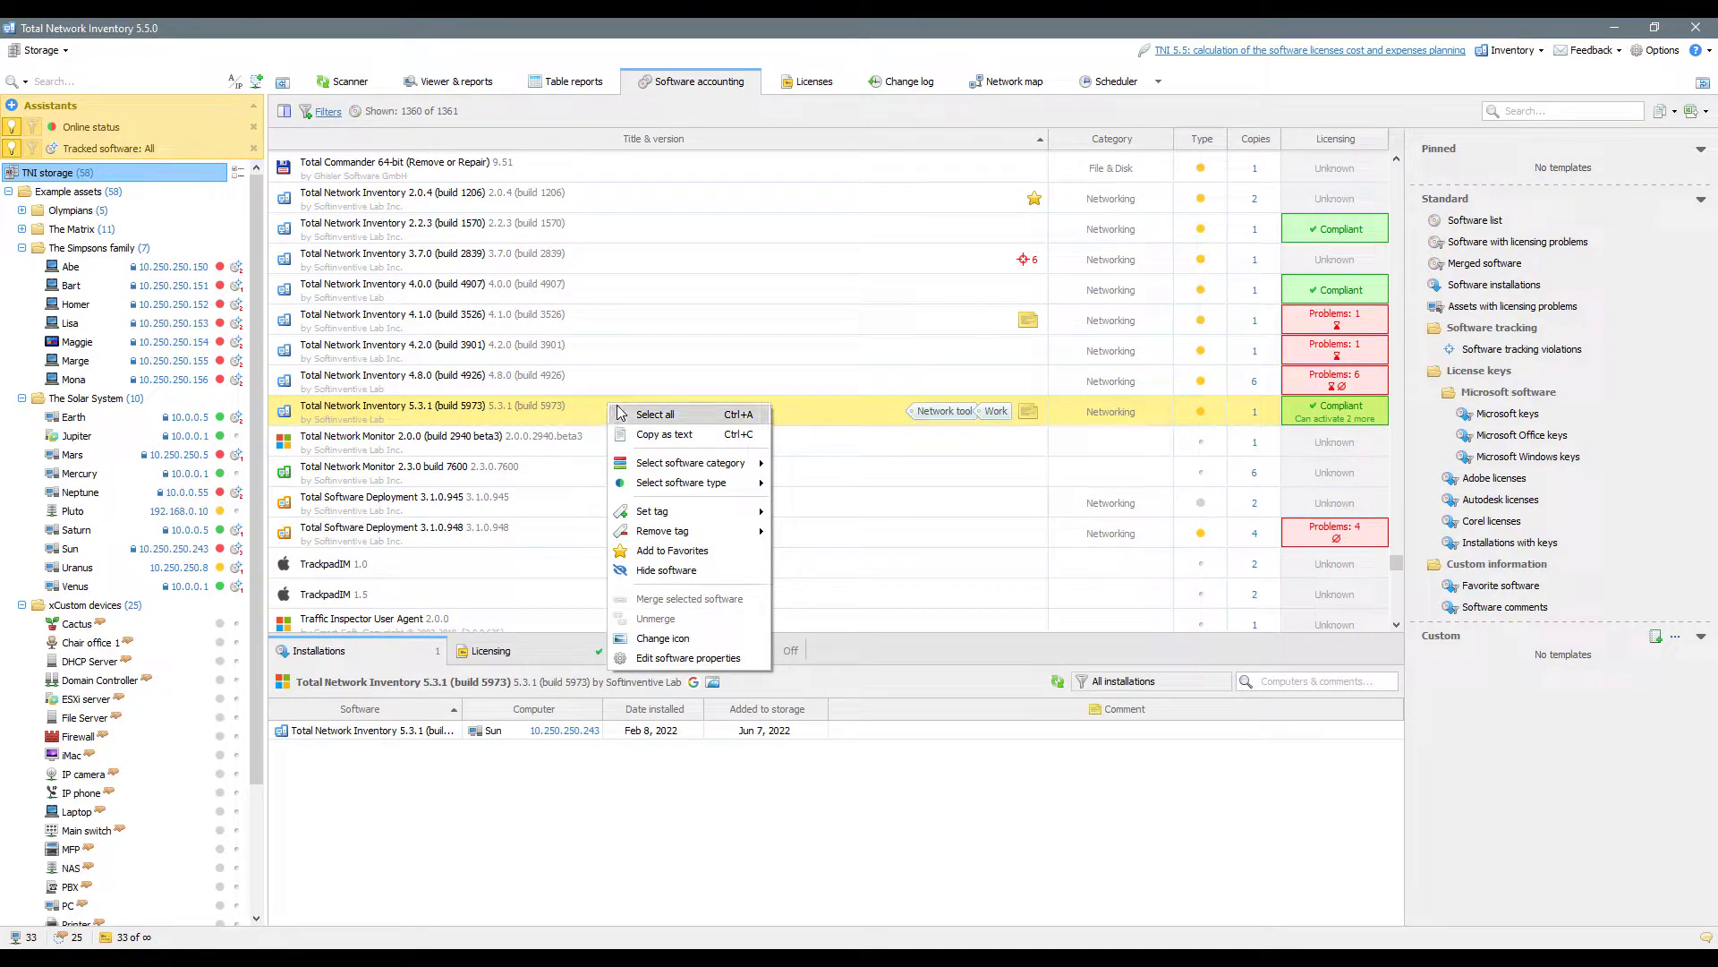
pyautogui.moveTo(663, 465)
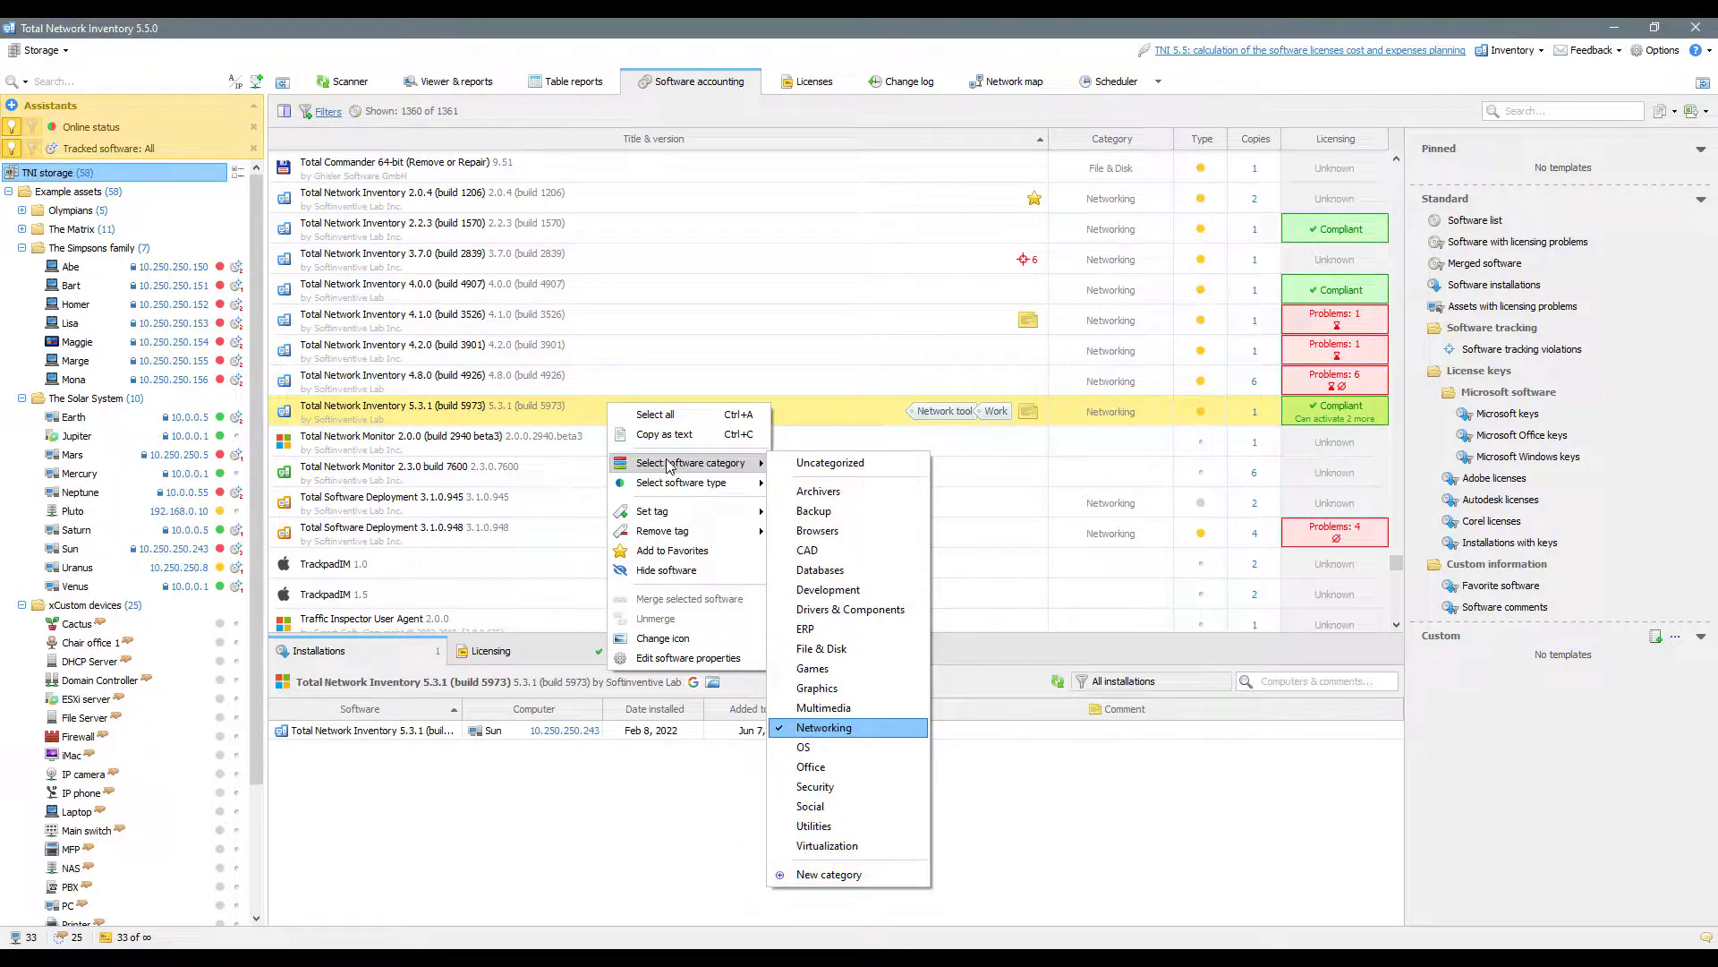
pyautogui.click(841, 826)
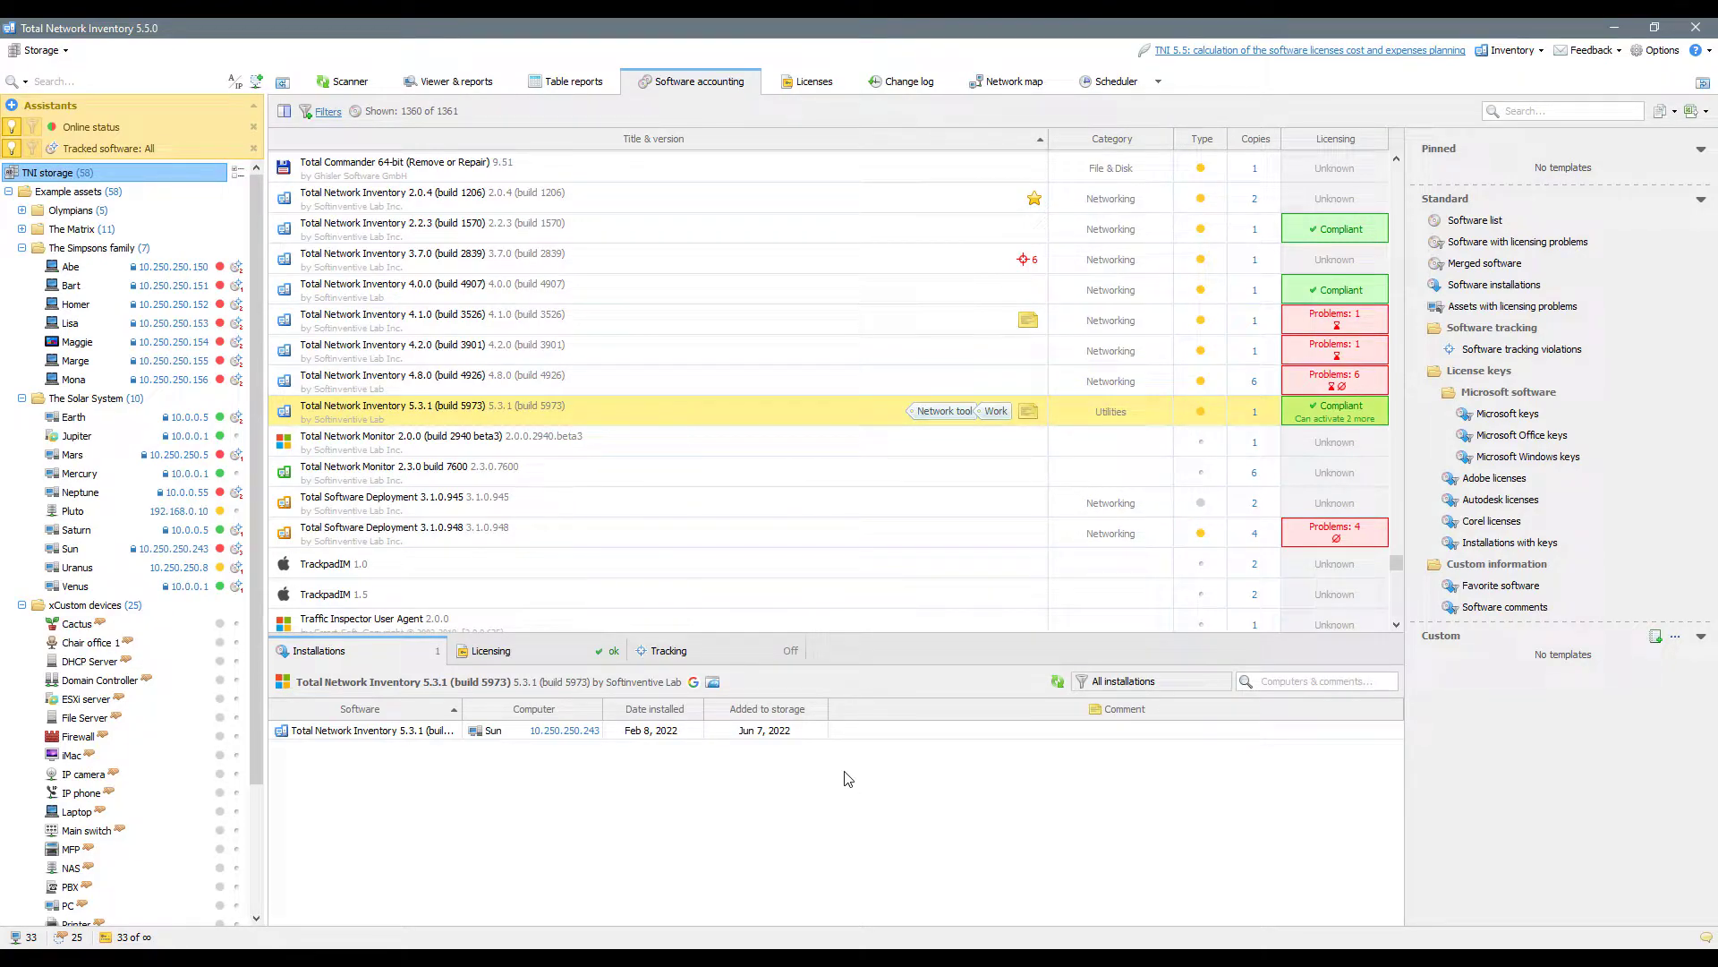
pyautogui.rightClick(649, 412)
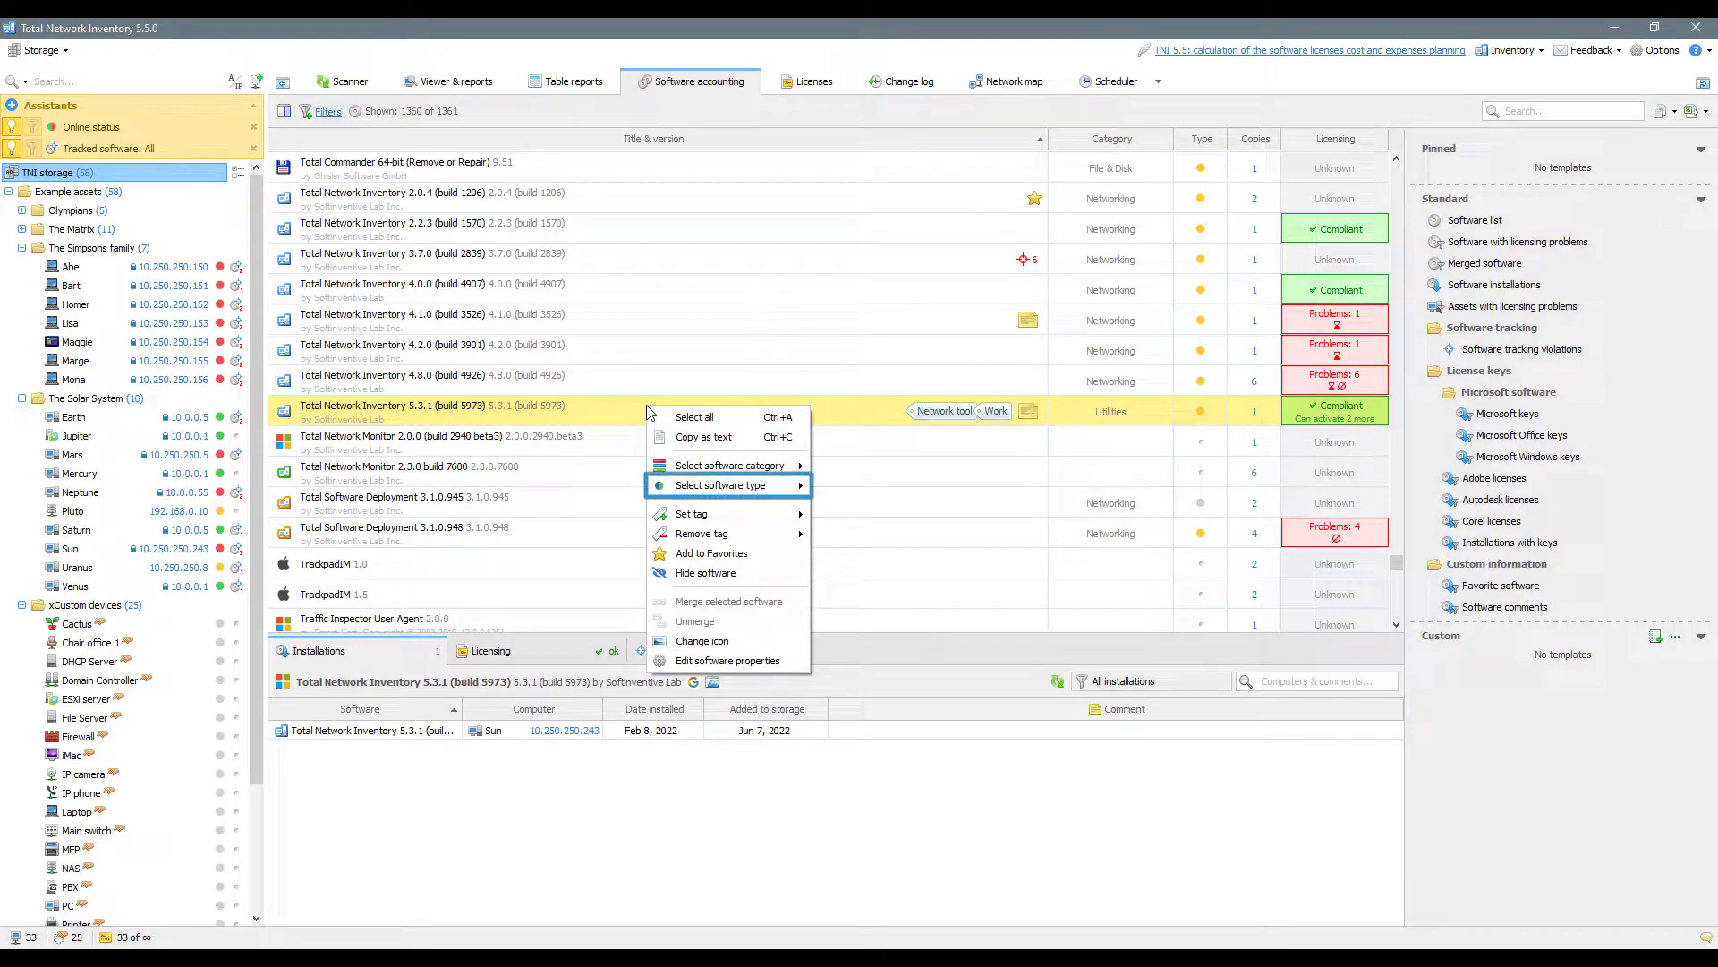
pyautogui.moveTo(707, 488)
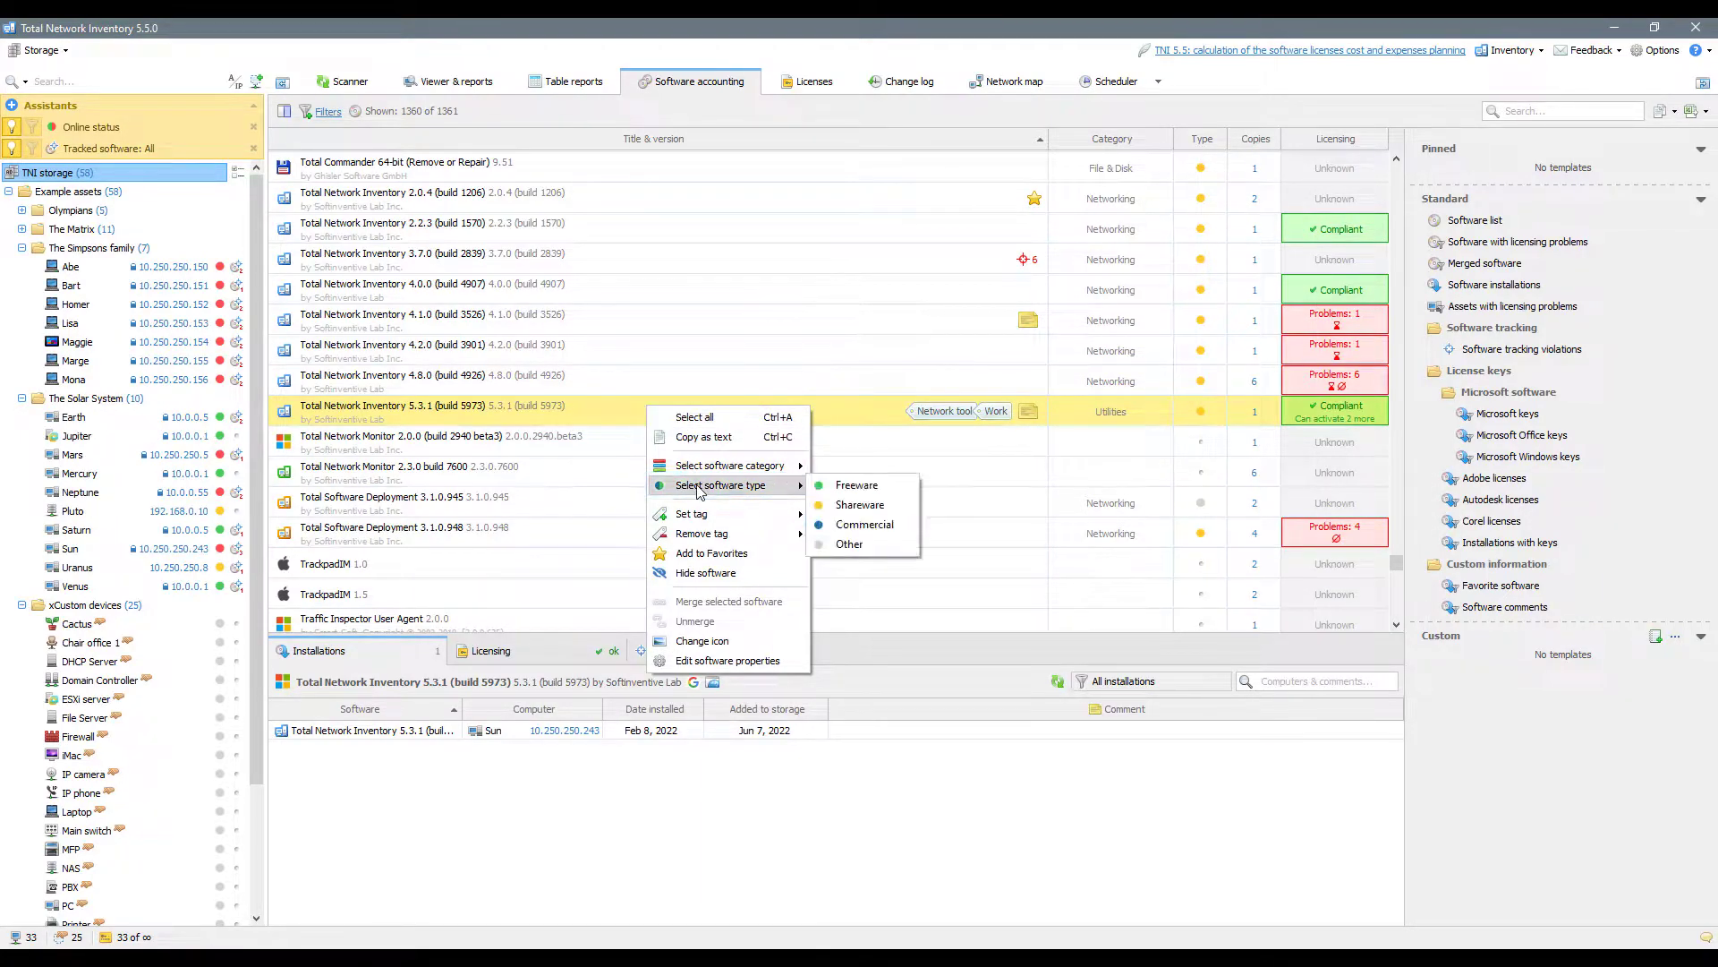
pyautogui.click(834, 528)
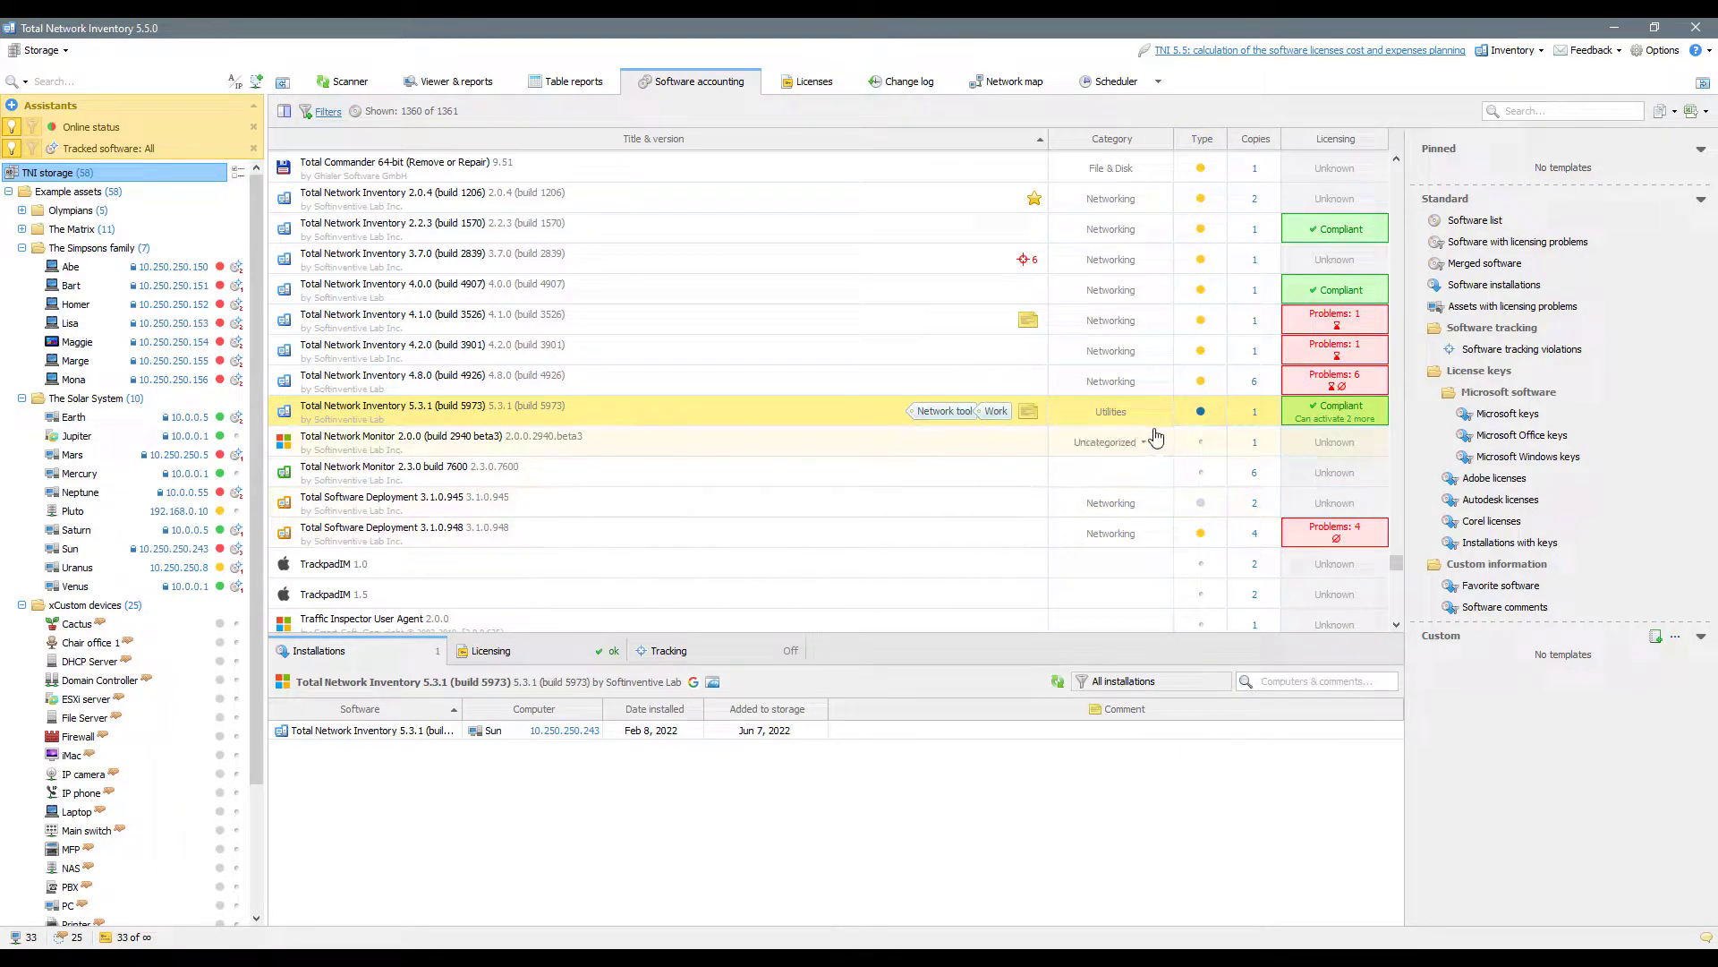
pyautogui.click(1201, 412)
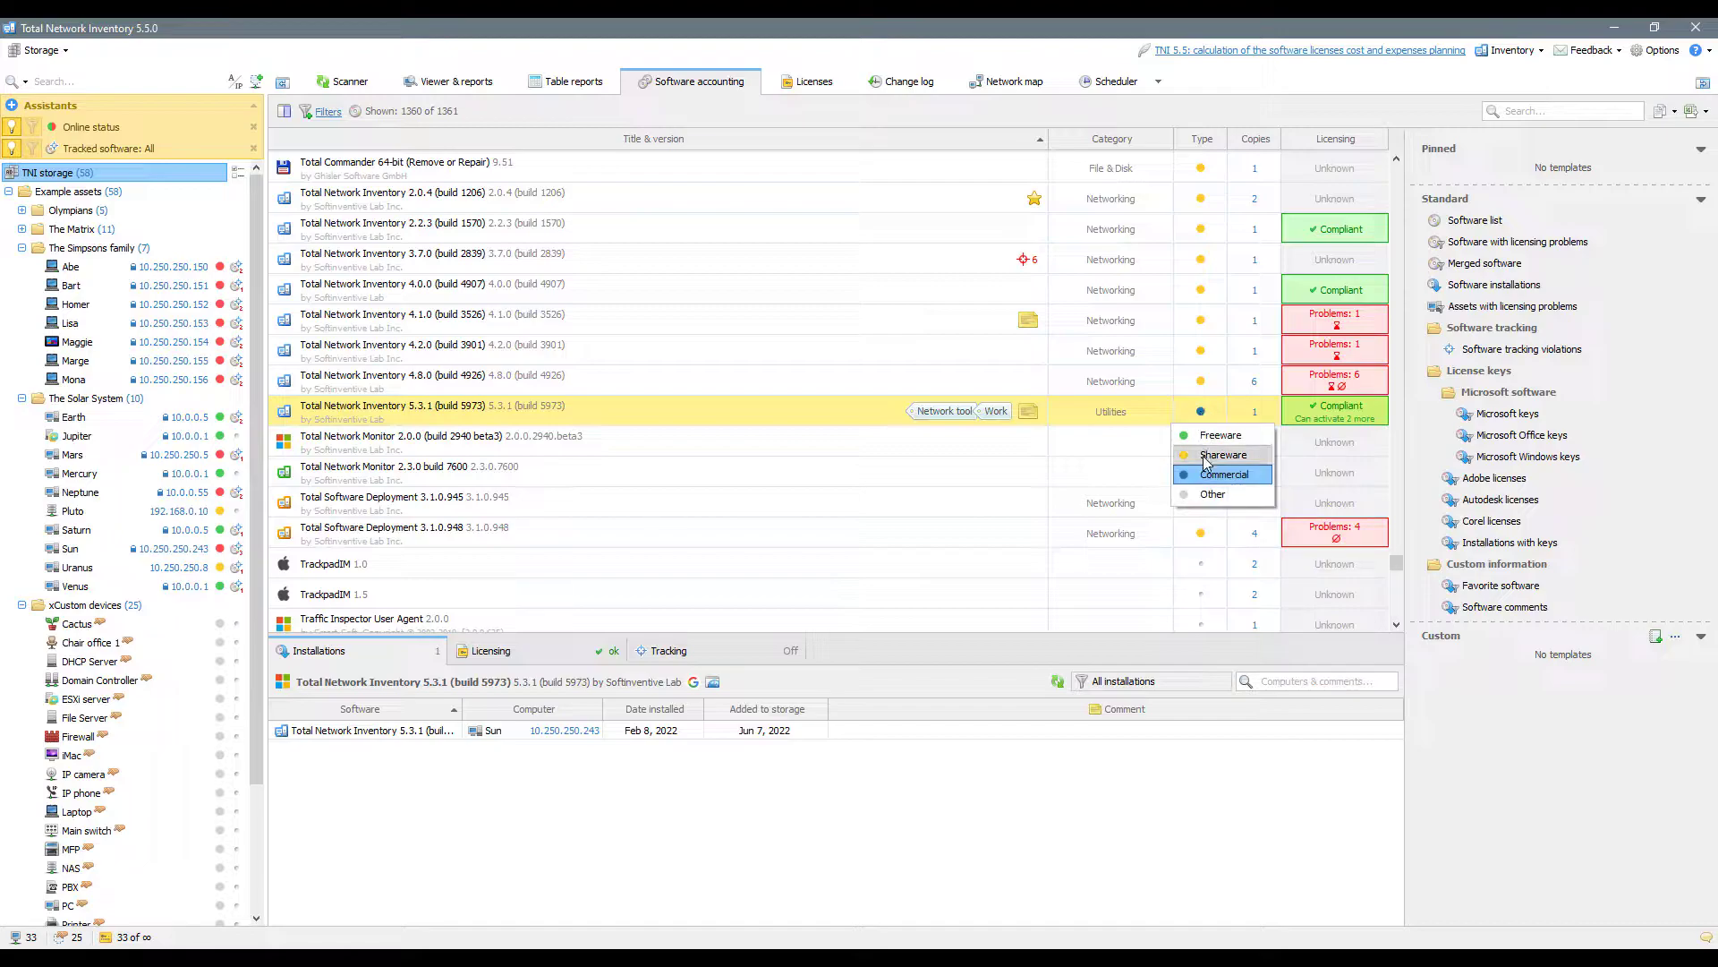
pyautogui.click(1219, 455)
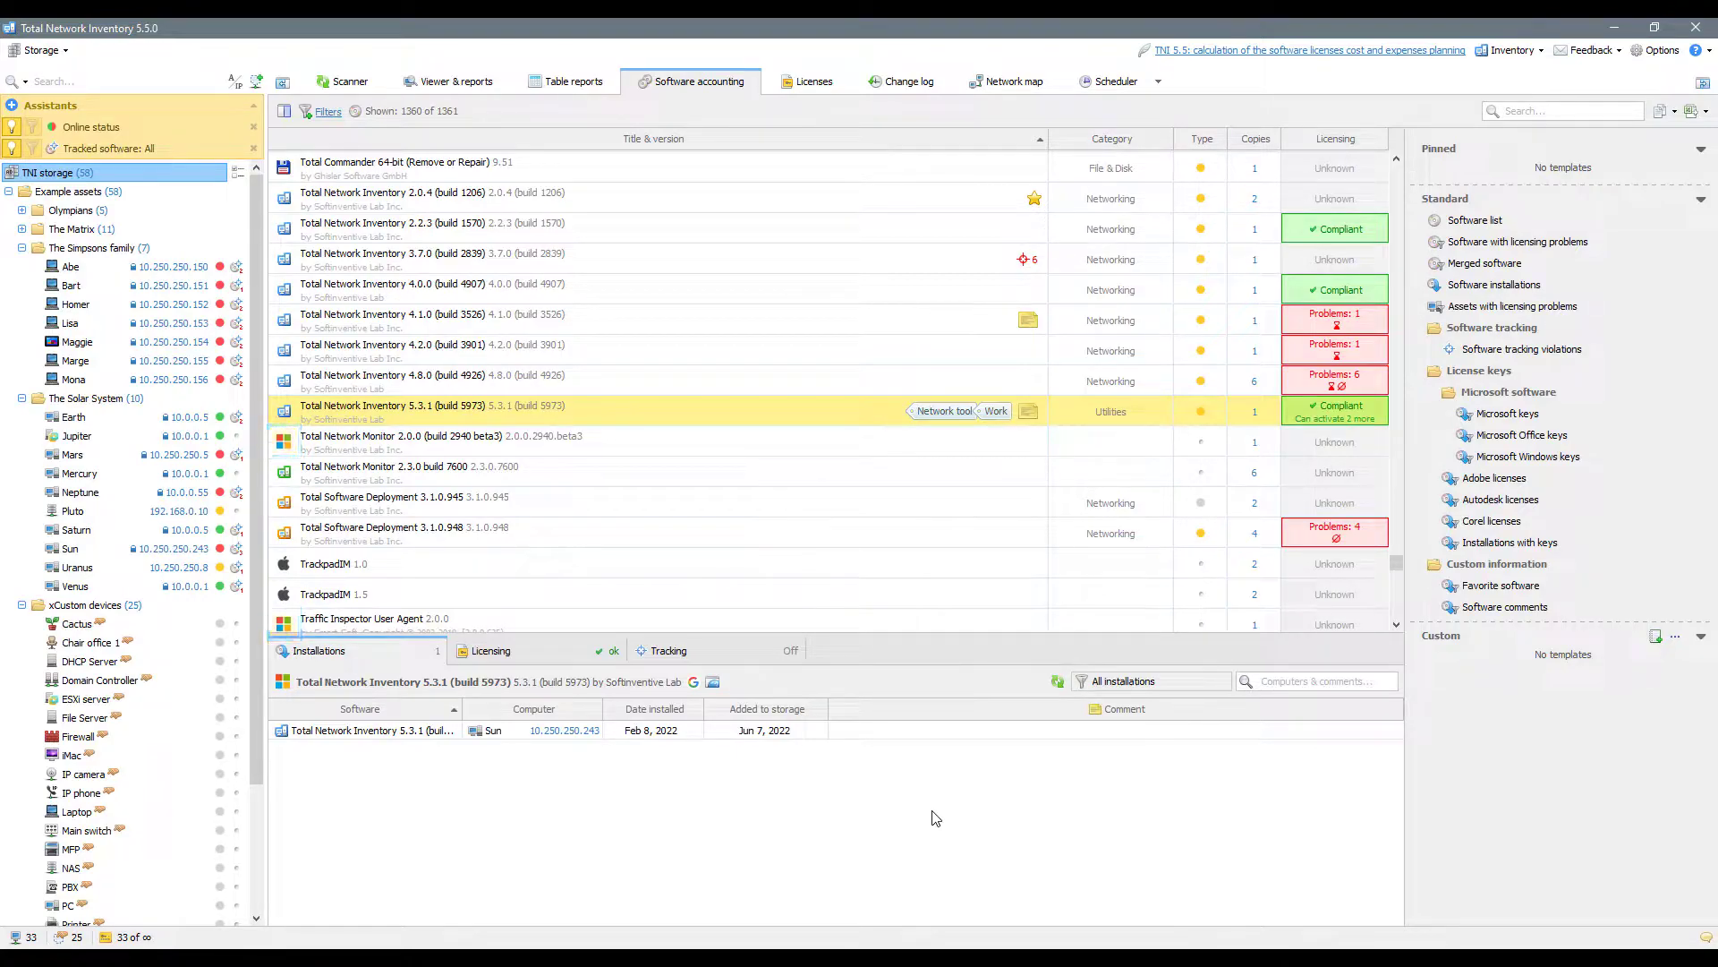
pyautogui.click(285, 413)
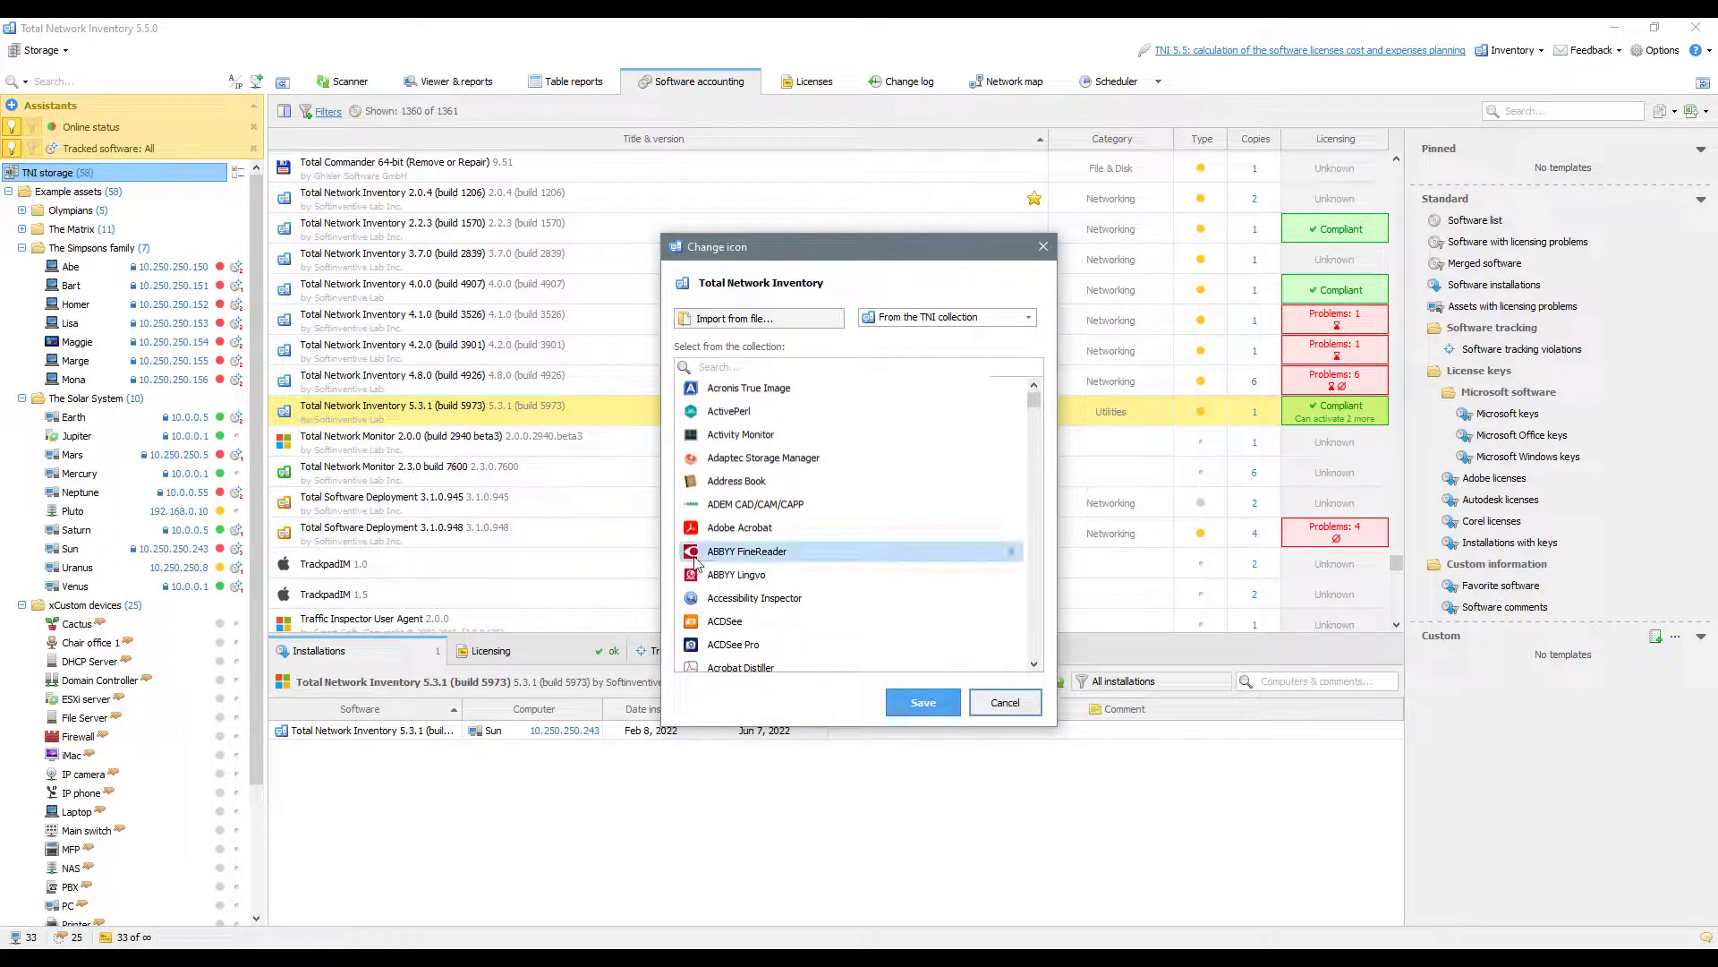
pyautogui.click(1000, 705)
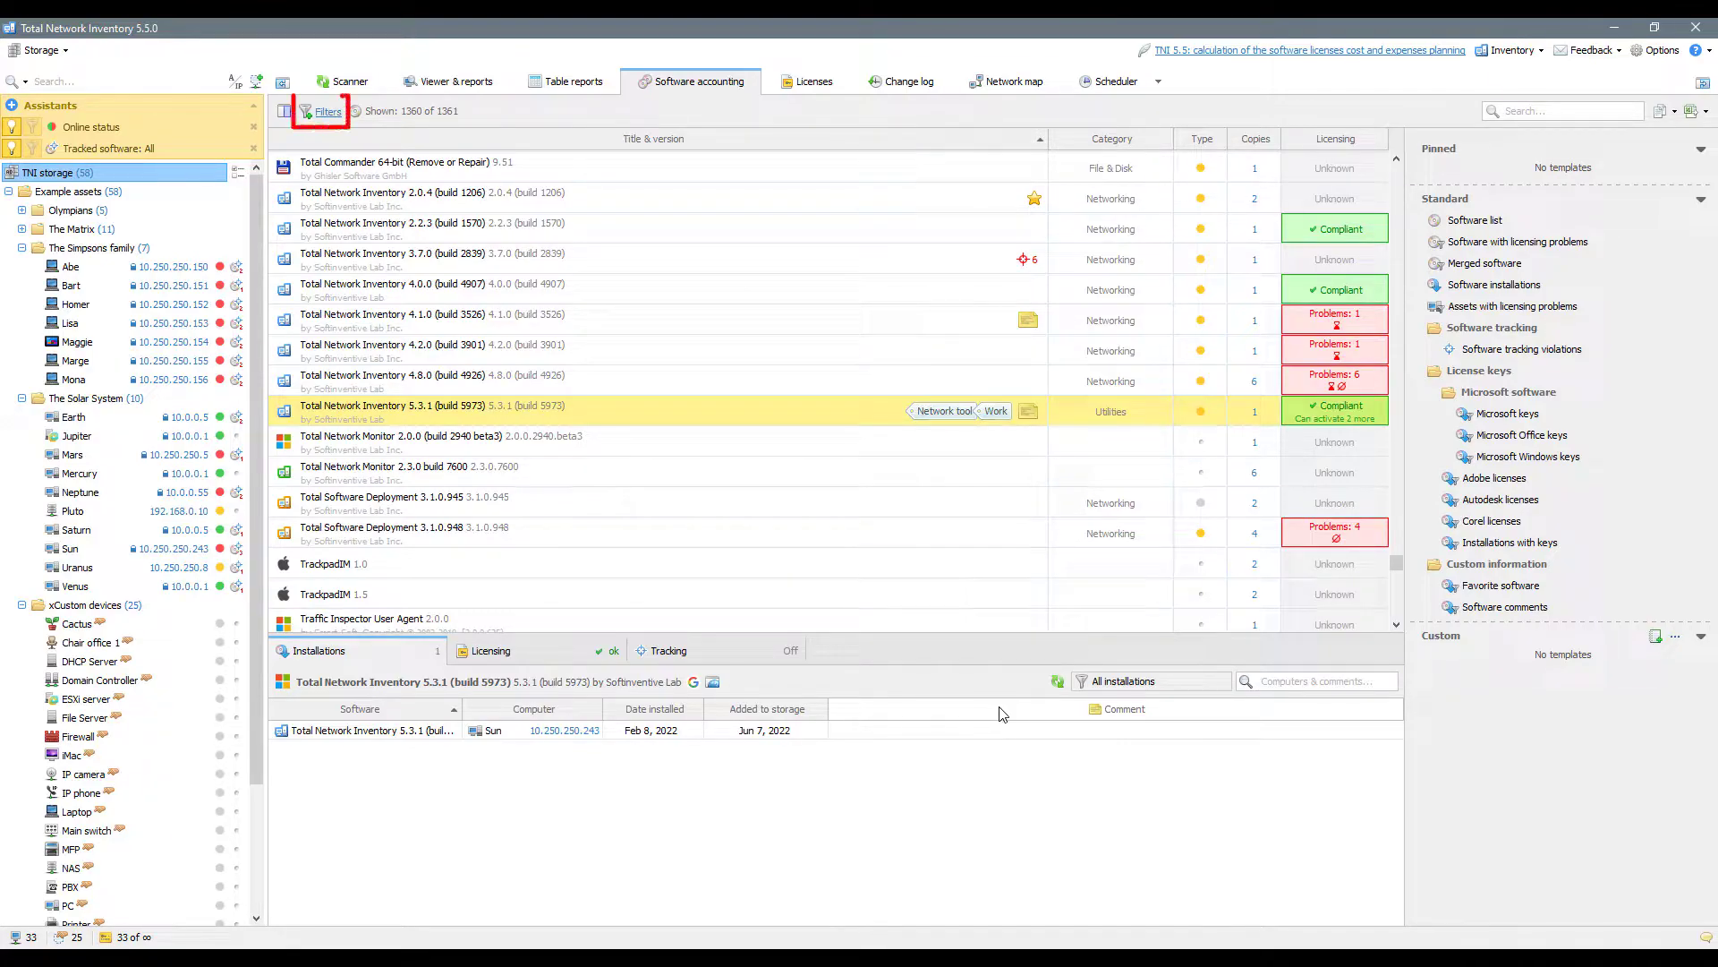
# Filter the software list by OS to Windows applications only.
pyautogui.click(329, 112)
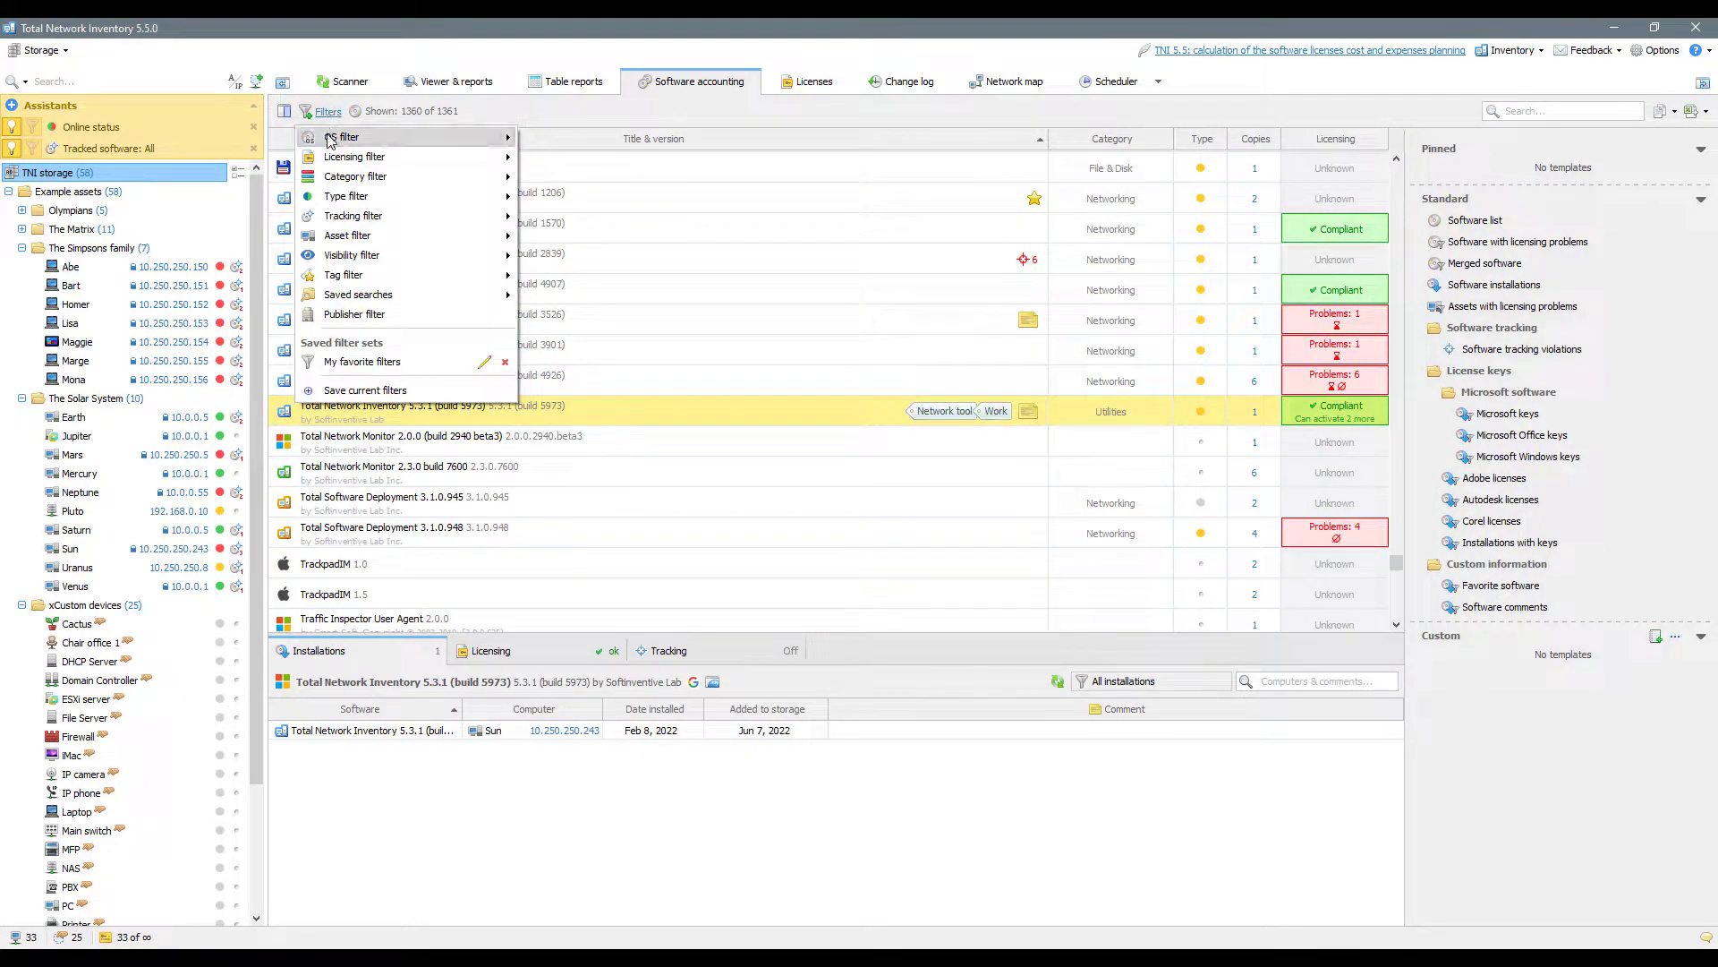
pyautogui.moveTo(333, 140)
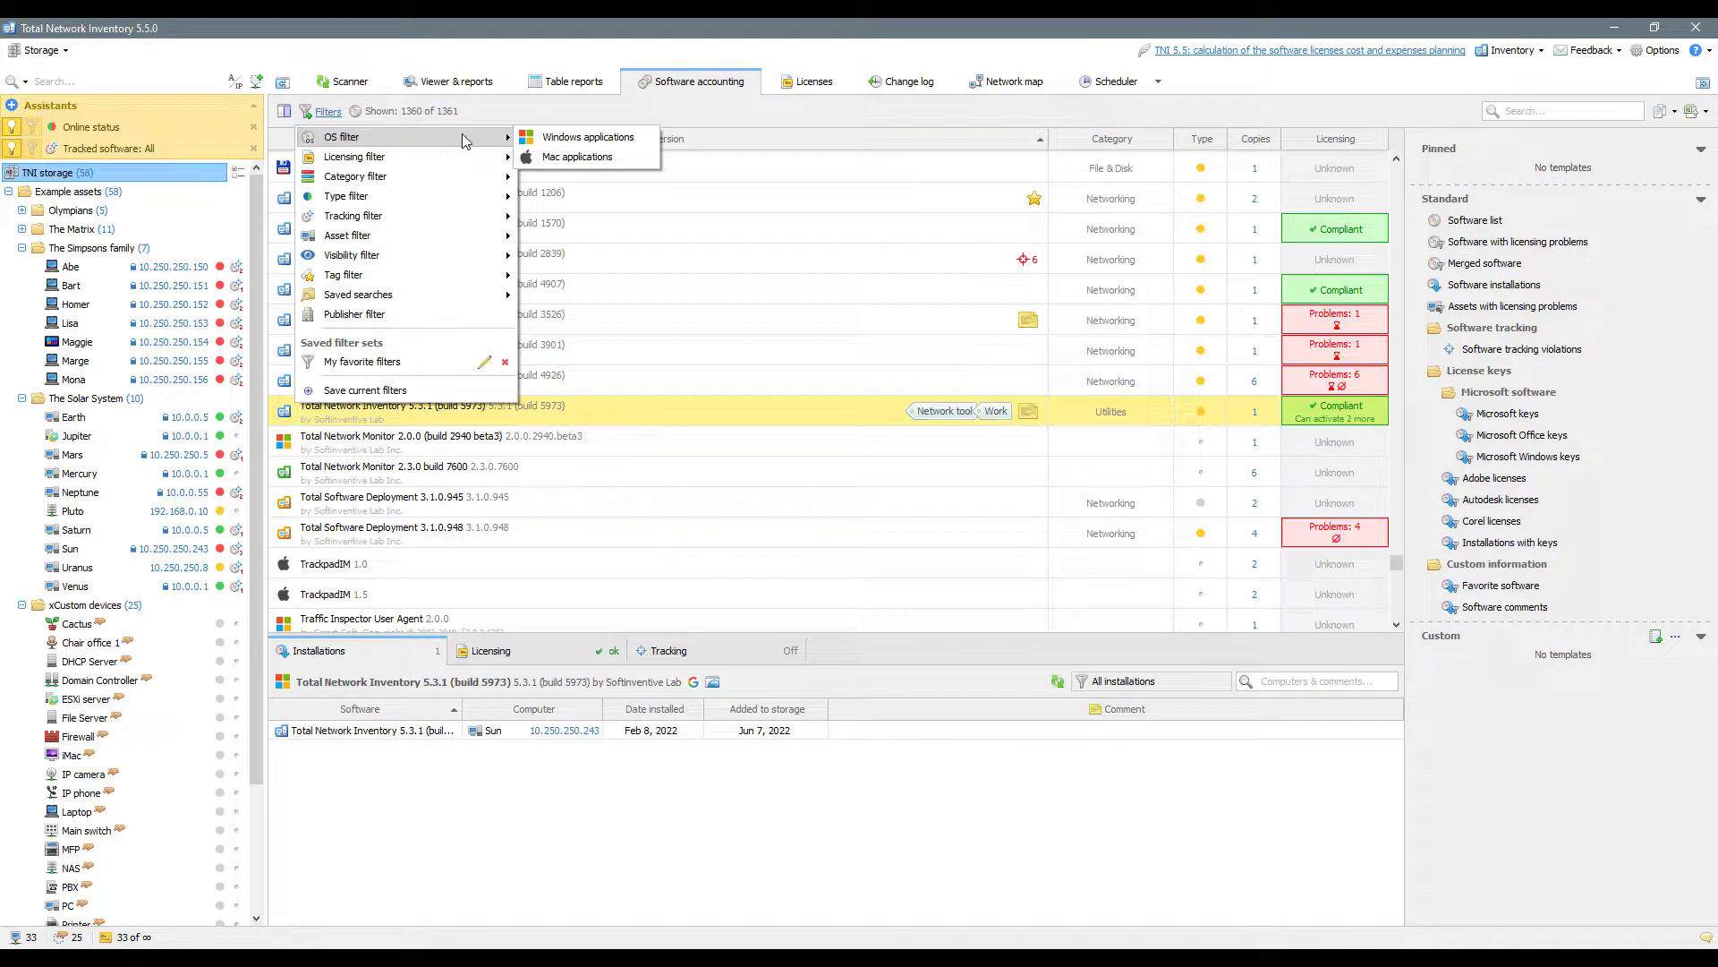
pyautogui.click(562, 138)
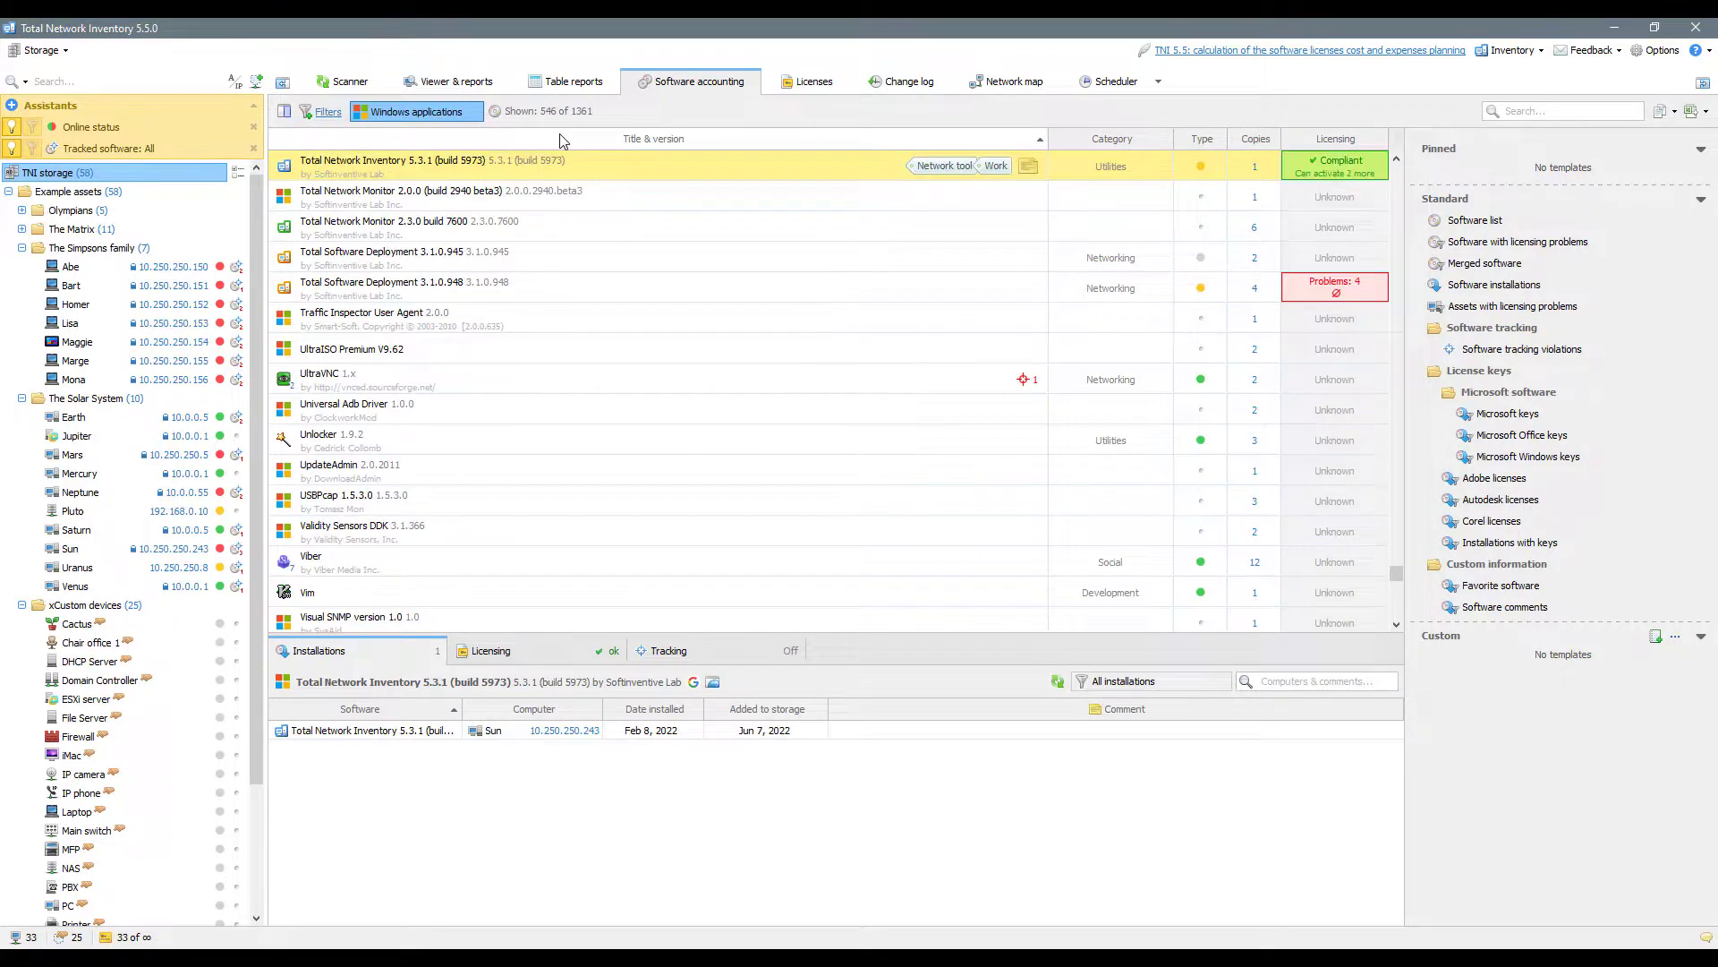
# Apply the Shareware type filter, then turn it off again, leaving 546 of 1361 items.
pyautogui.click(324, 113)
pyautogui.moveTo(374, 200)
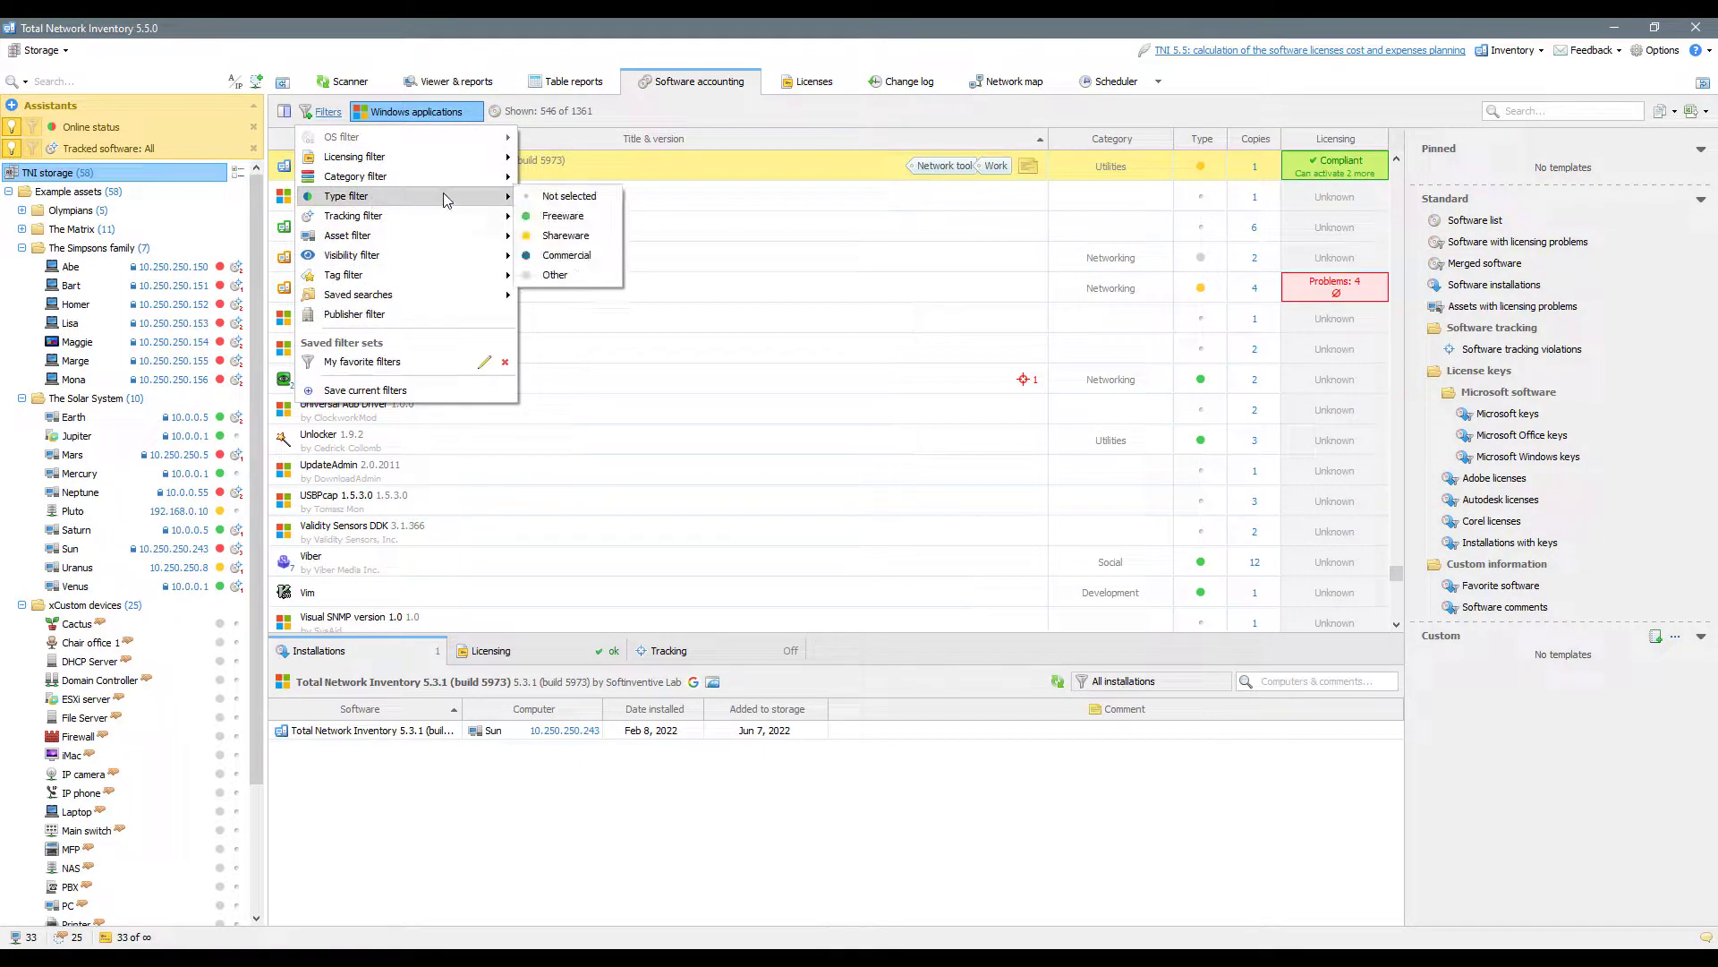
pyautogui.click(564, 237)
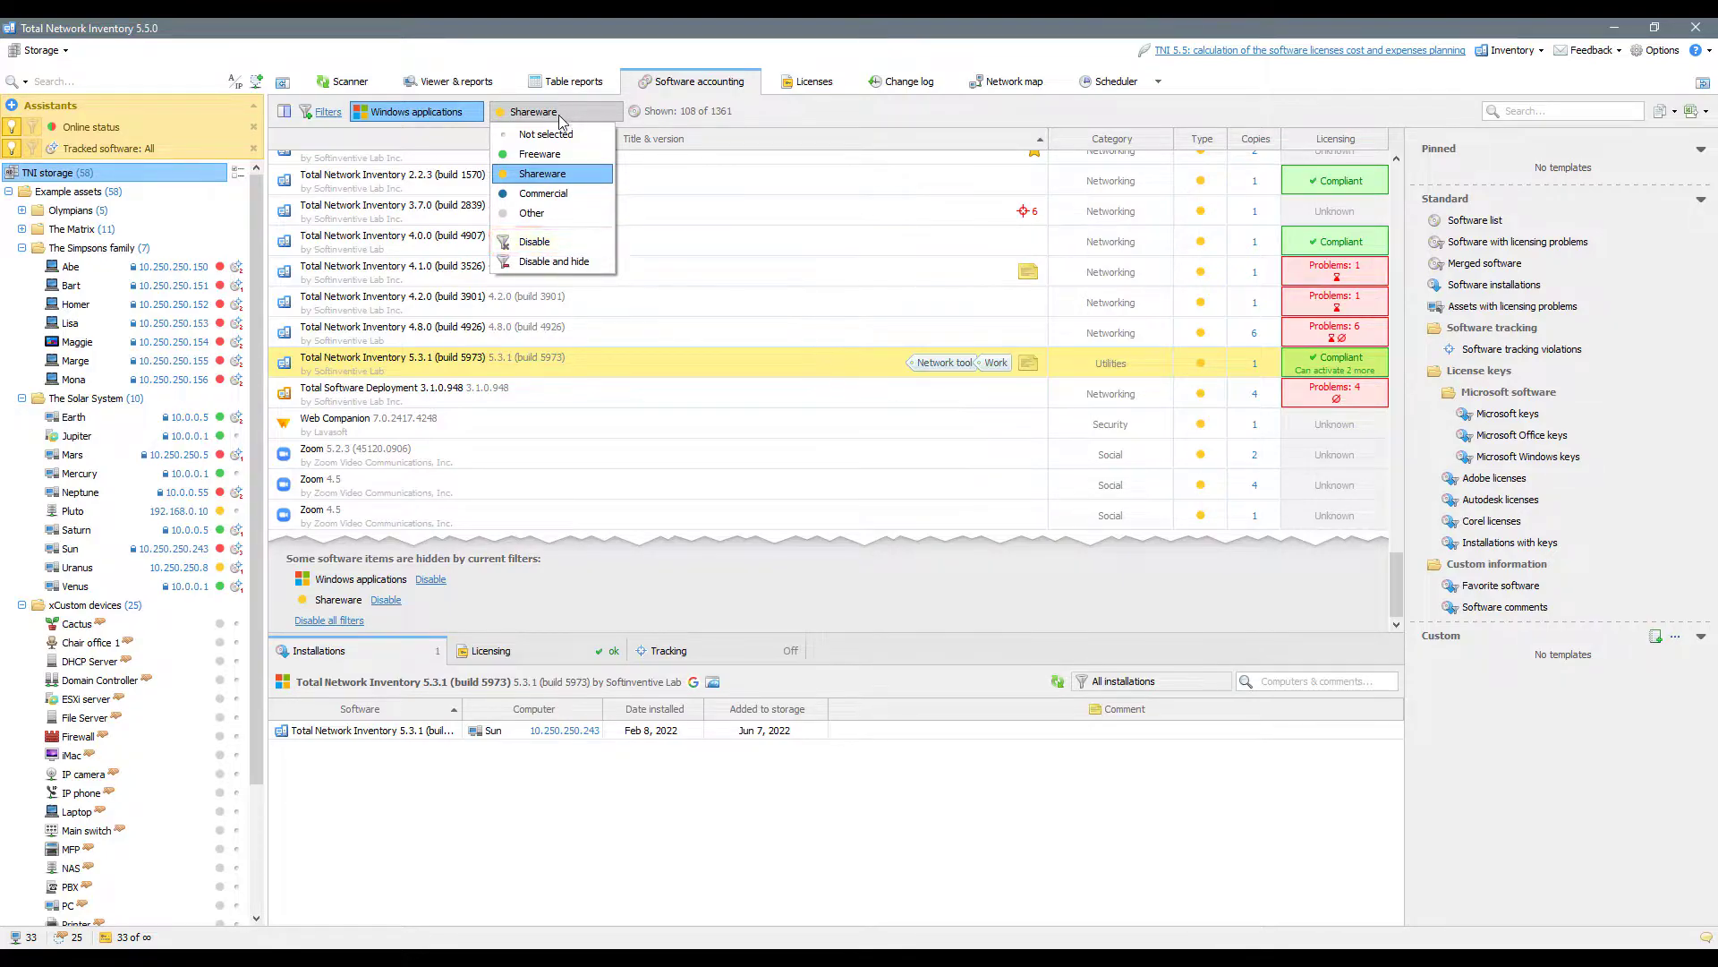
pyautogui.click(545, 240)
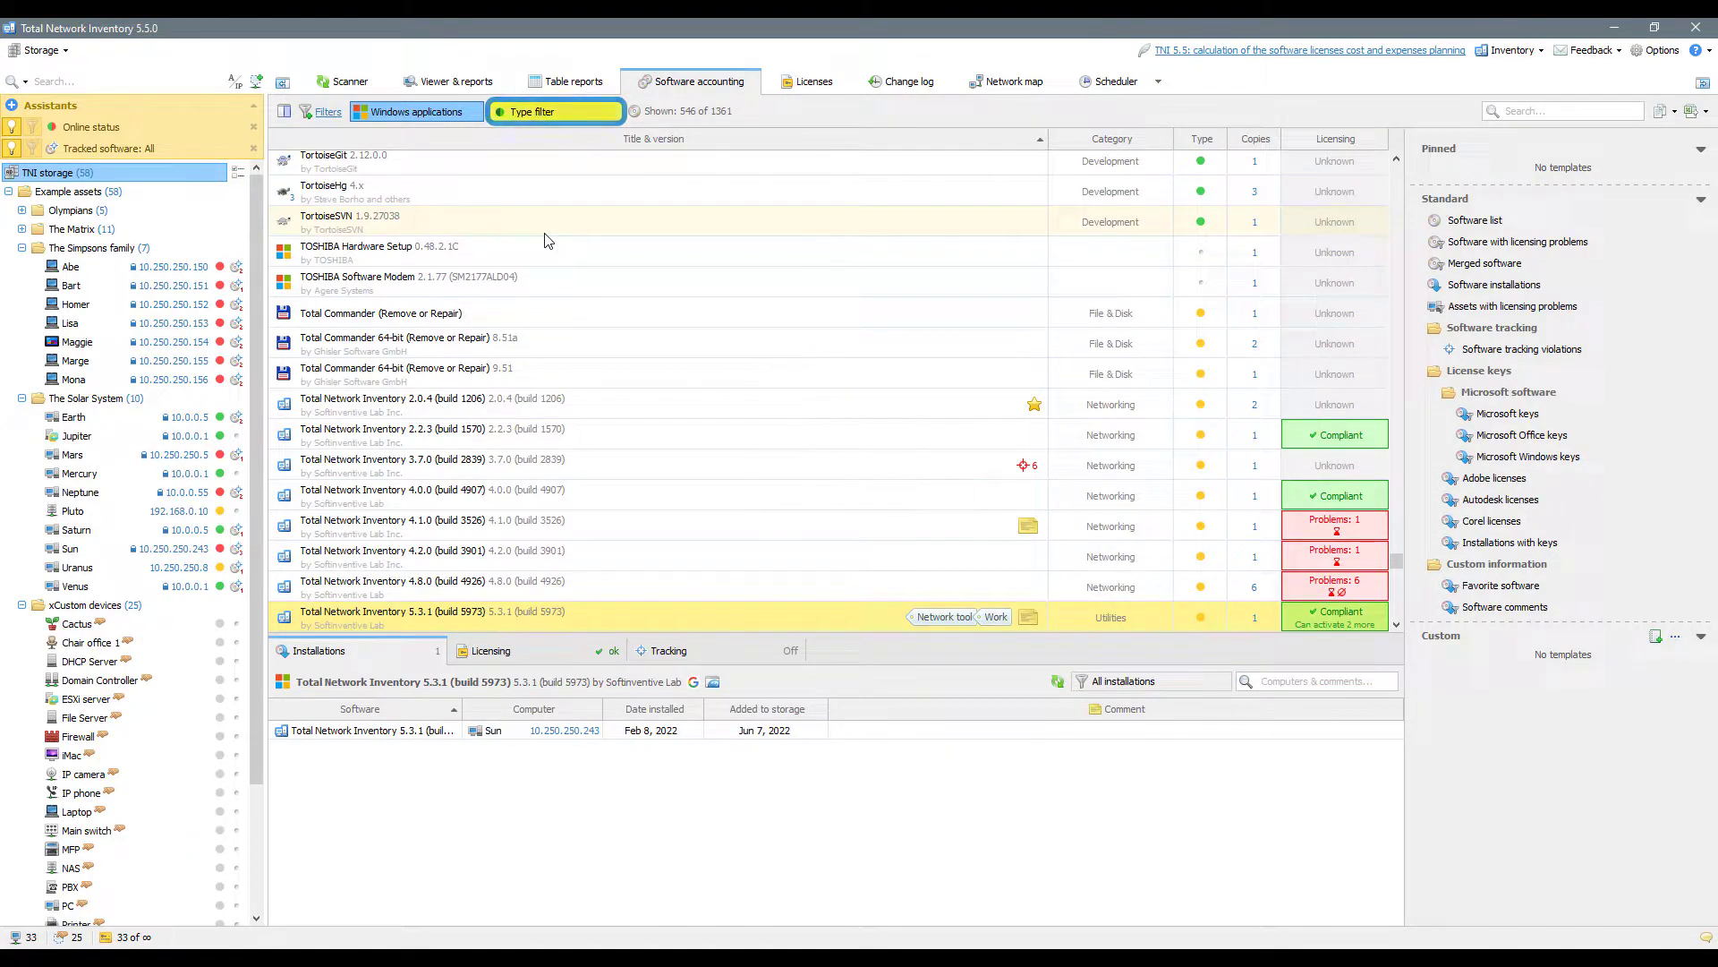
pyautogui.click(555, 111)
pyautogui.click(549, 178)
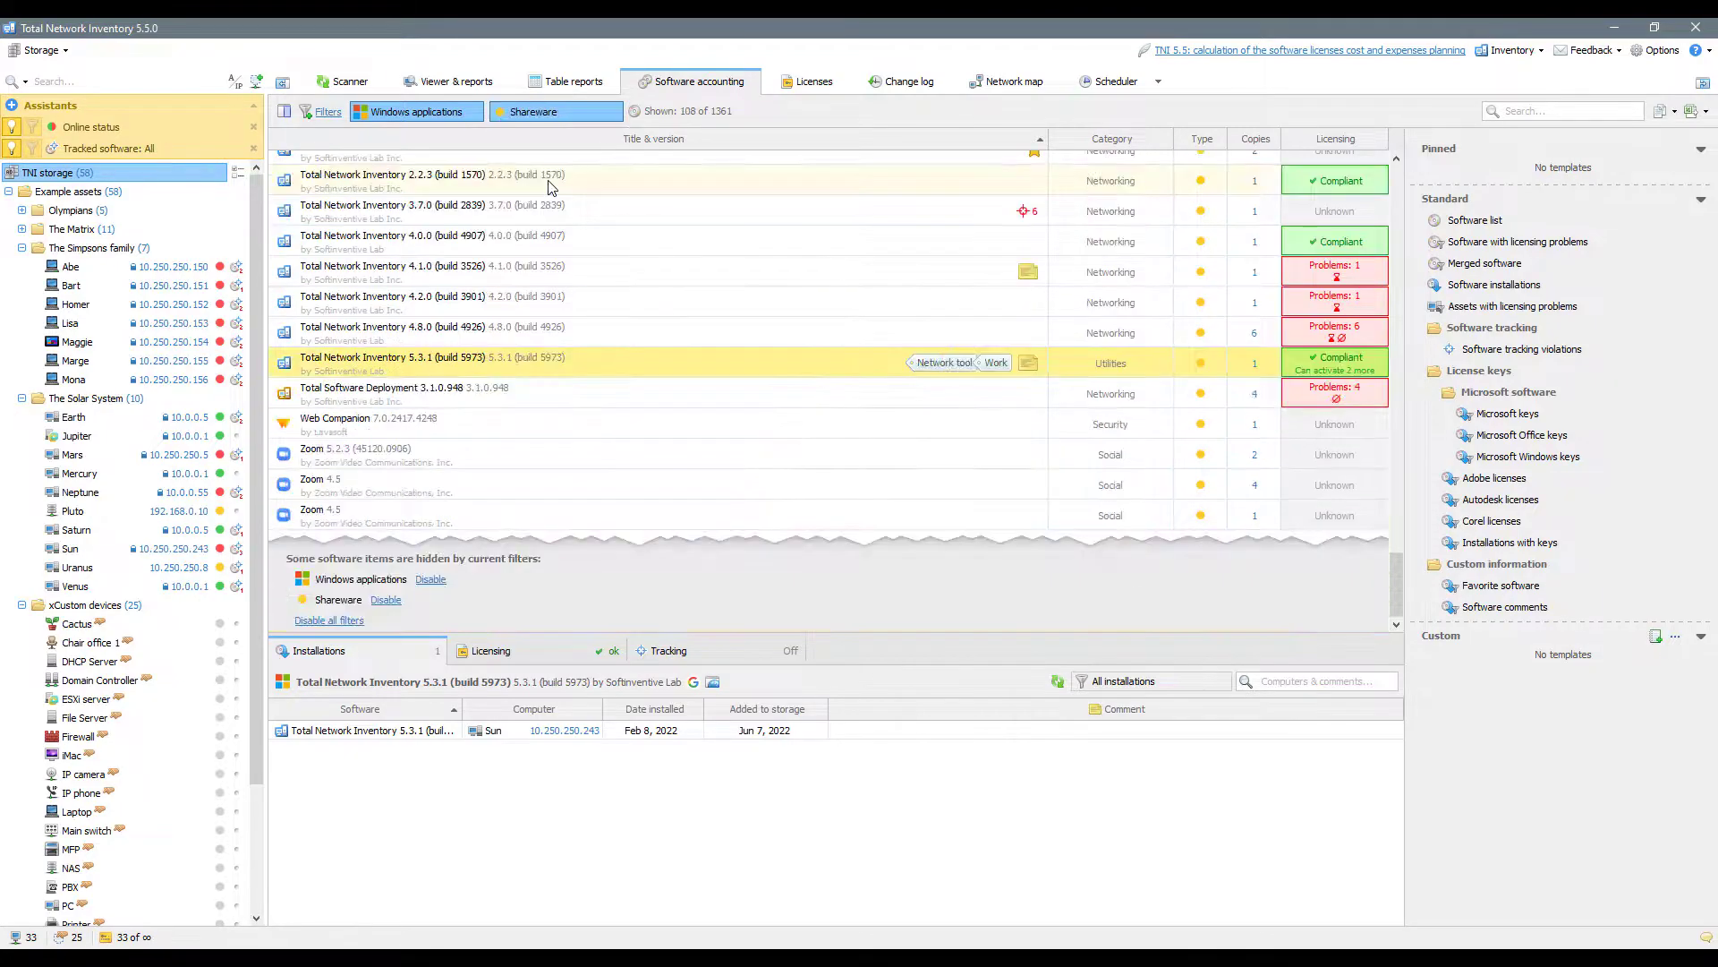
pyautogui.click(560, 115)
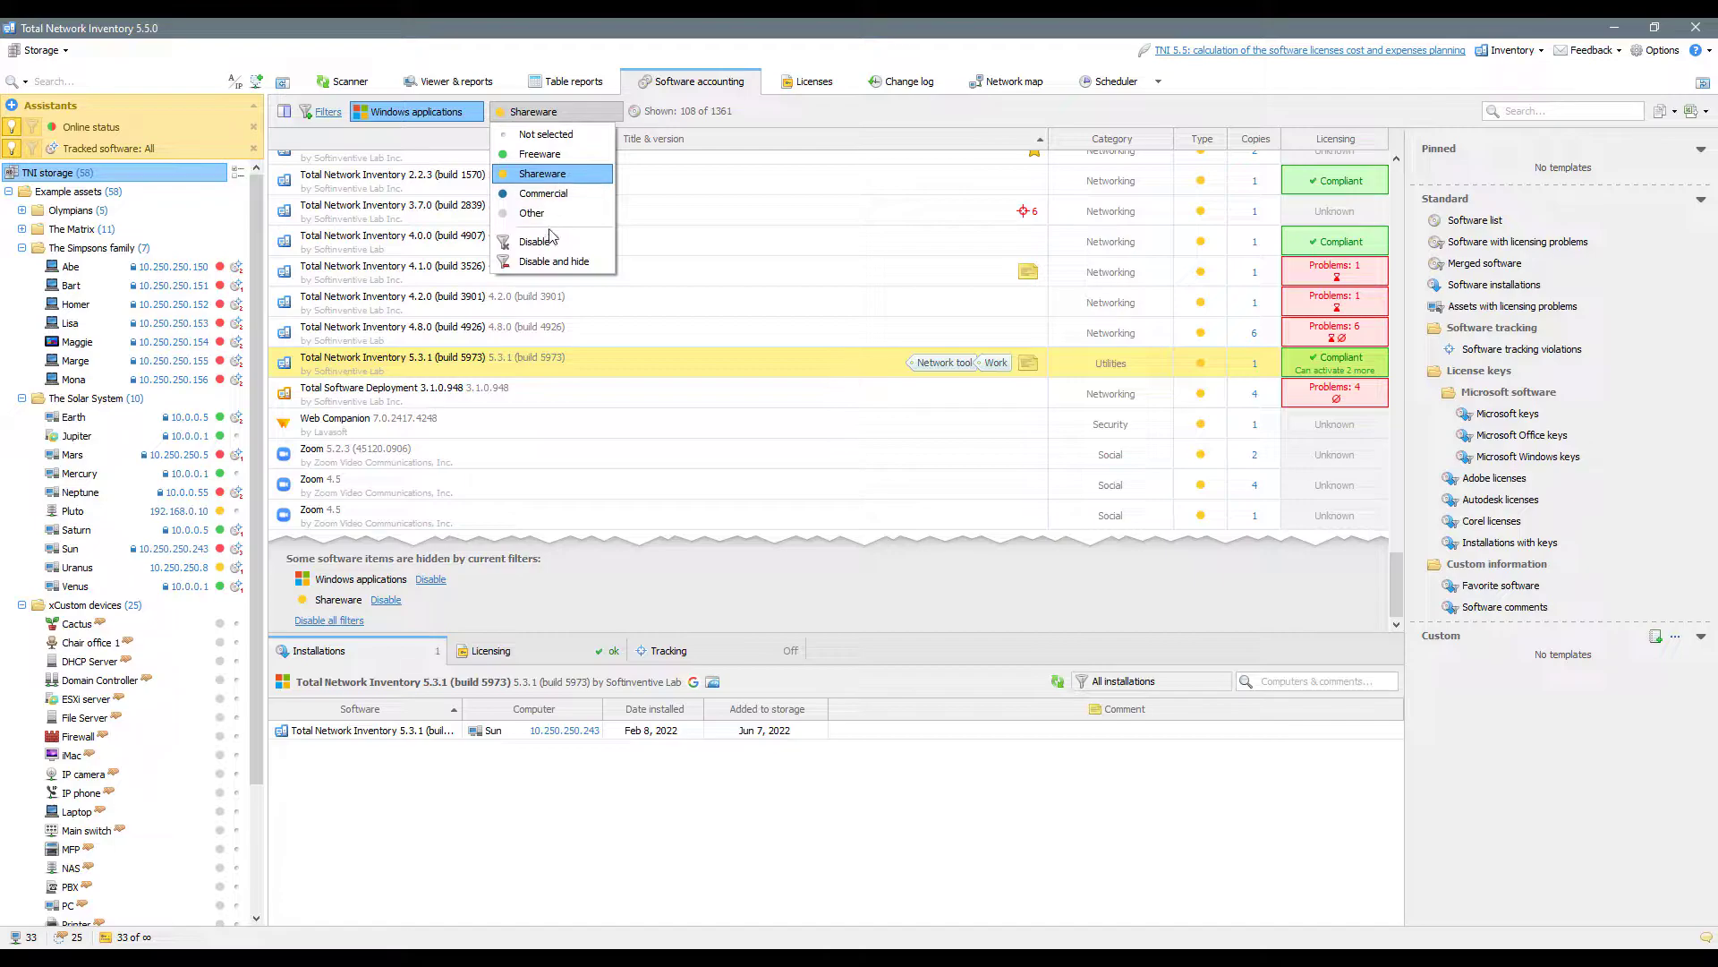
pyautogui.click(551, 262)
pyautogui.click(329, 112)
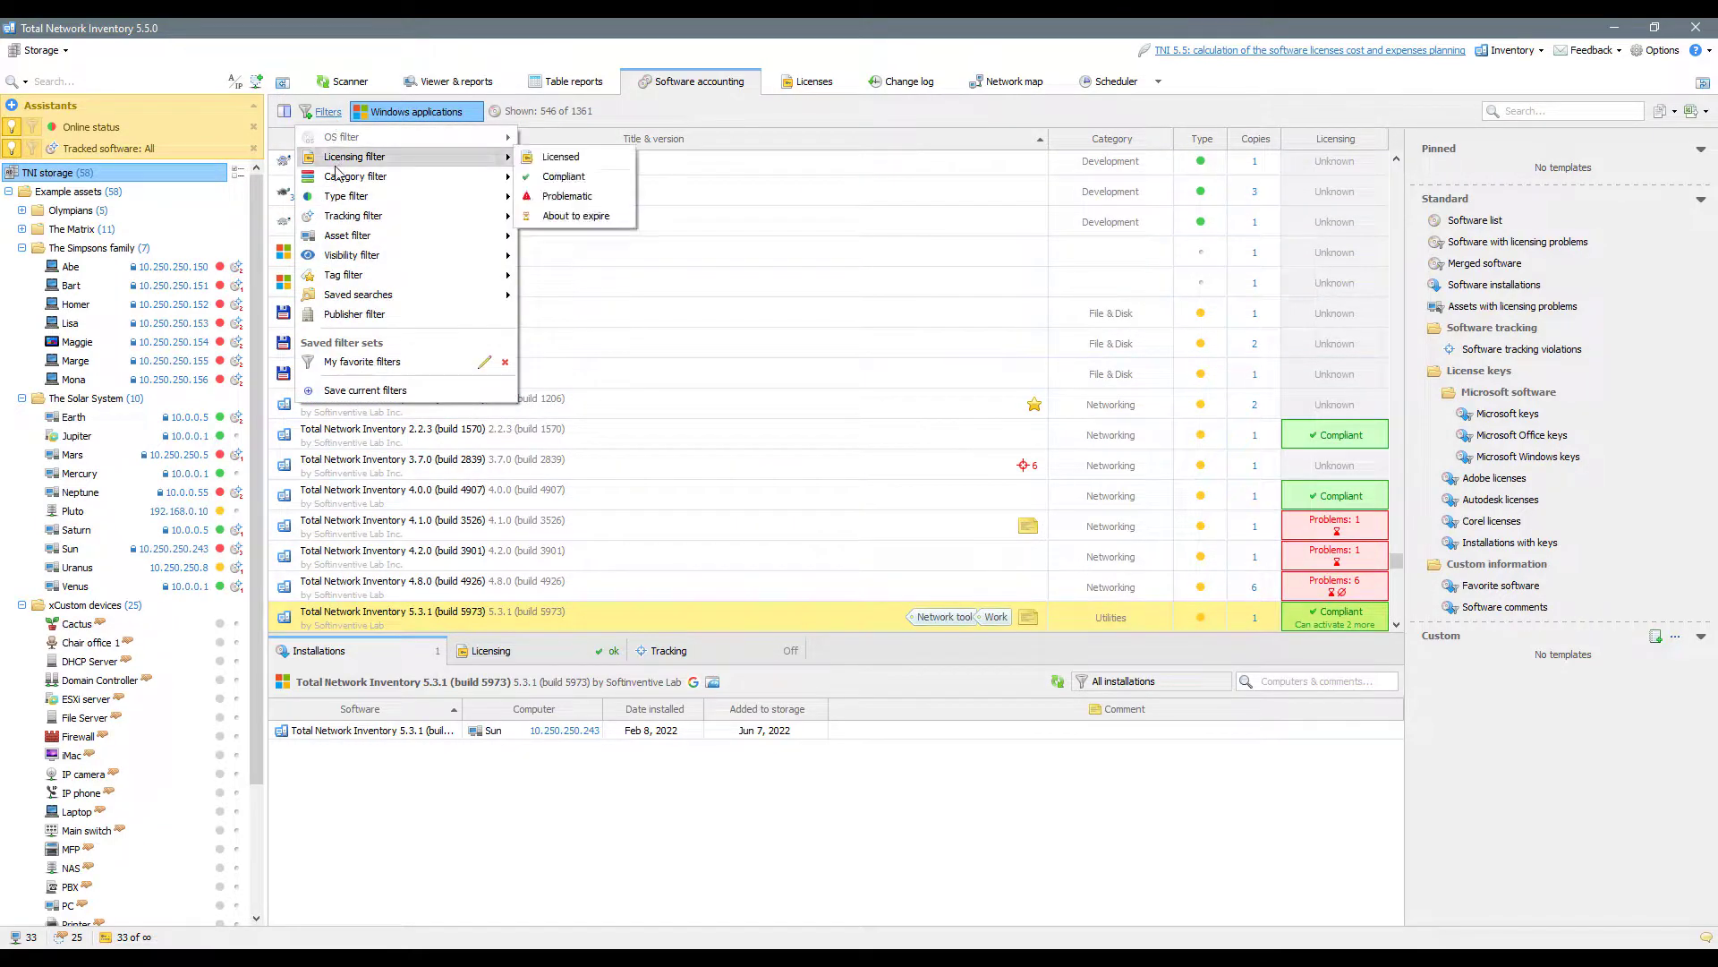
pyautogui.moveTo(362, 199)
pyautogui.click(566, 235)
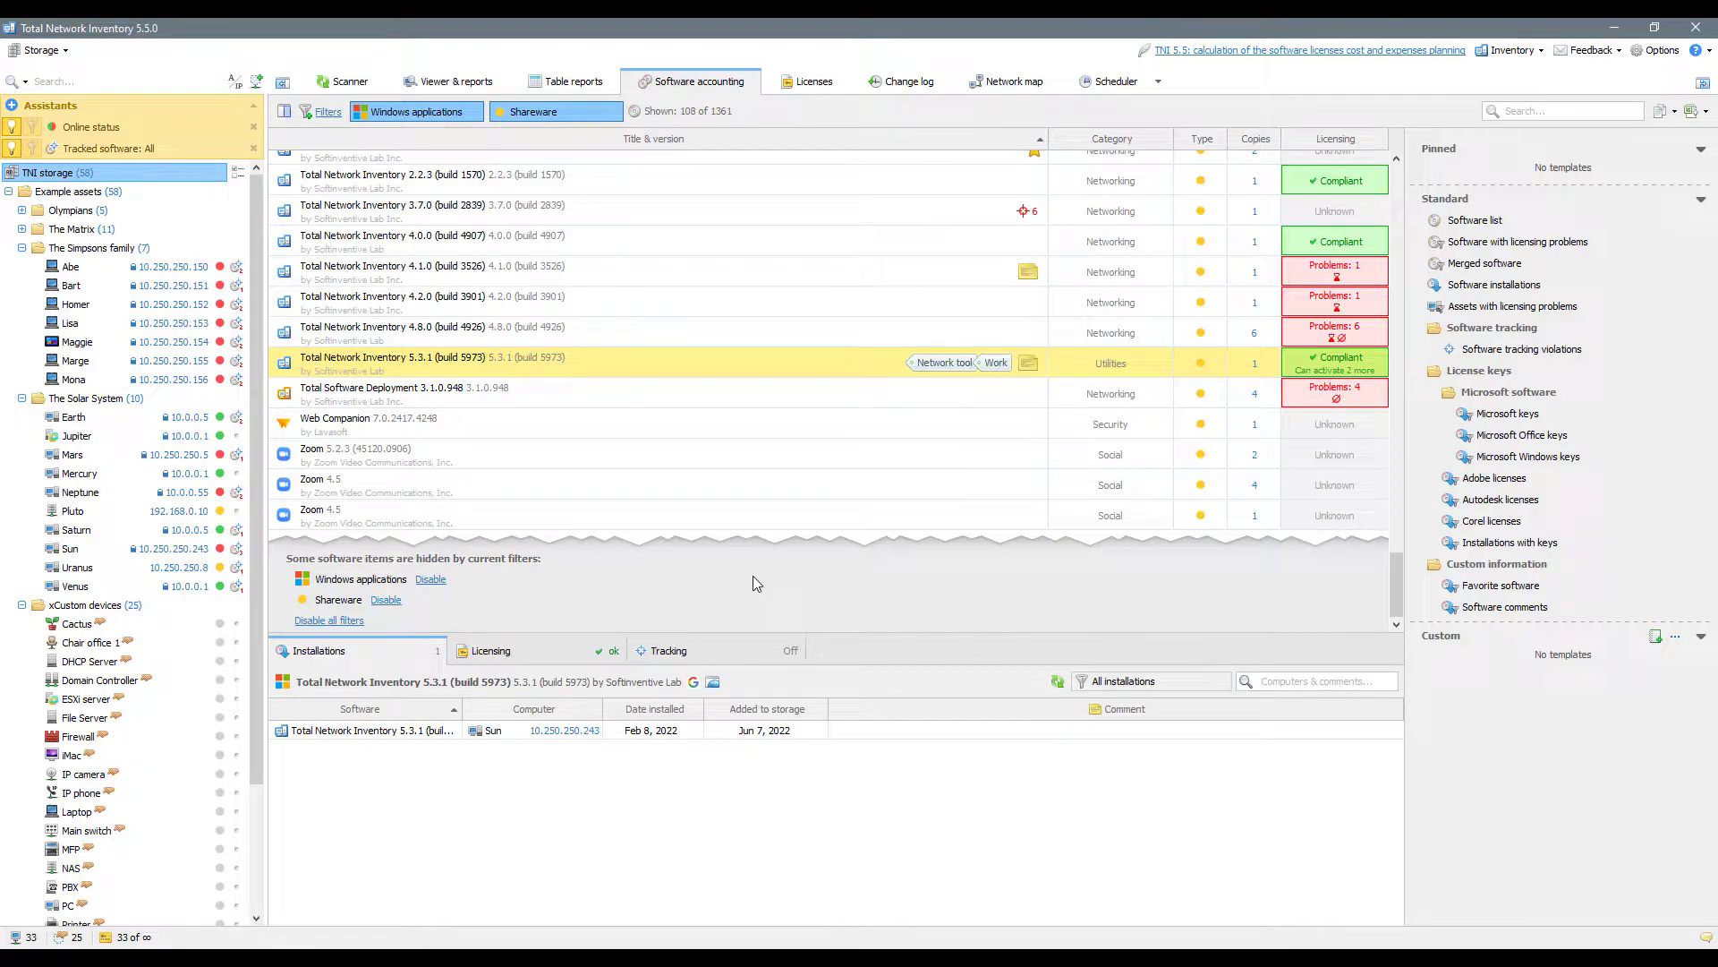
pyautogui.click(328, 113)
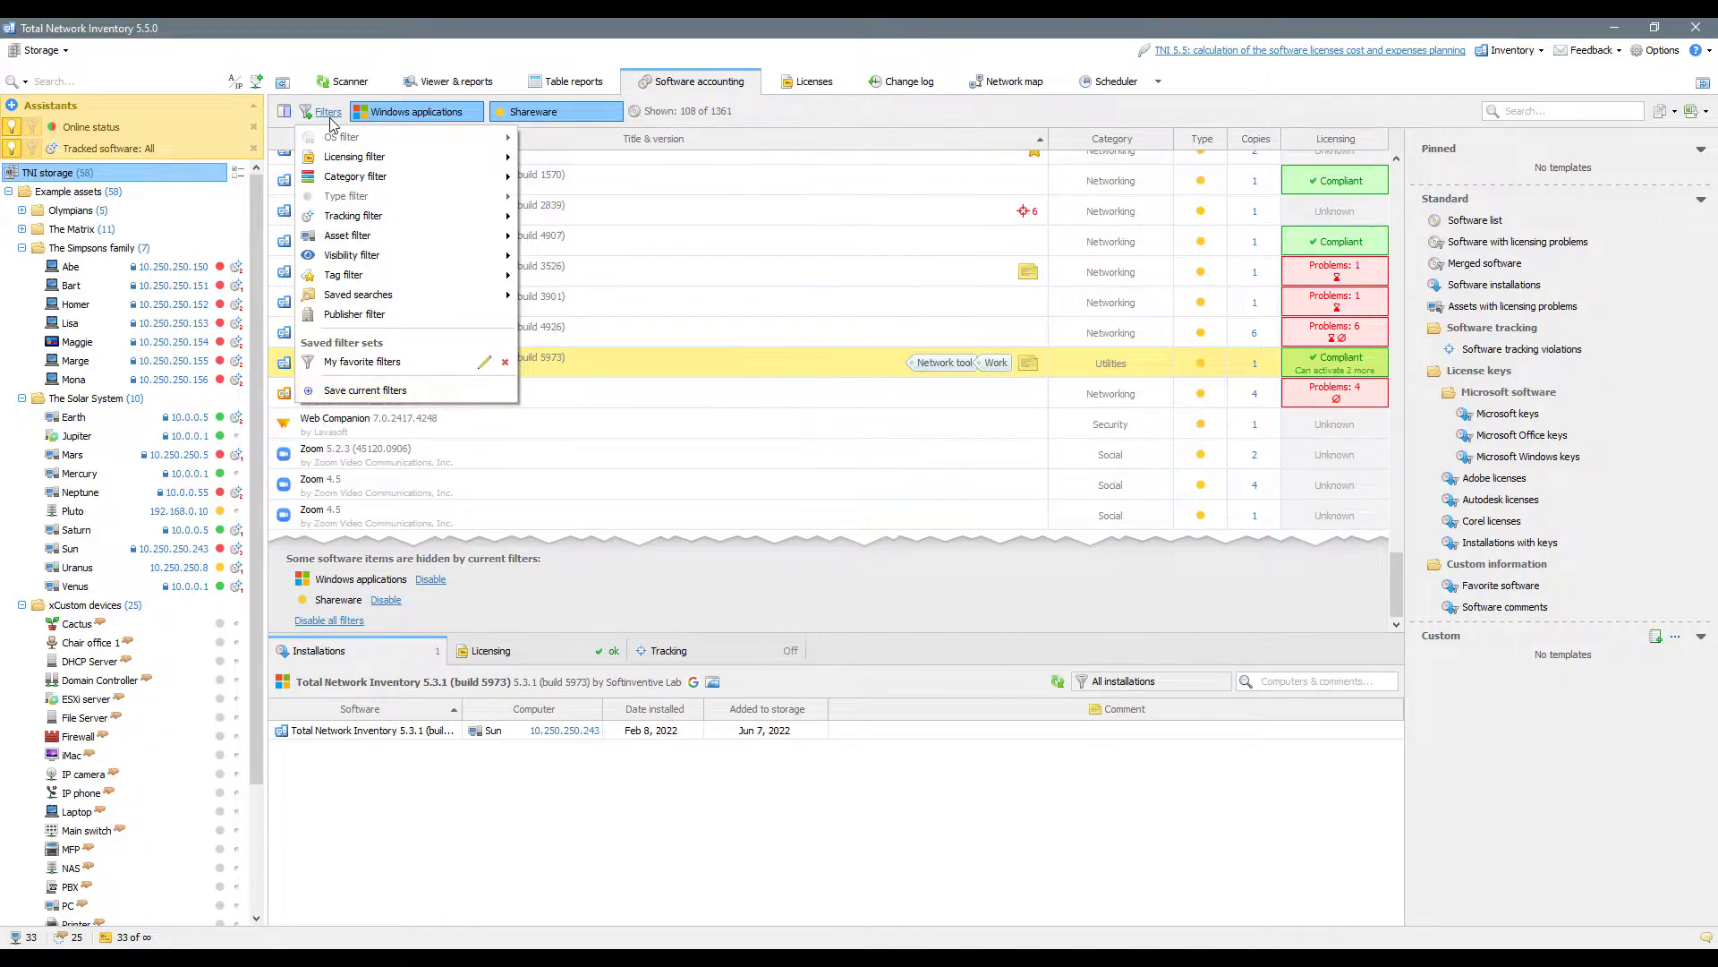
pyautogui.click(385, 113)
pyautogui.click(407, 186)
pyautogui.click(419, 111)
pyautogui.click(444, 242)
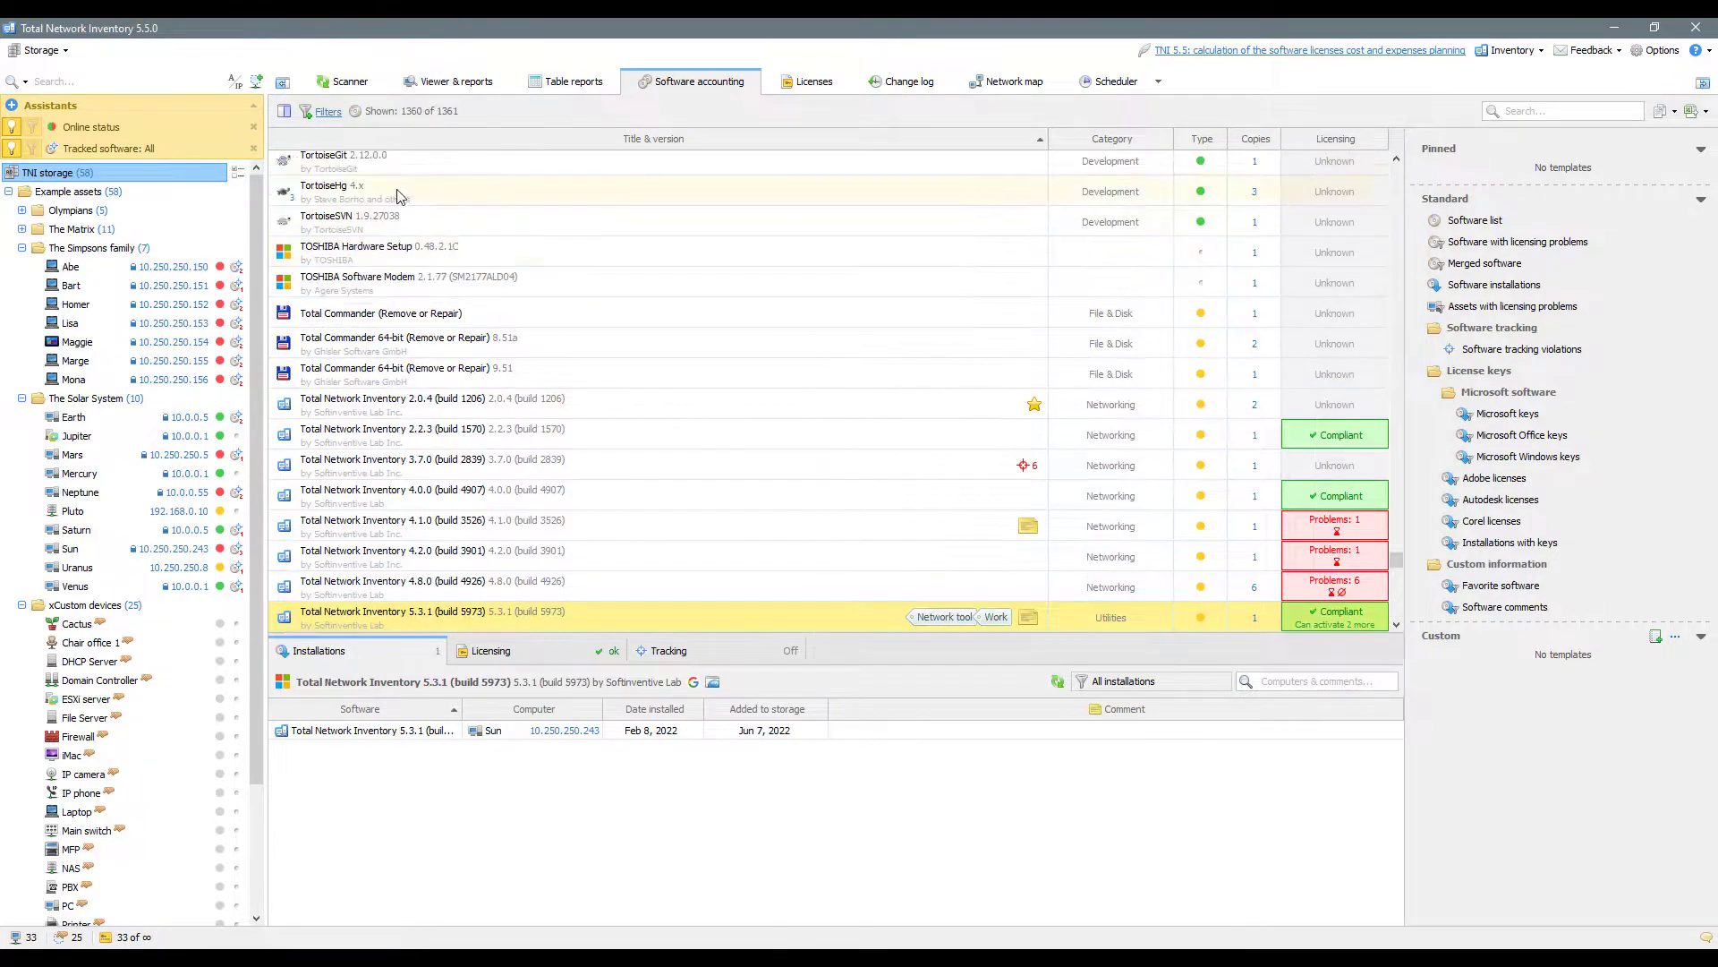
pyautogui.click(328, 113)
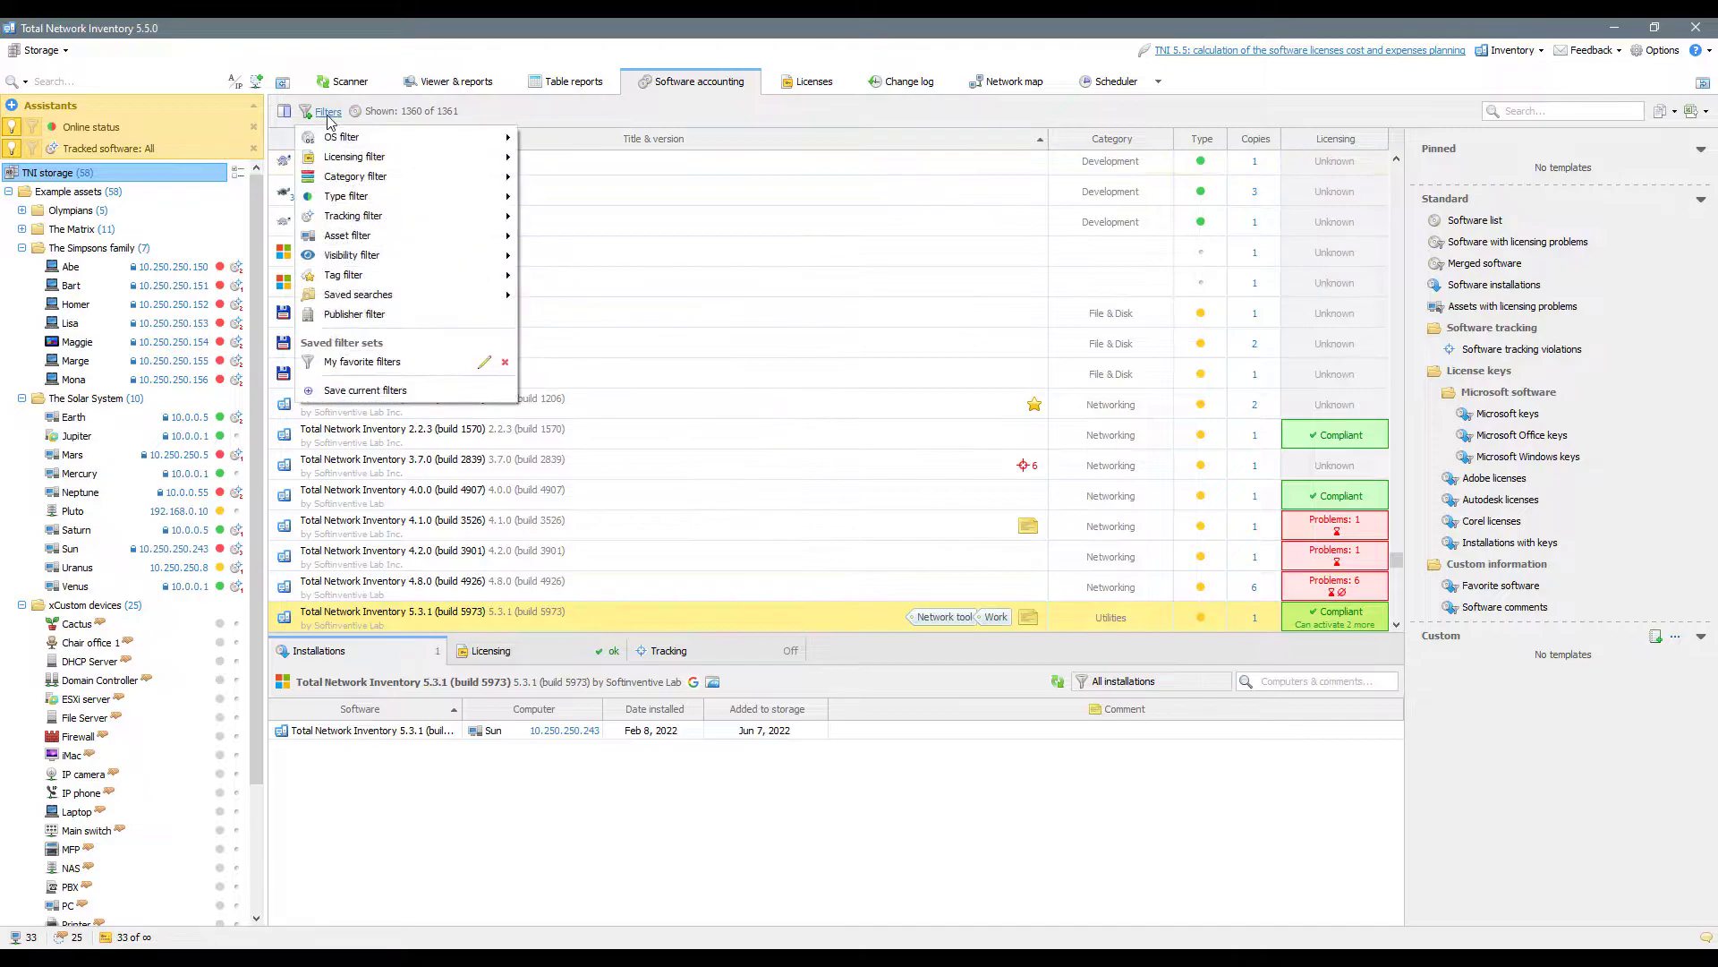
pyautogui.click(351, 362)
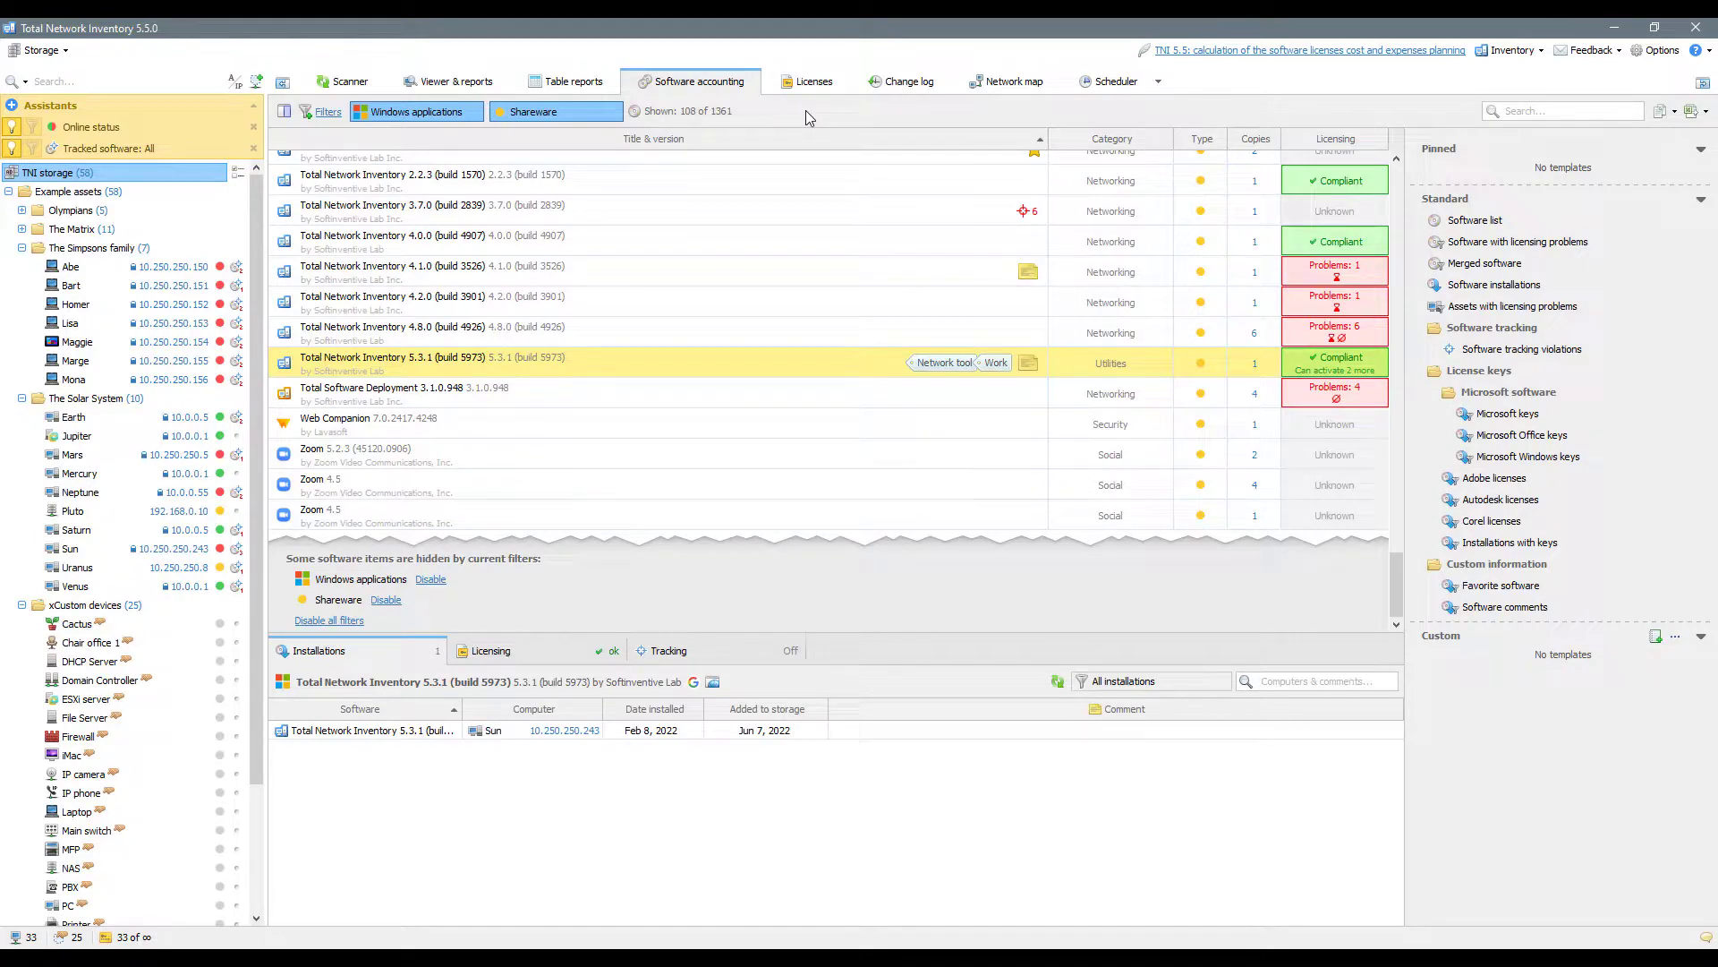
# Merge the TNI 4.0.0 through 4.8.0 rows into one 4.x item with nine copies.
pyautogui.click(695, 250)
pyautogui.moveTo(694, 249); pyautogui.dragTo(673, 337)
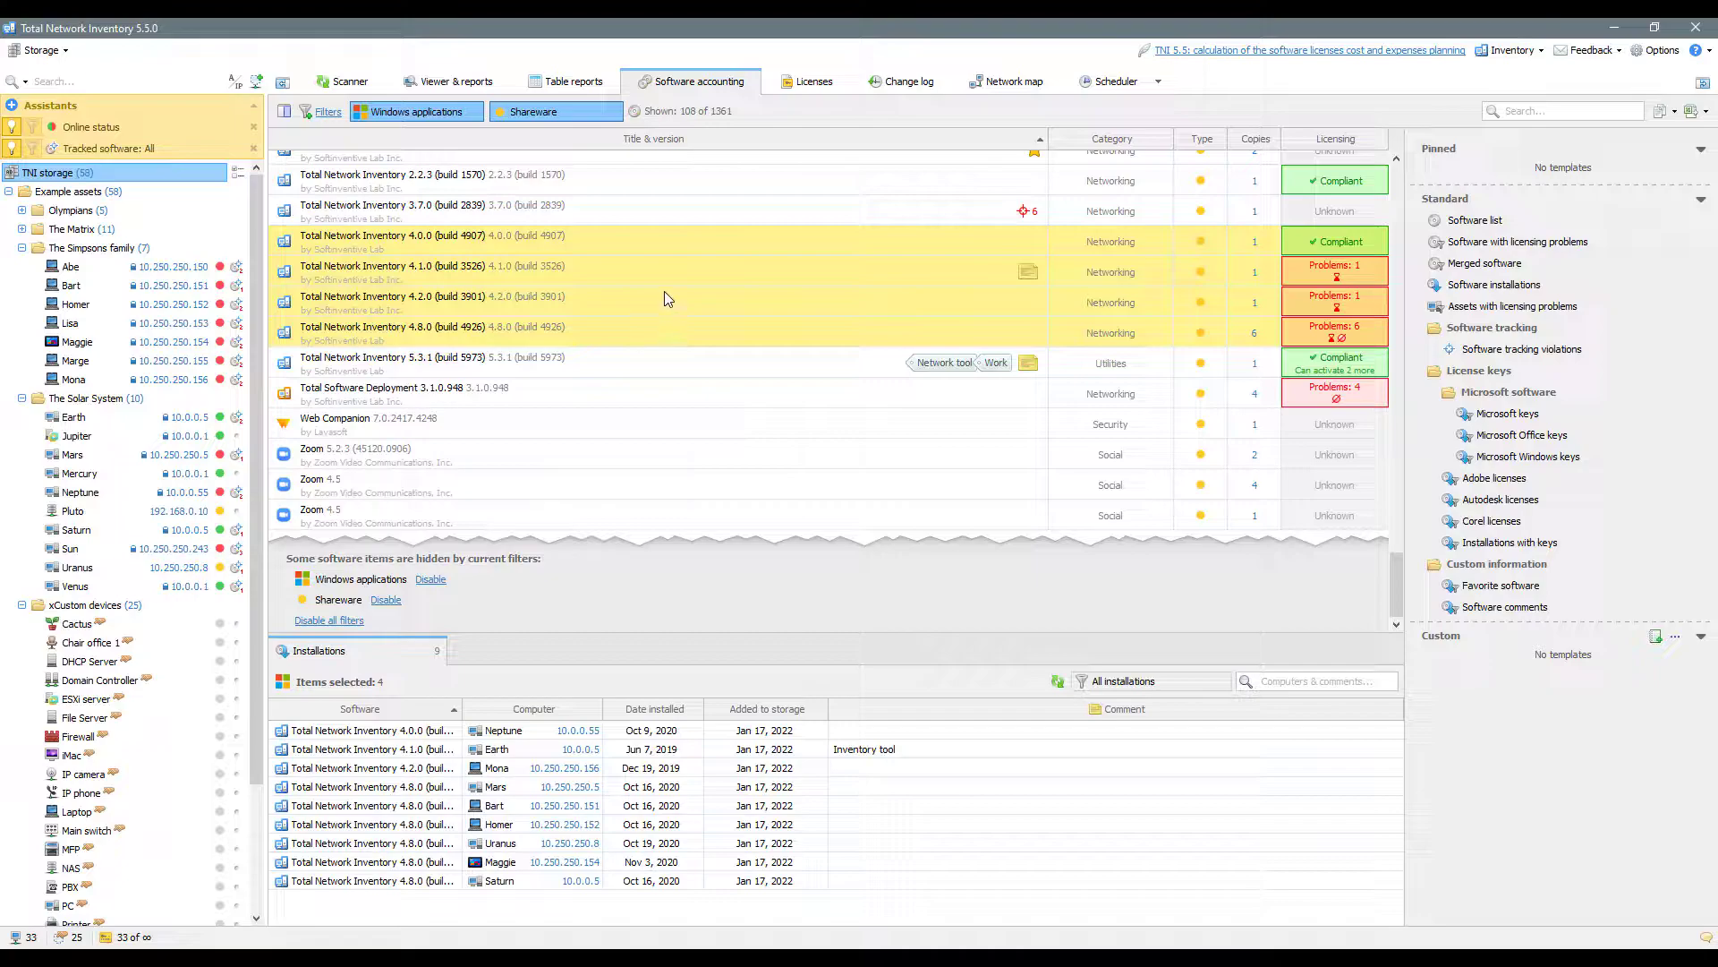
pyautogui.rightClick(674, 249)
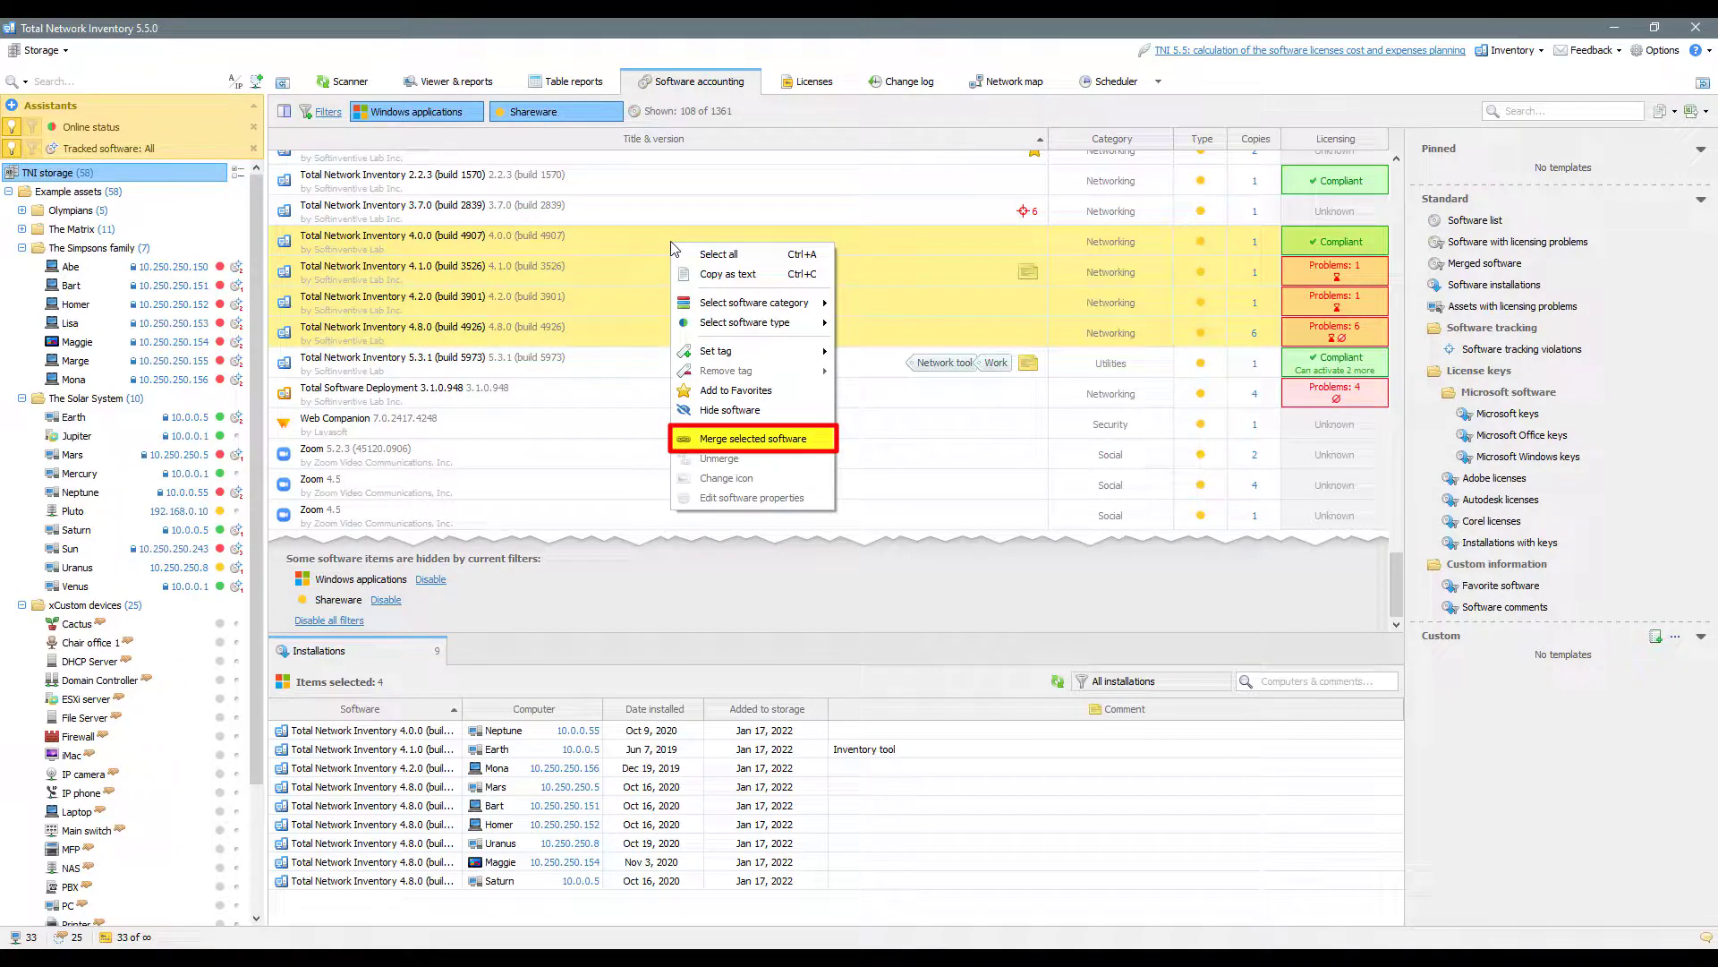
pyautogui.click(736, 440)
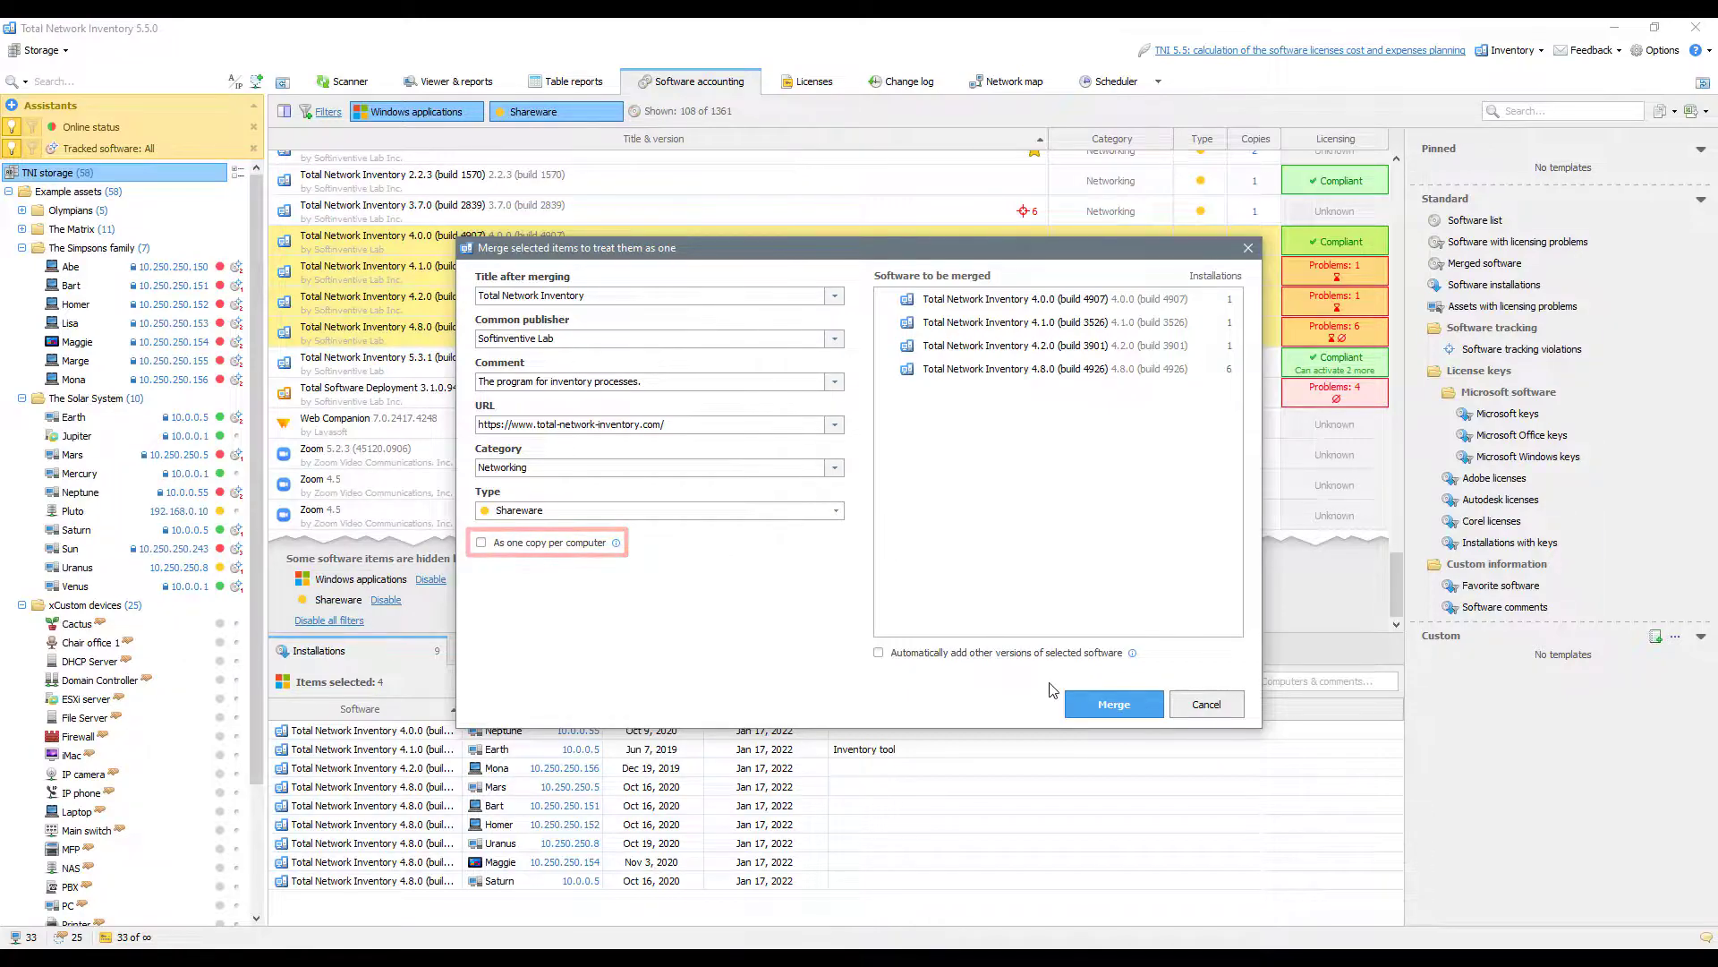
pyautogui.click(1080, 706)
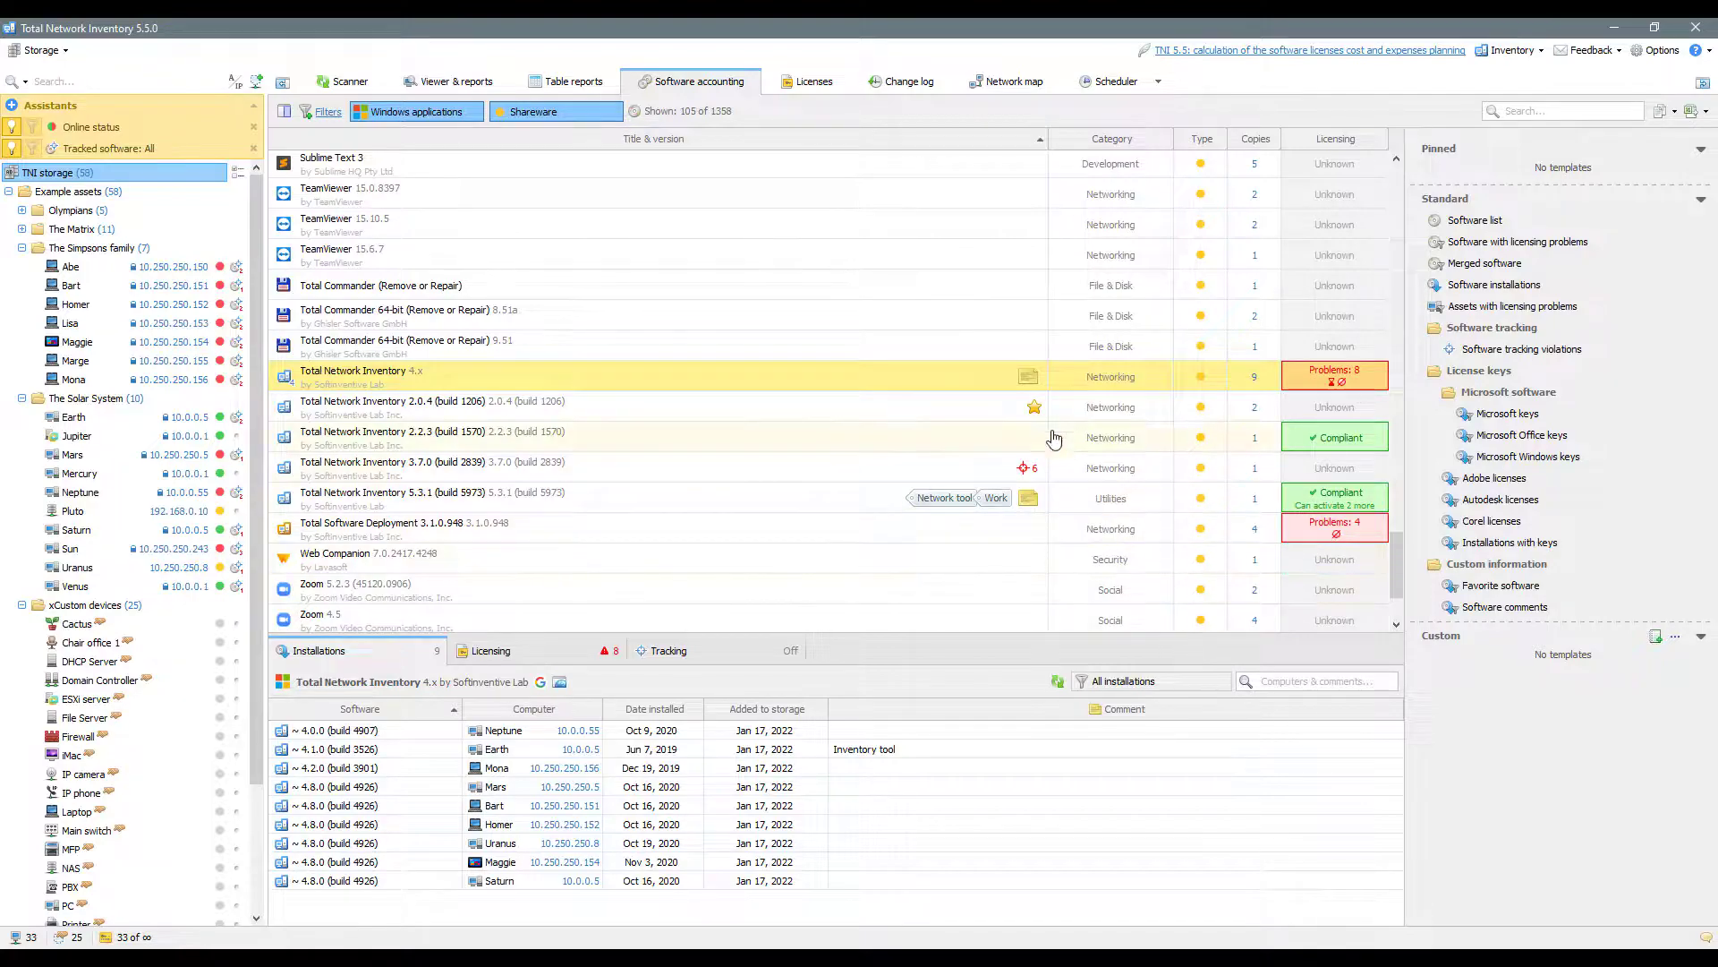
pyautogui.click(1029, 383)
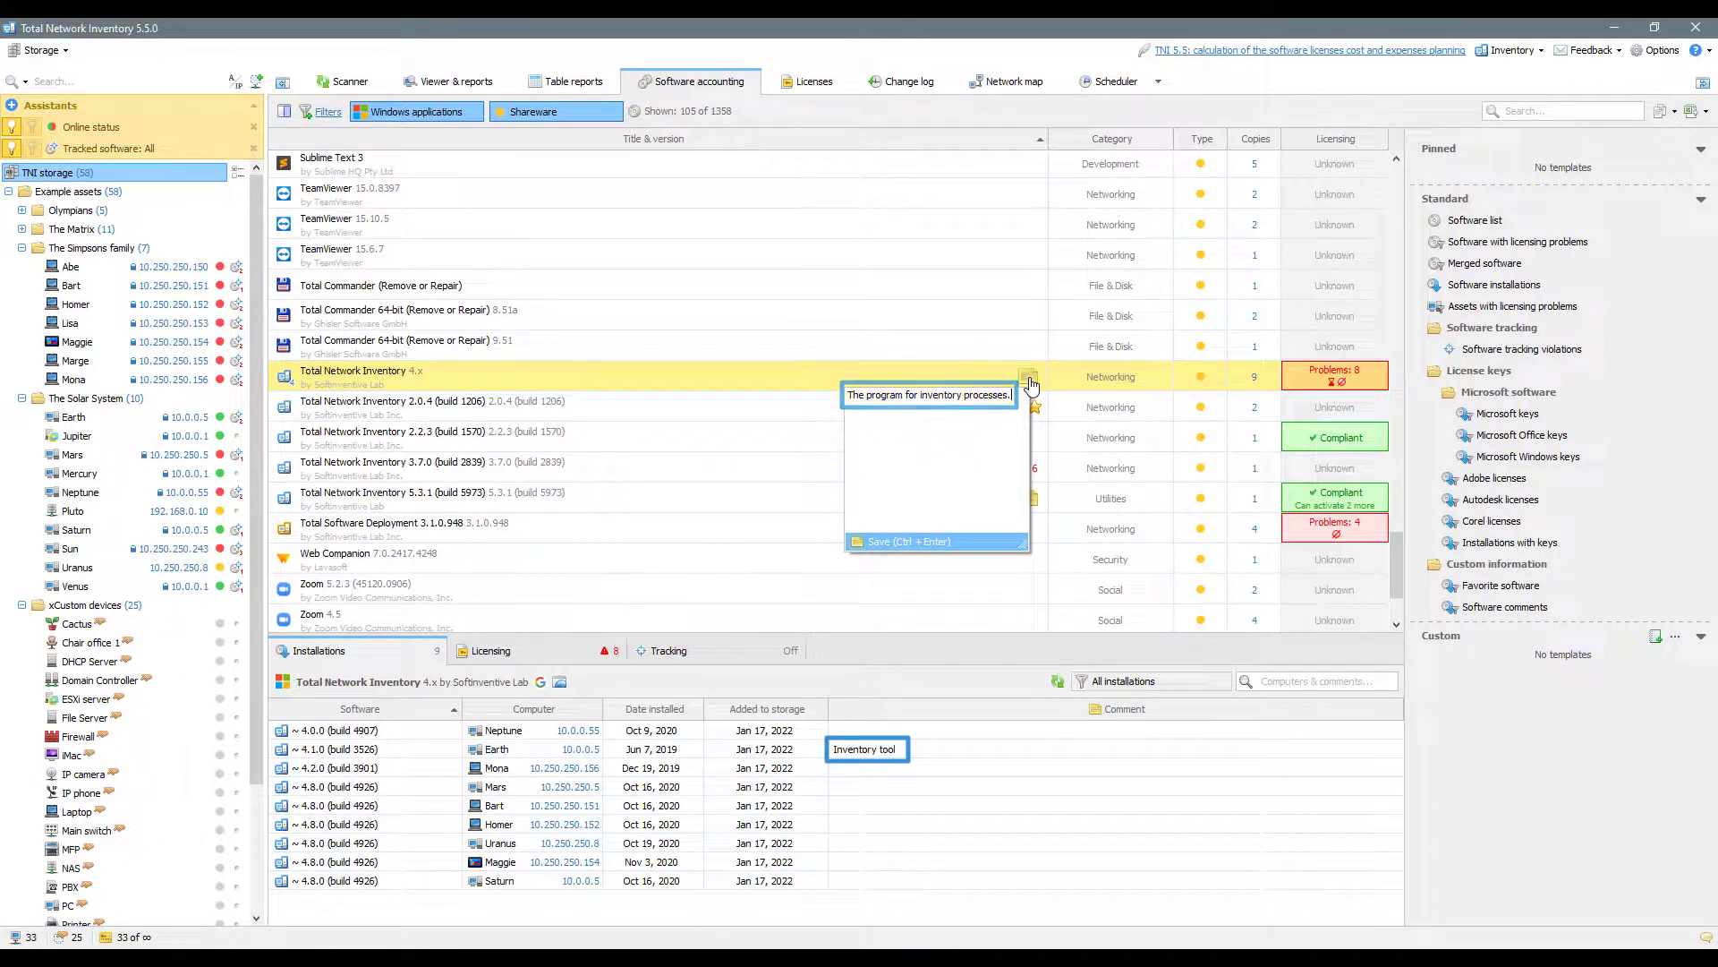
pyautogui.press('Escape')
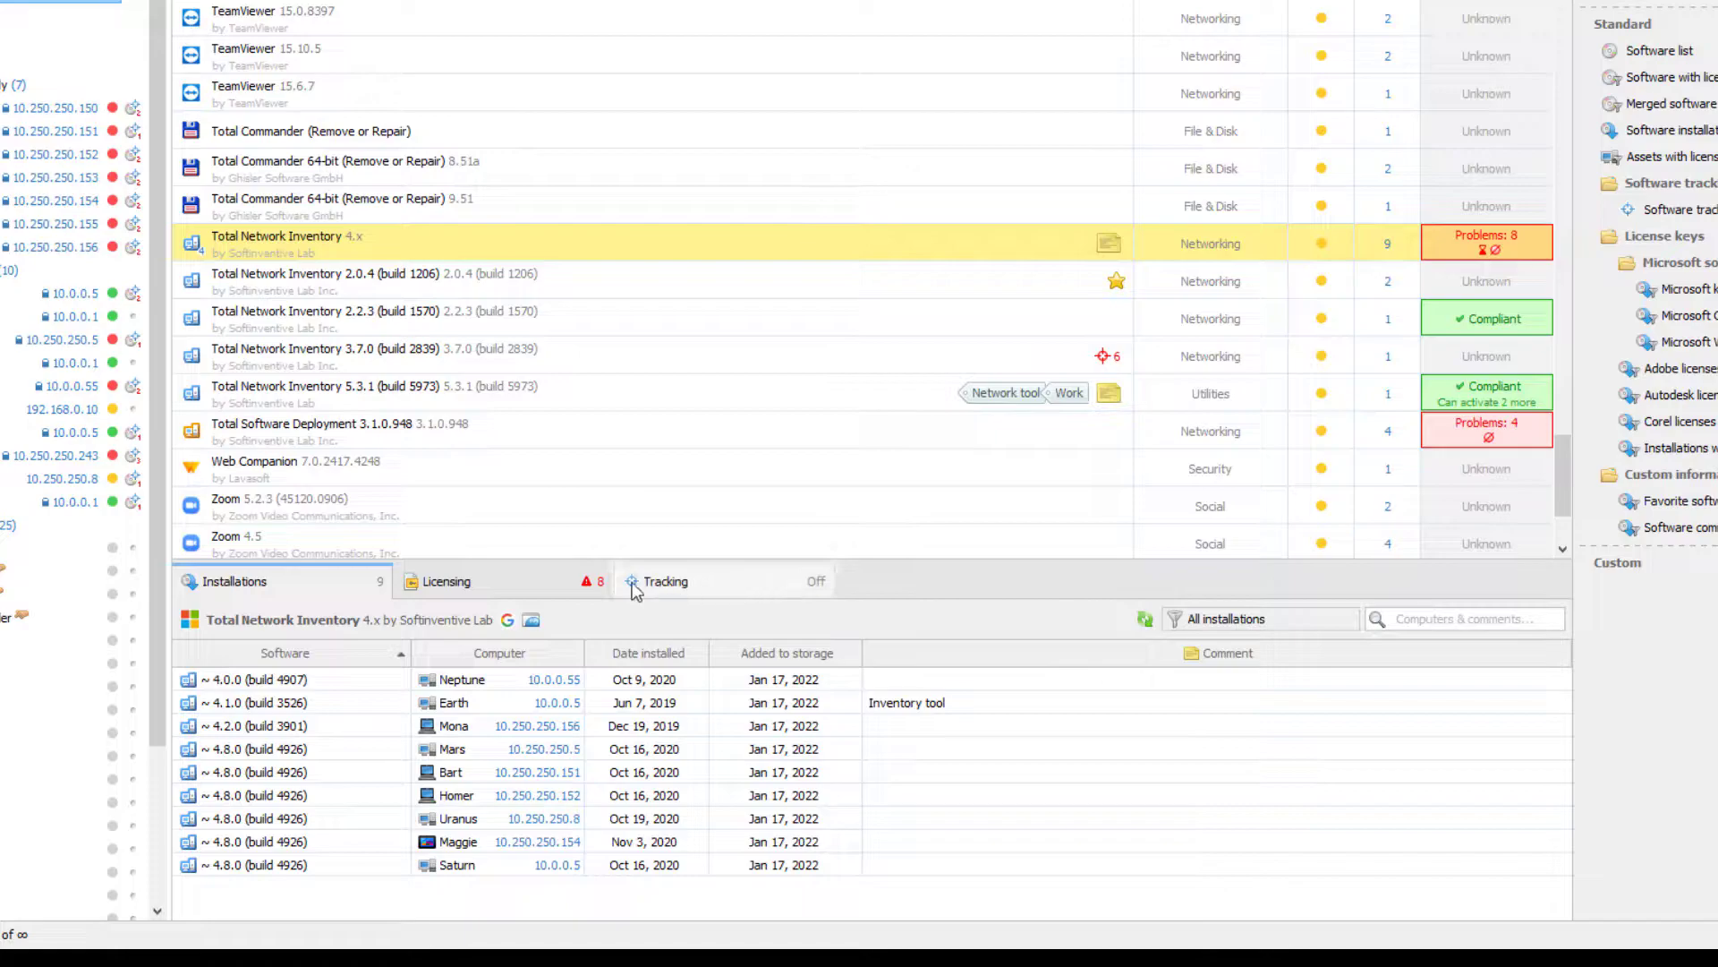
# Show the Licensing and then Tracking details of the merged 4.x item, with empty Must-have and Forbidden lists.
pyautogui.click(533, 583)
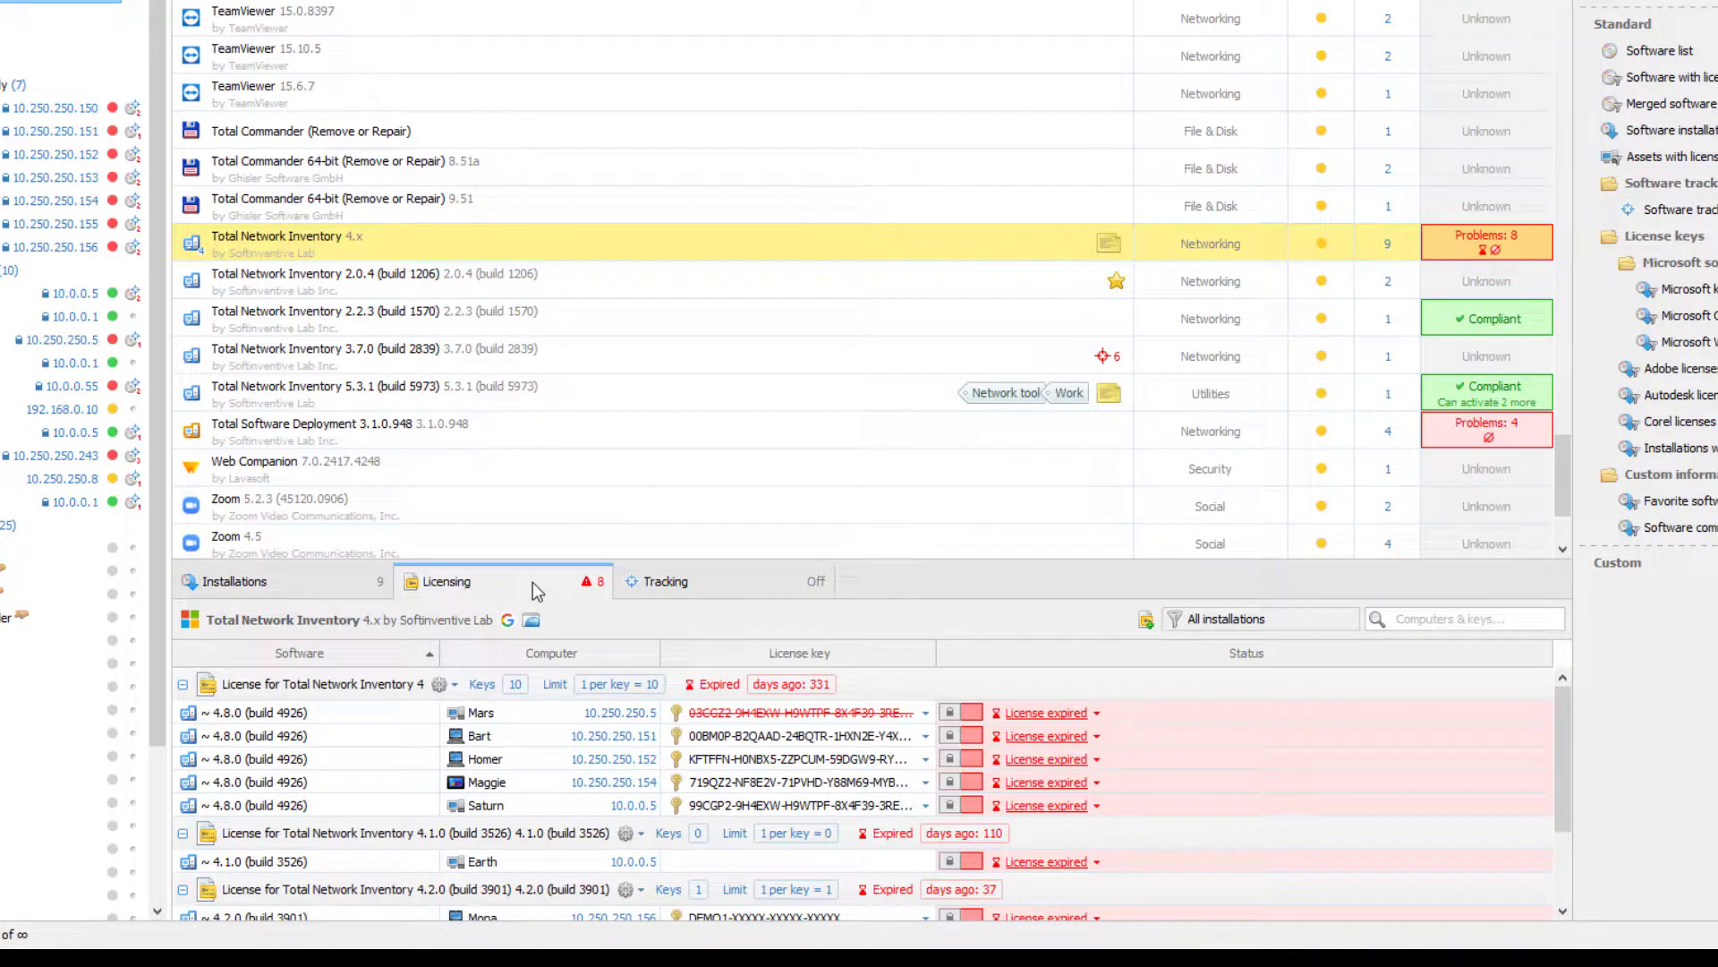
pyautogui.click(721, 582)
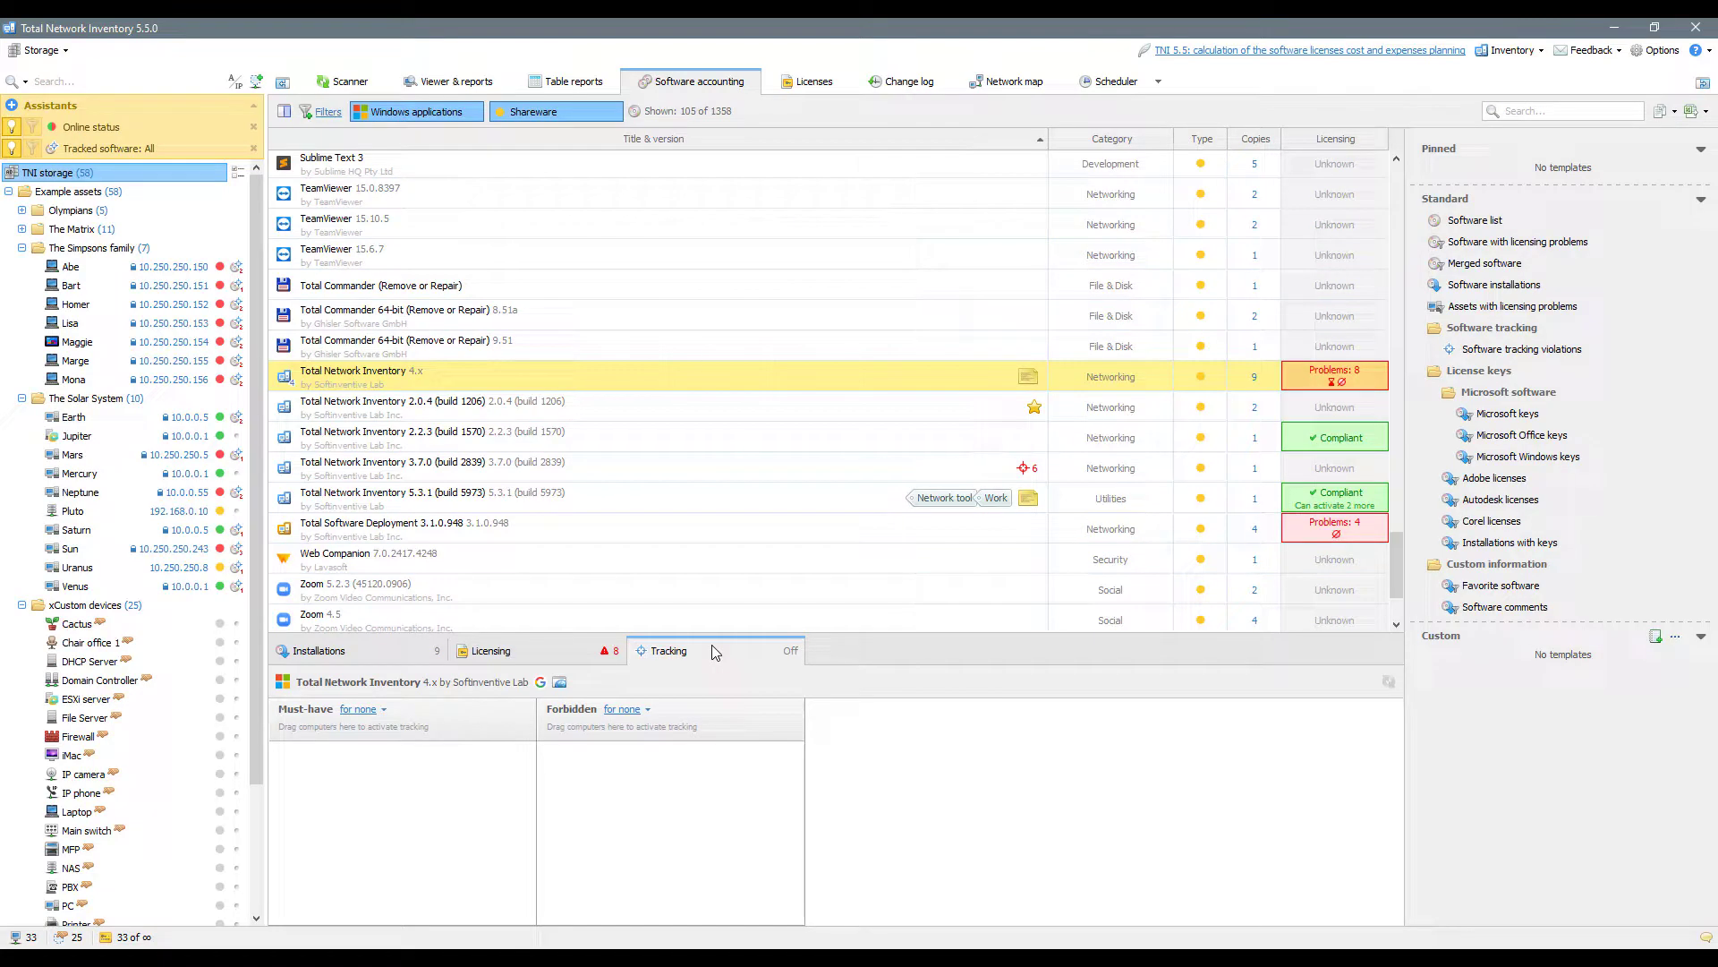
# For TNI 5.3.1, remove Bart from Must-have and forbid it on all seven Simpsons family computers.
pyautogui.click(726, 500)
pyautogui.moveTo(71, 286); pyautogui.dragTo(438, 793)
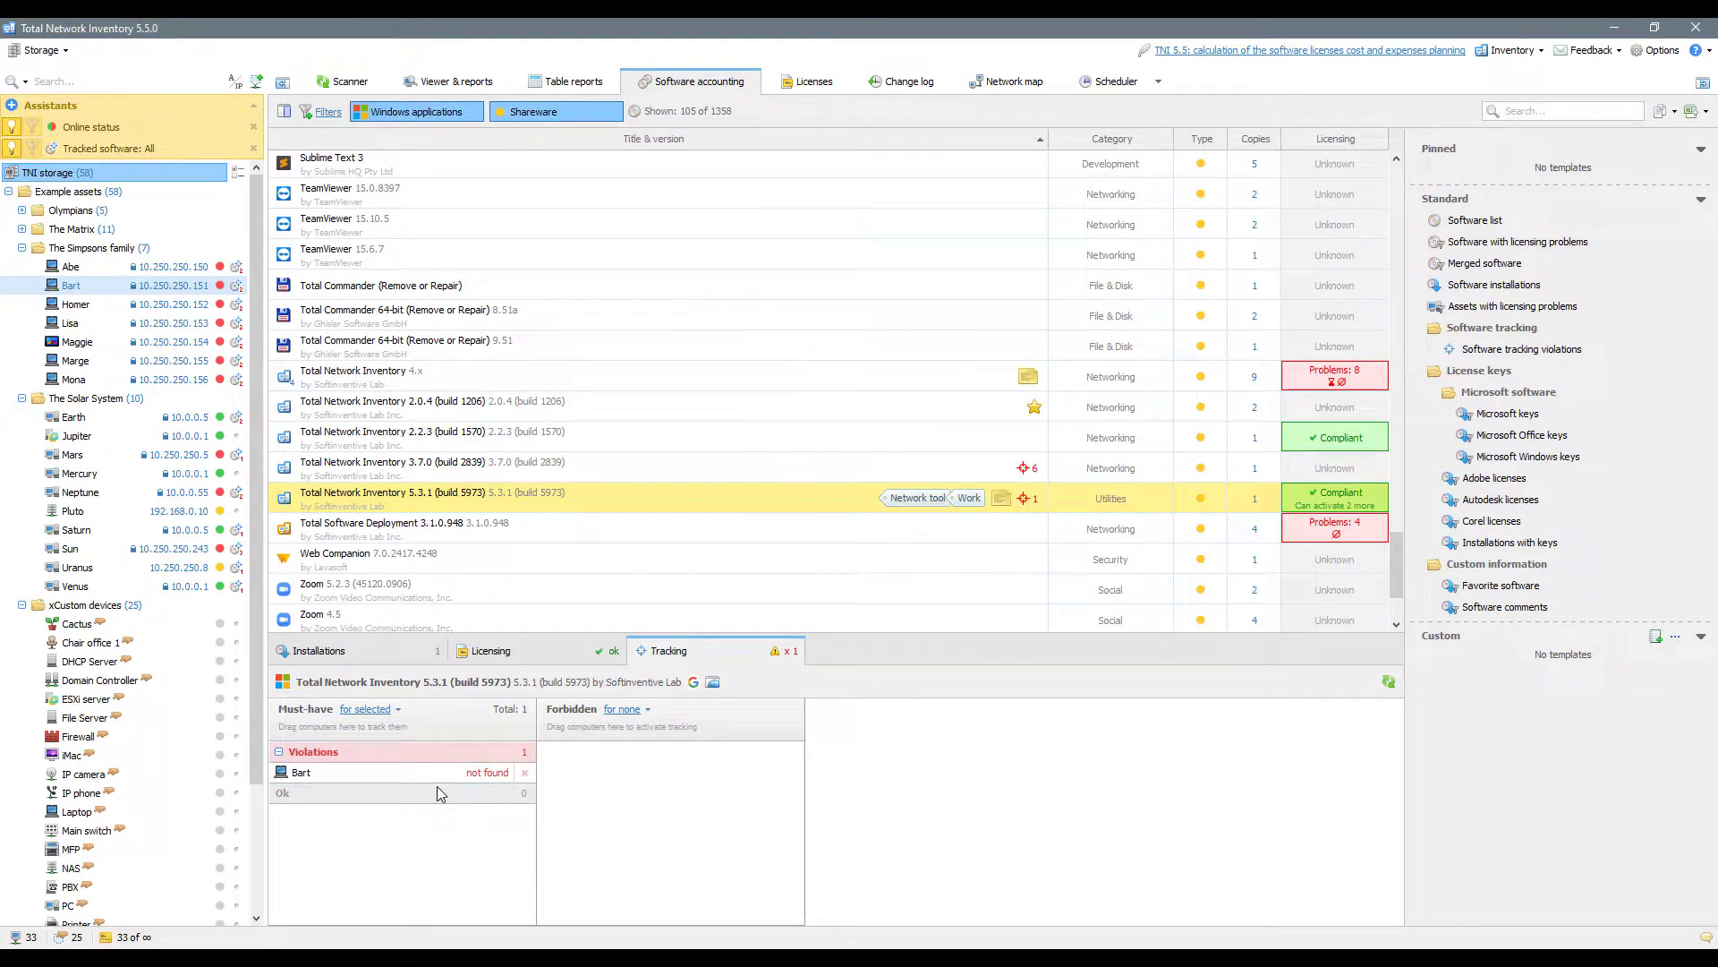
pyautogui.click(525, 773)
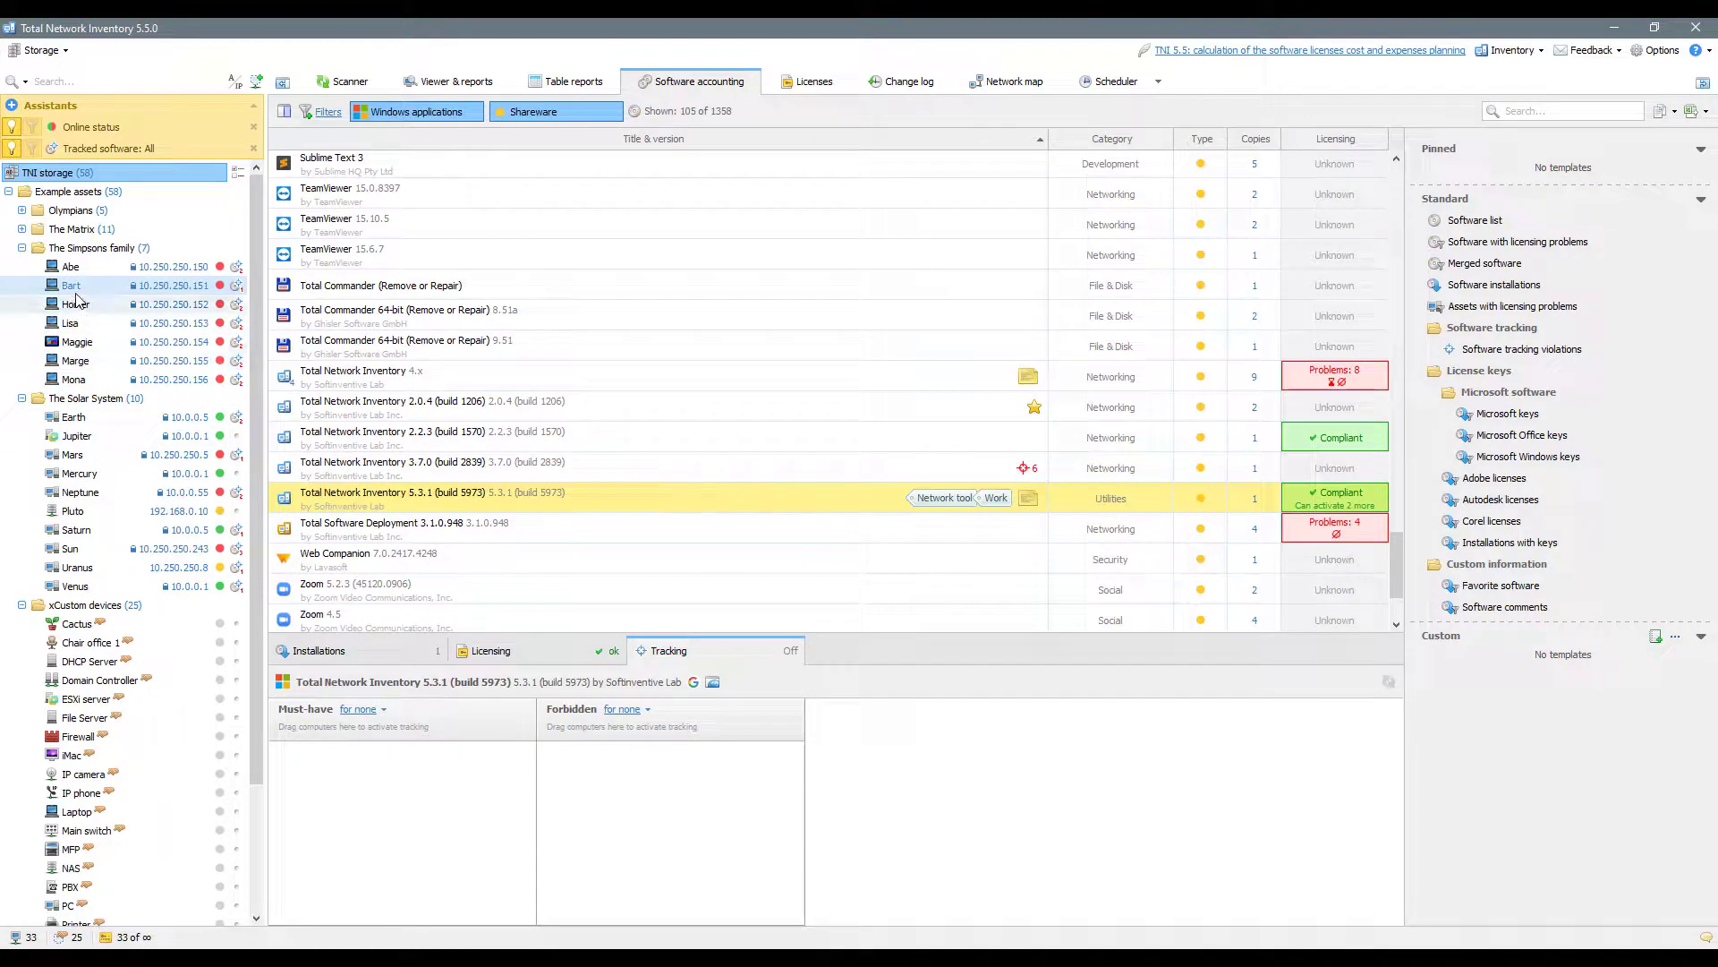
pyautogui.moveTo(72, 286); pyautogui.dragTo(615, 820)
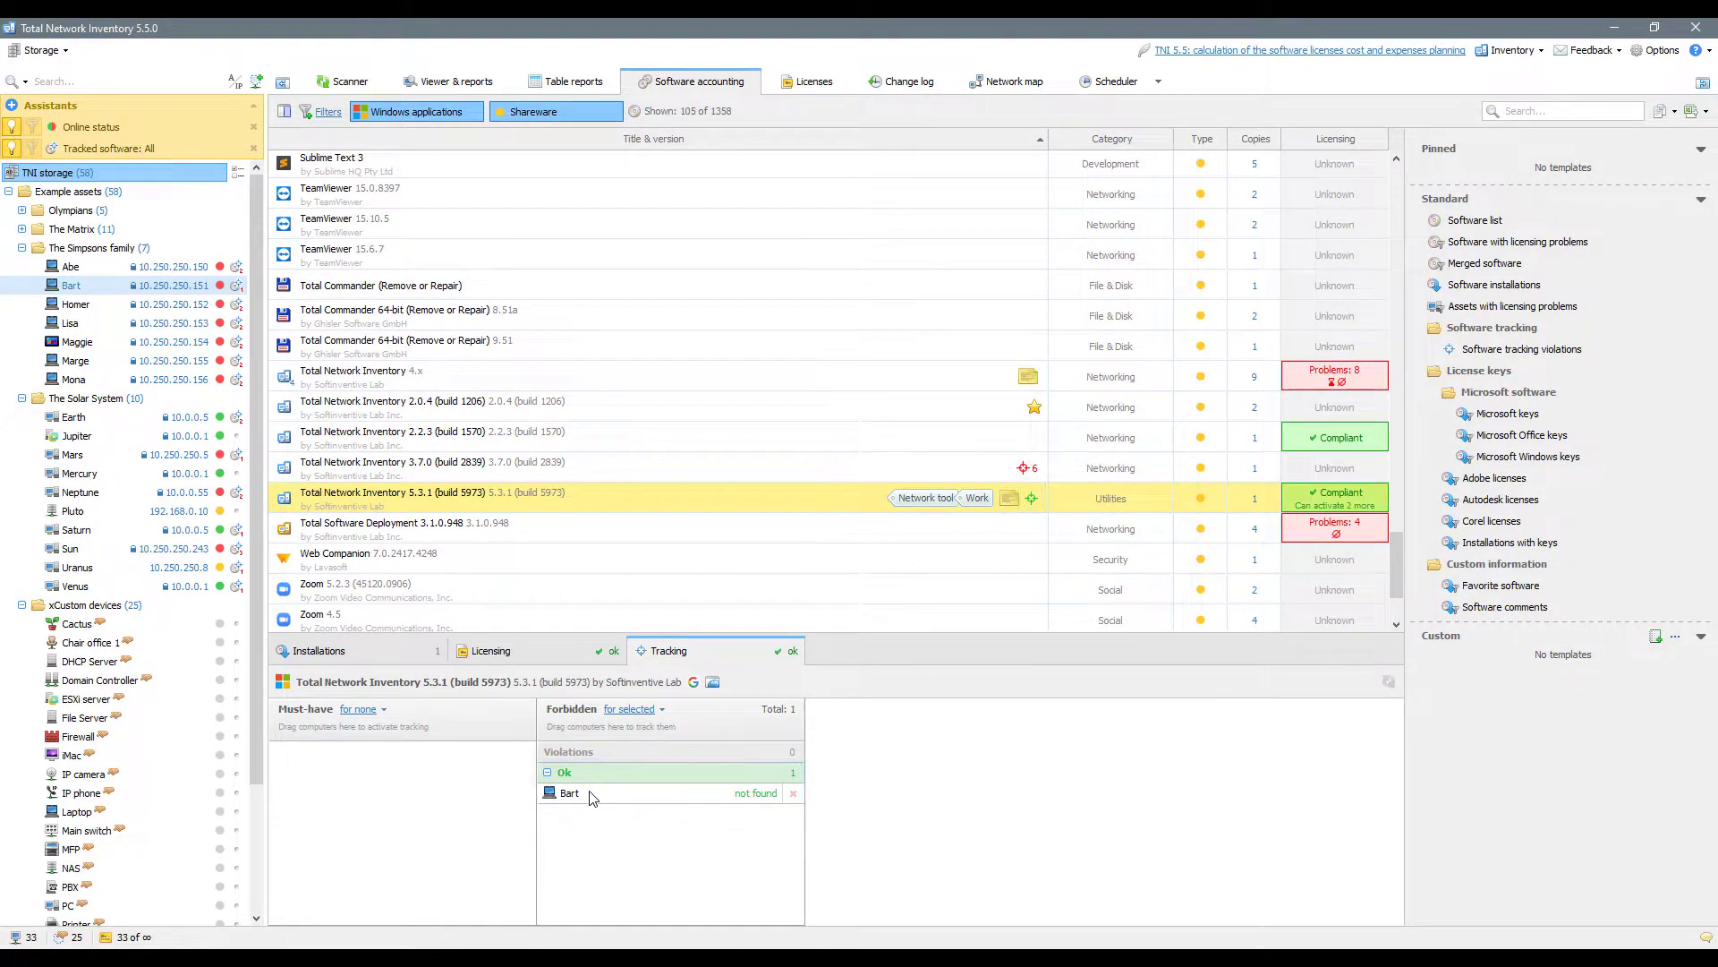
pyautogui.moveTo(92, 248); pyautogui.dragTo(617, 844)
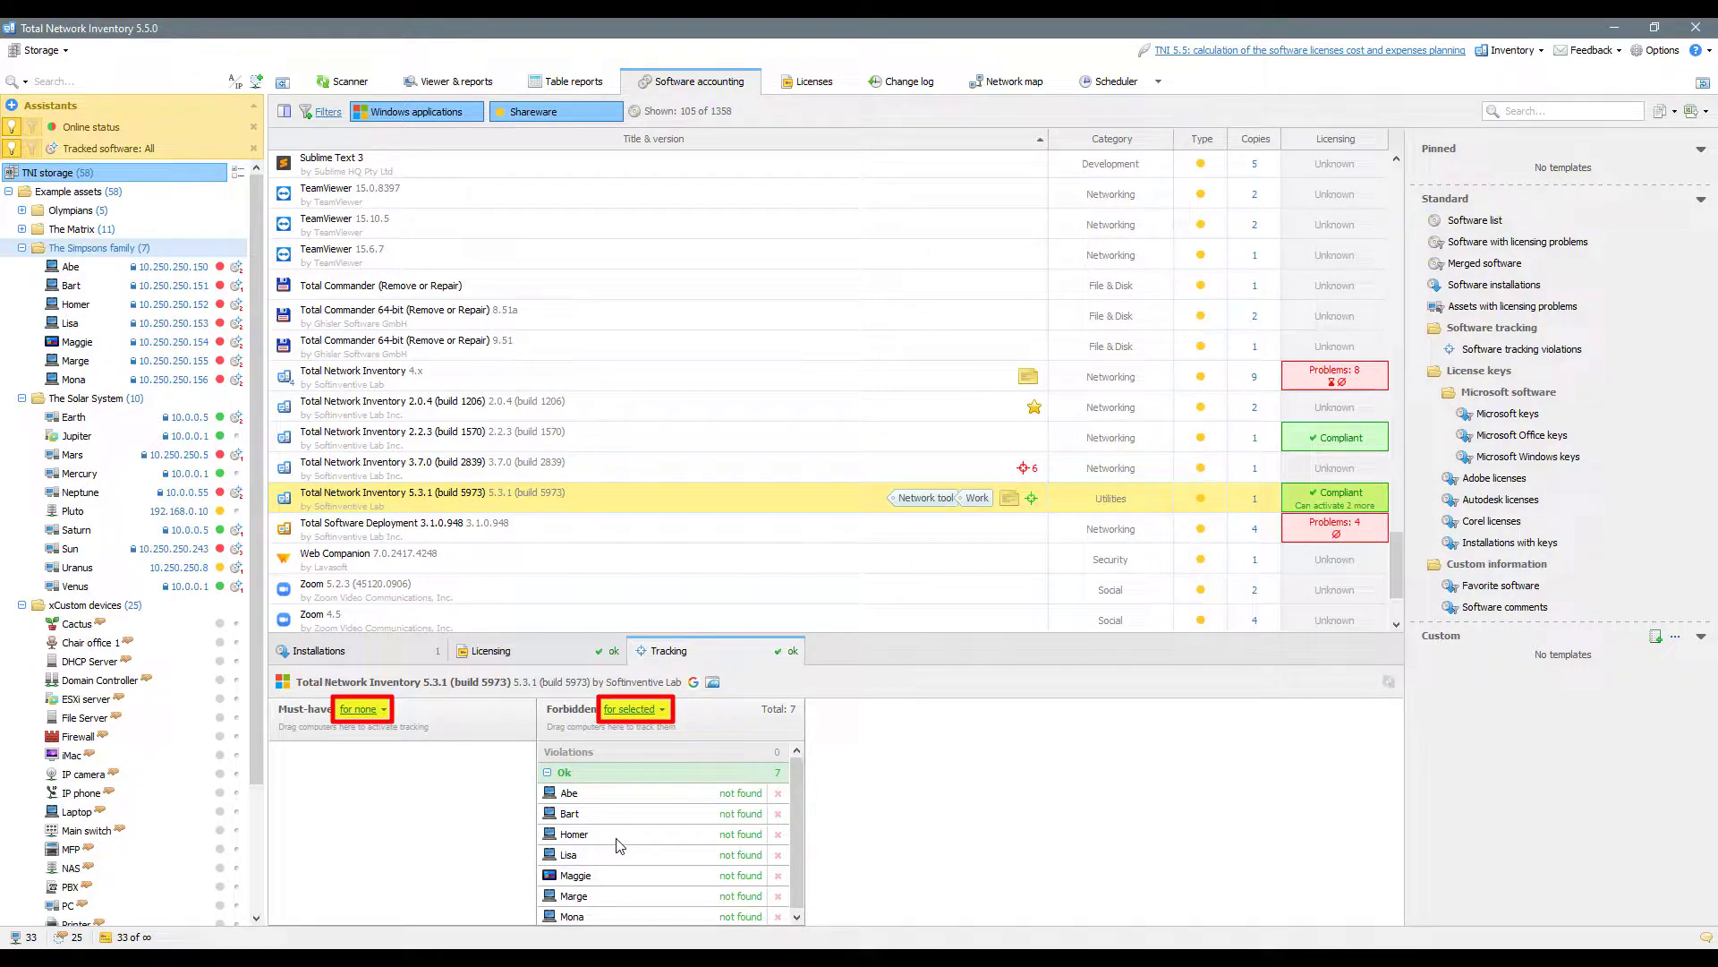
# Make the 5.3.1 Forbidden rule apply to all computers.
pyautogui.click(662, 710)
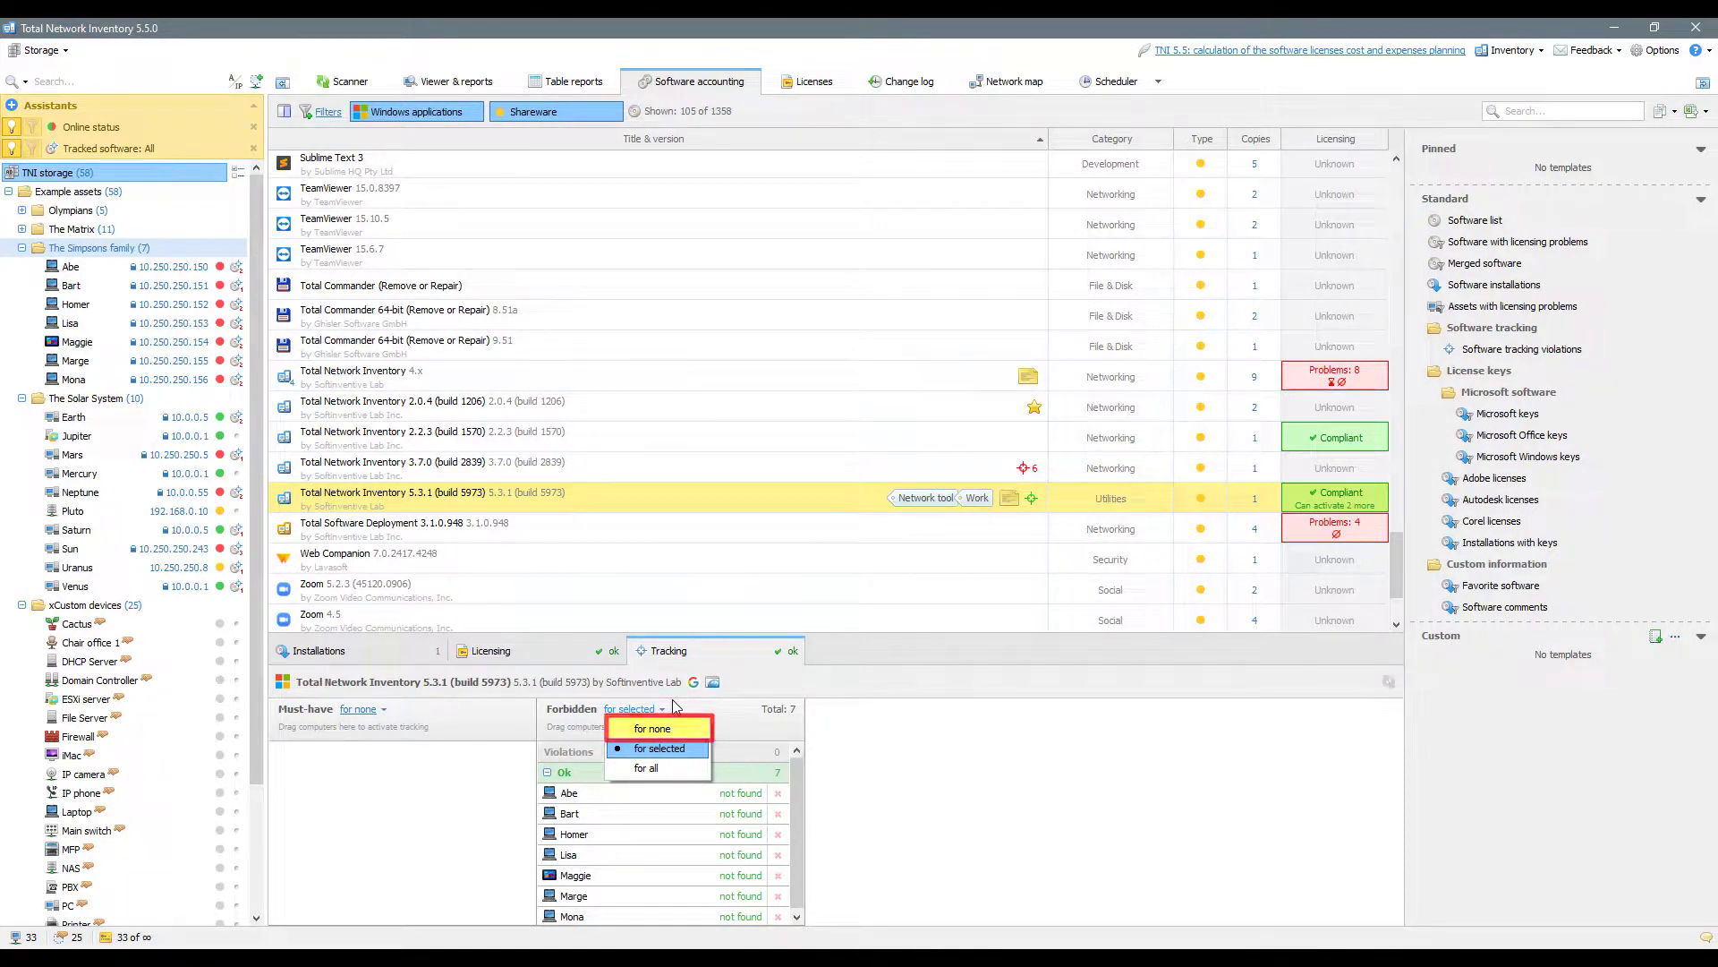
pyautogui.click(664, 737)
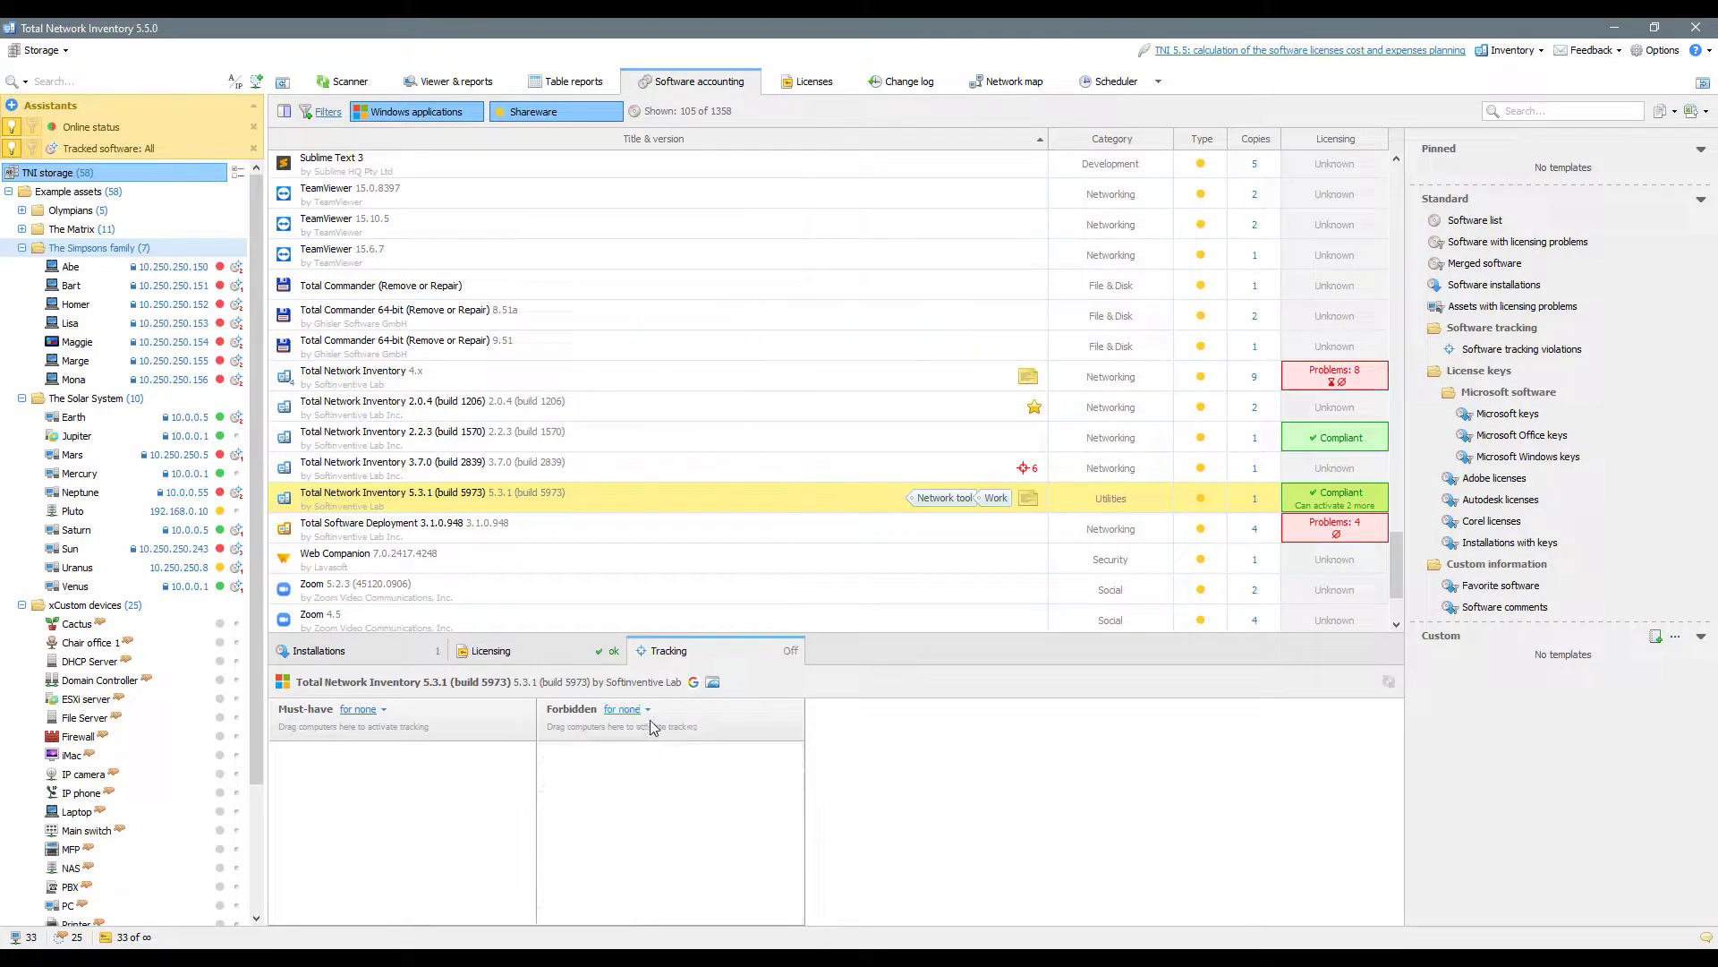
pyautogui.click(646, 709)
pyautogui.click(649, 728)
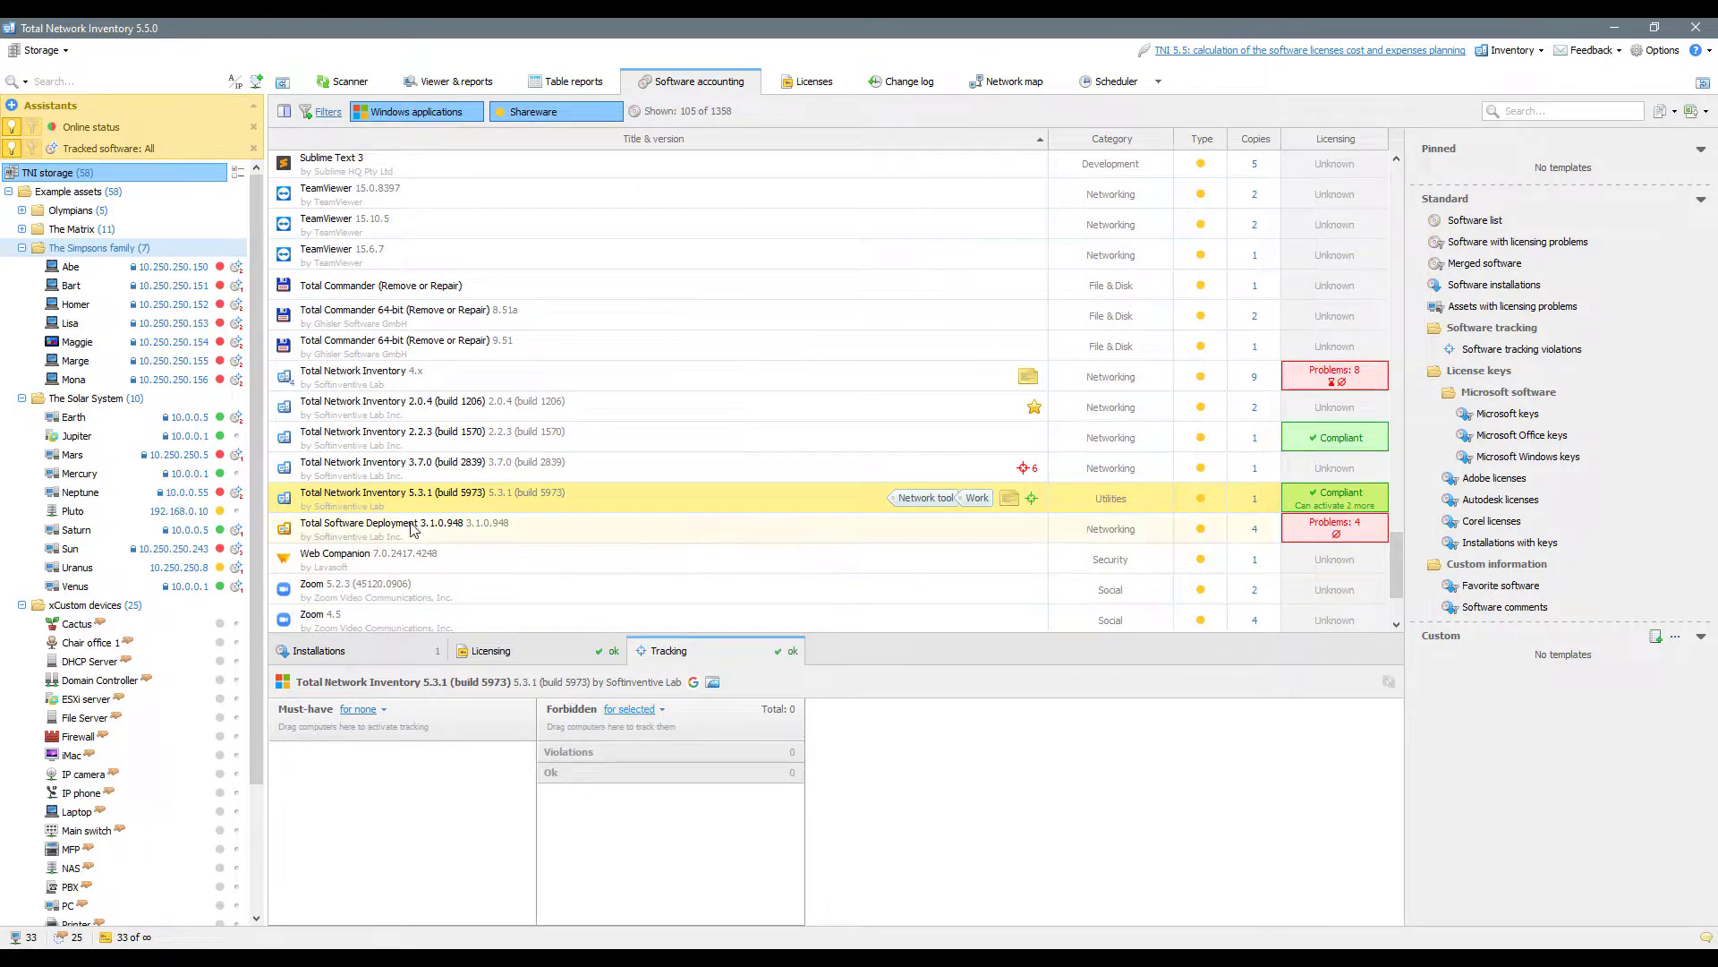
pyautogui.moveTo(75, 304); pyautogui.dragTo(627, 839)
pyautogui.click(656, 708)
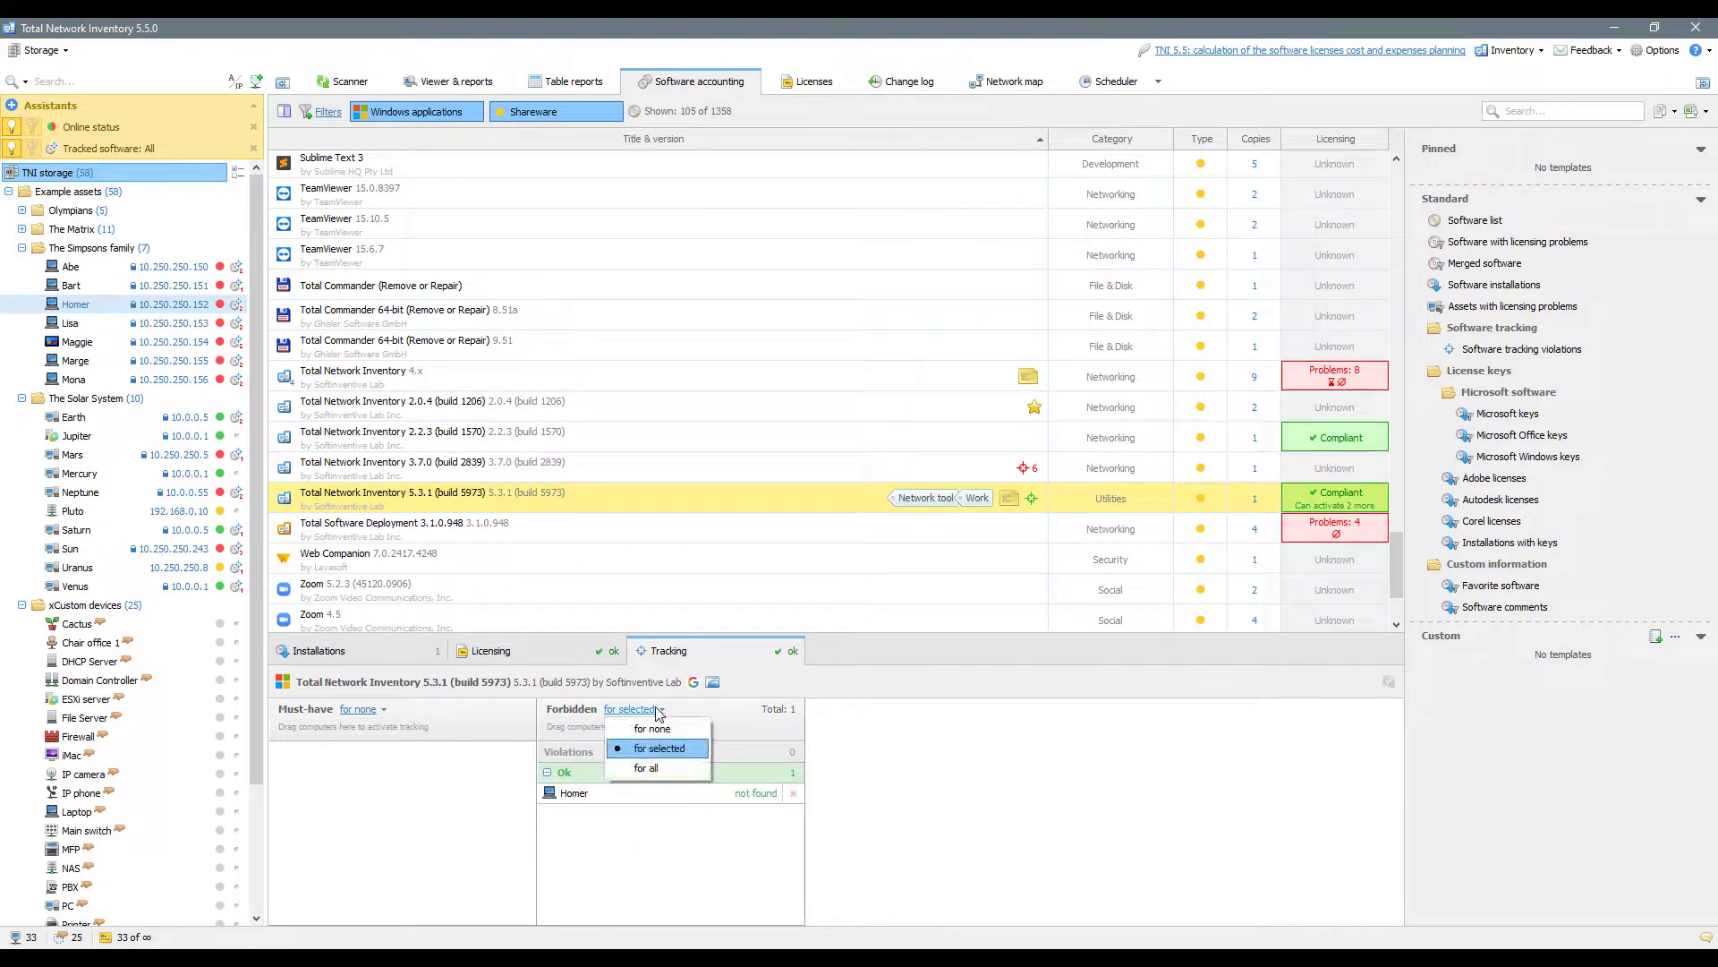
pyautogui.click(631, 768)
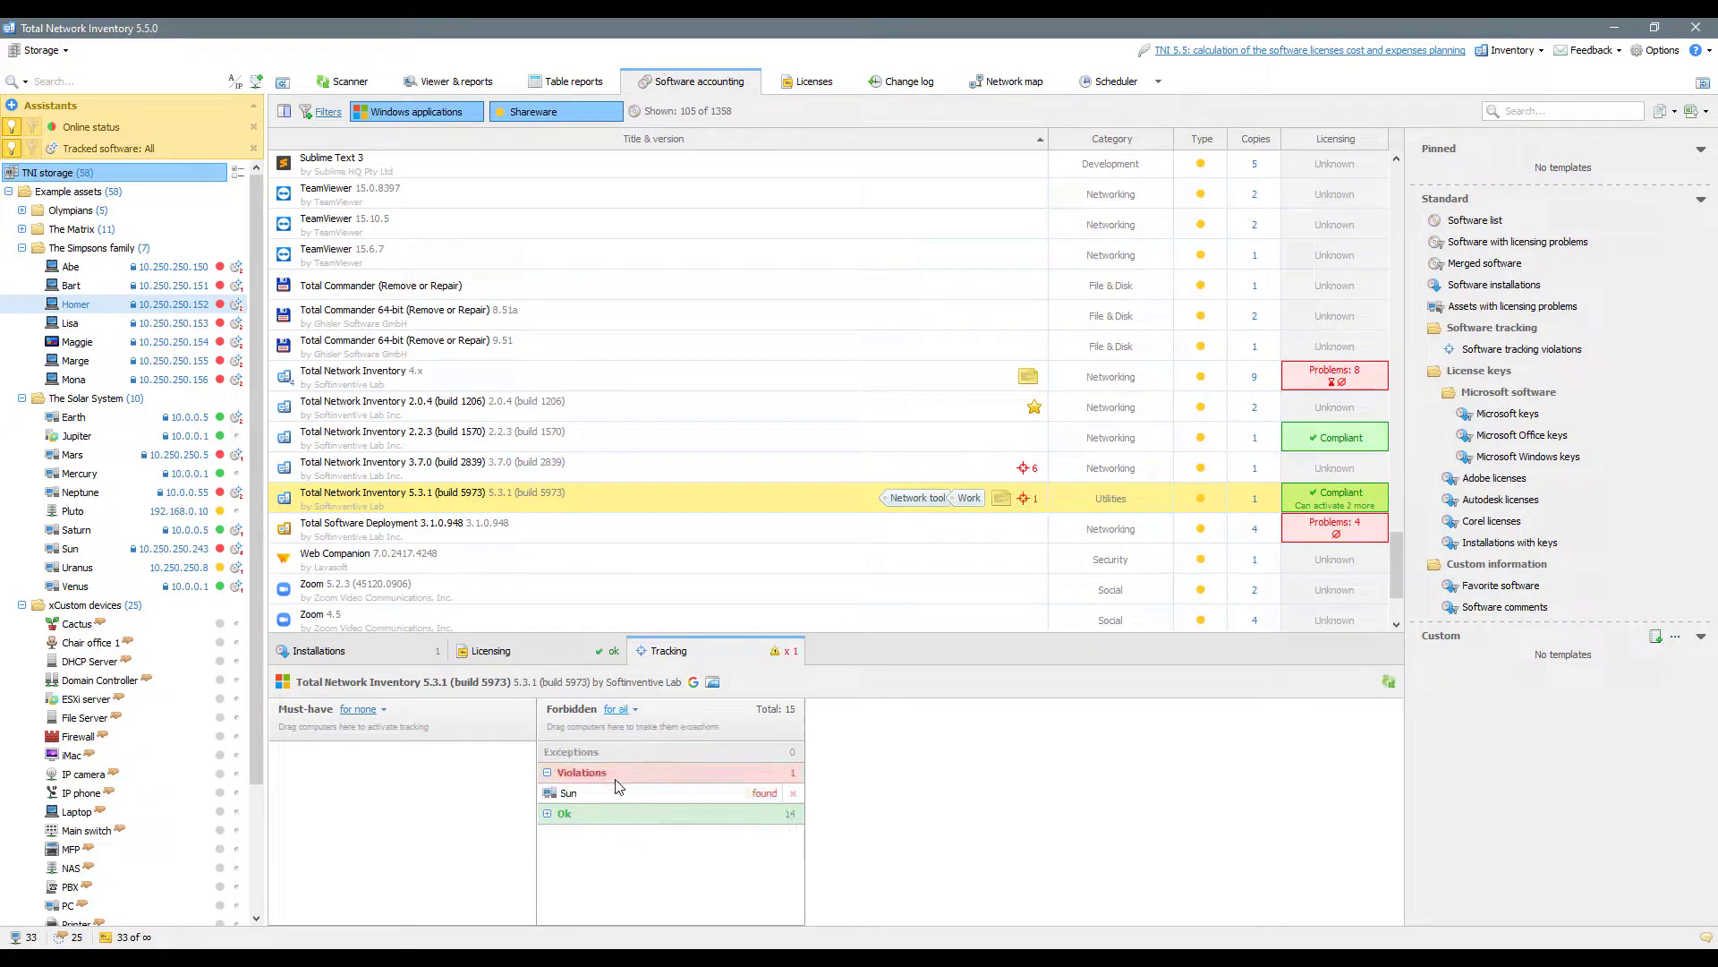
# Add Maggie as an exception to the ban, leaving Sun flagged as the violation.
pyautogui.click(547, 815)
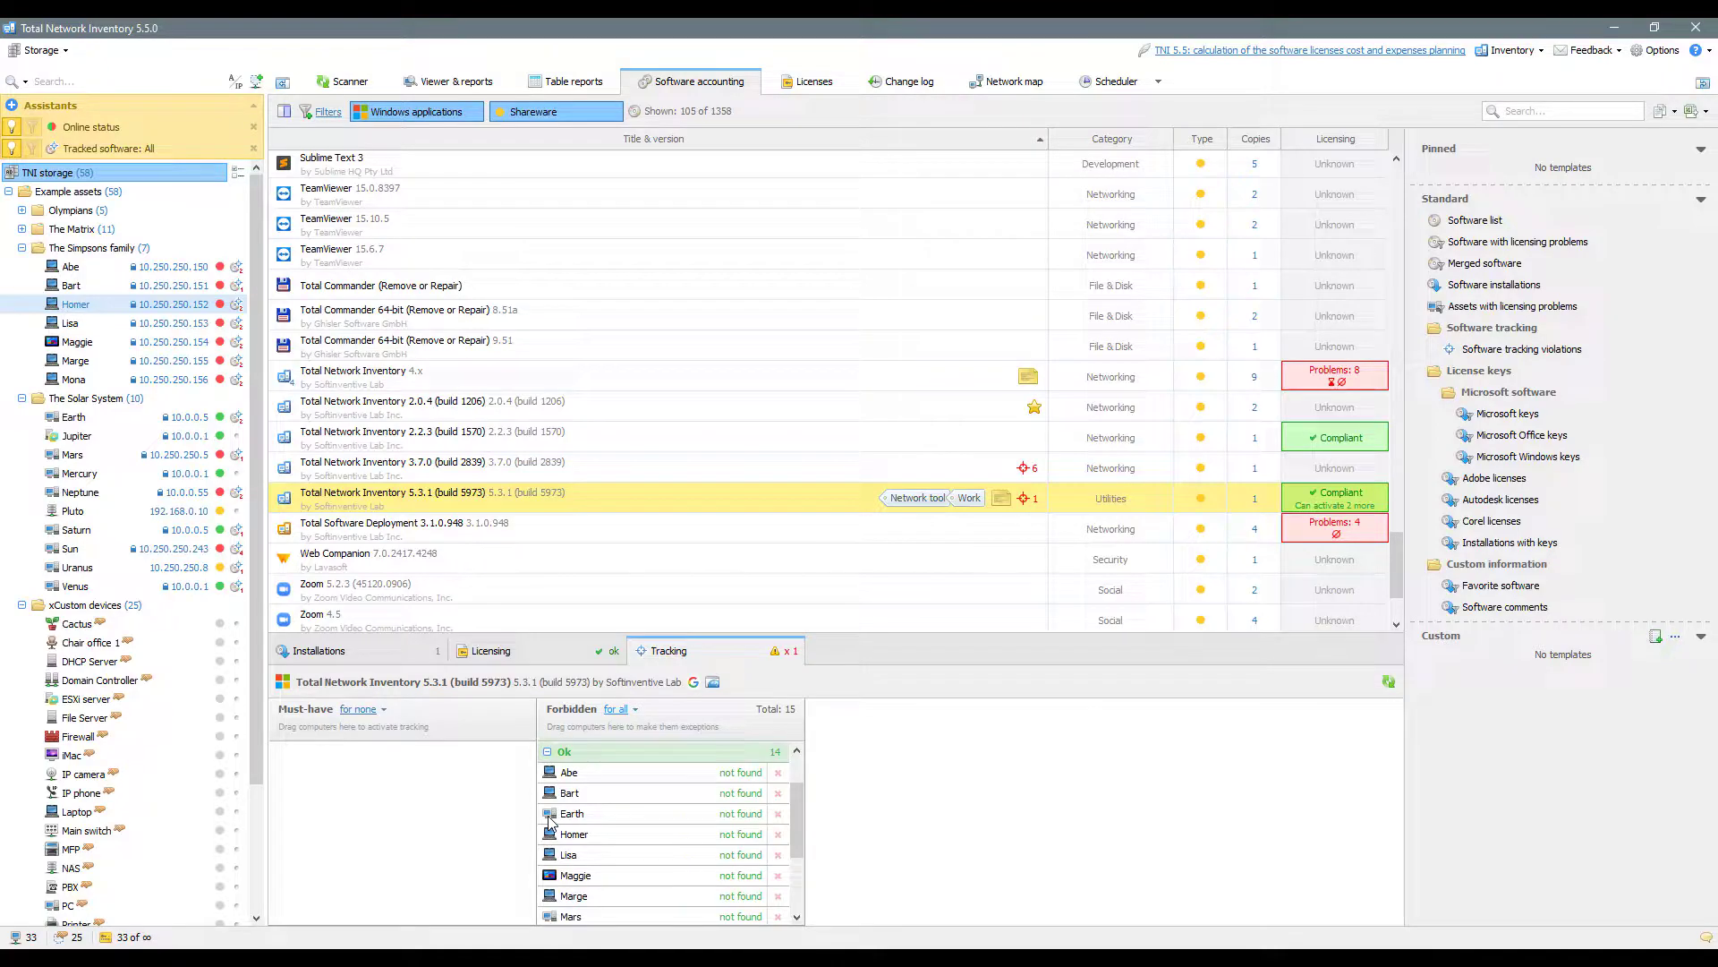
pyautogui.moveTo(795, 817); pyautogui.dragTo(797, 787)
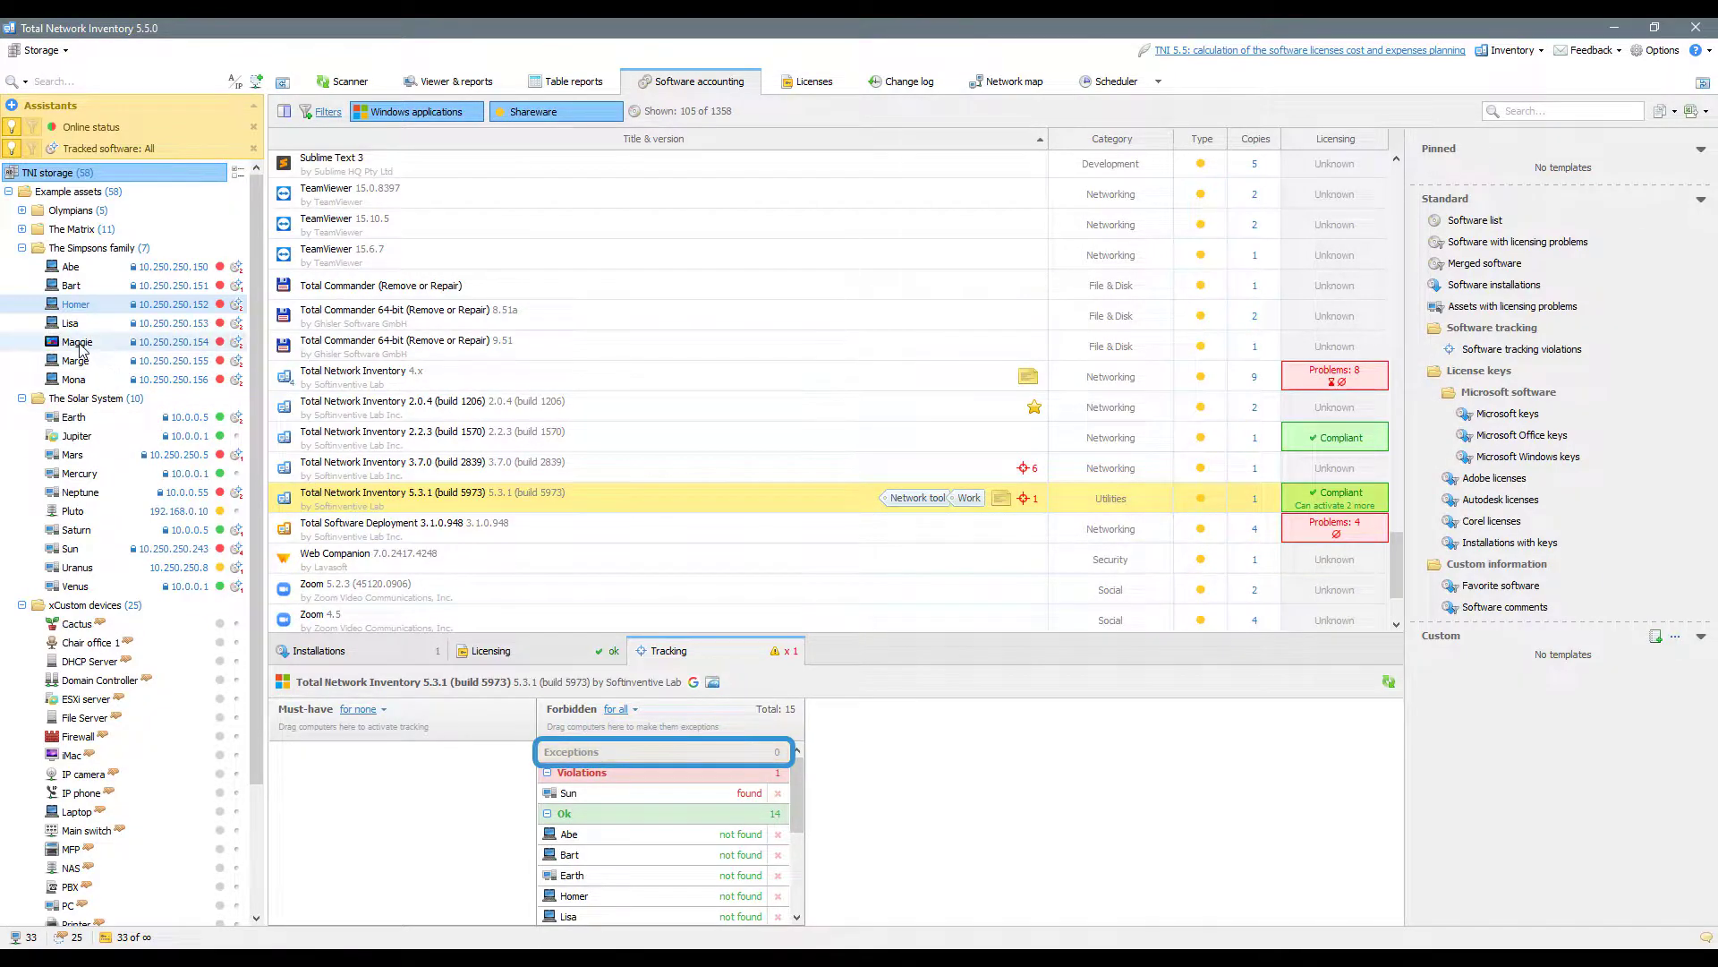
pyautogui.moveTo(79, 347); pyautogui.dragTo(603, 759)
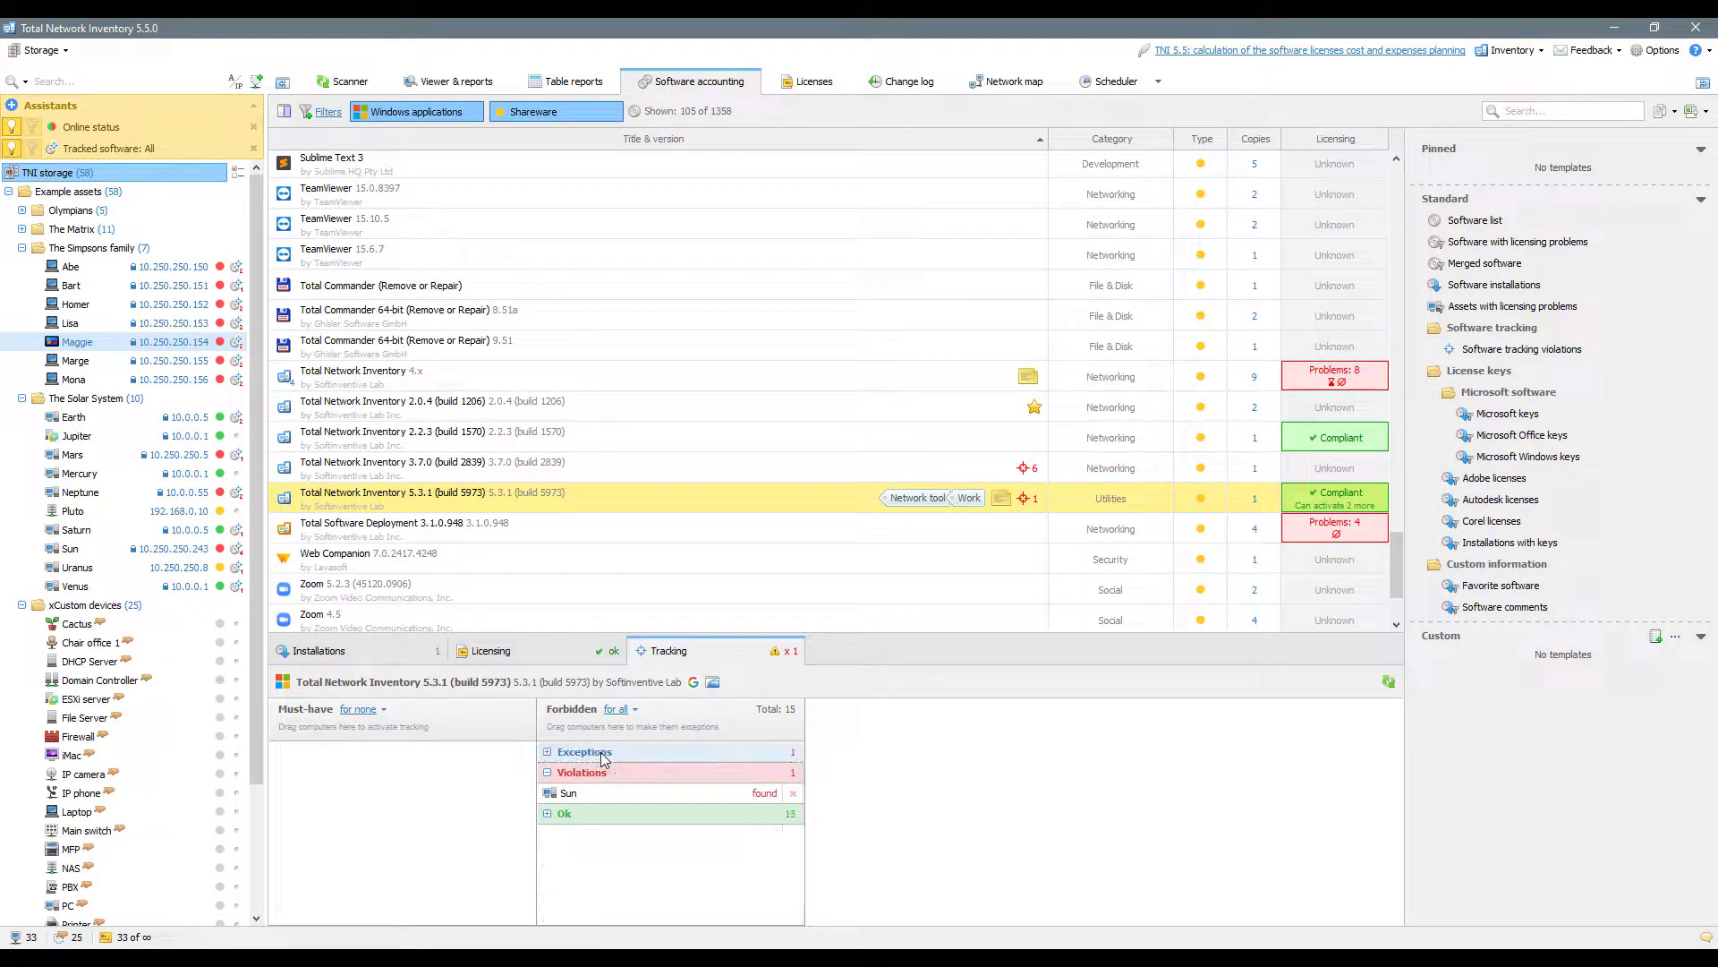
pyautogui.click(547, 752)
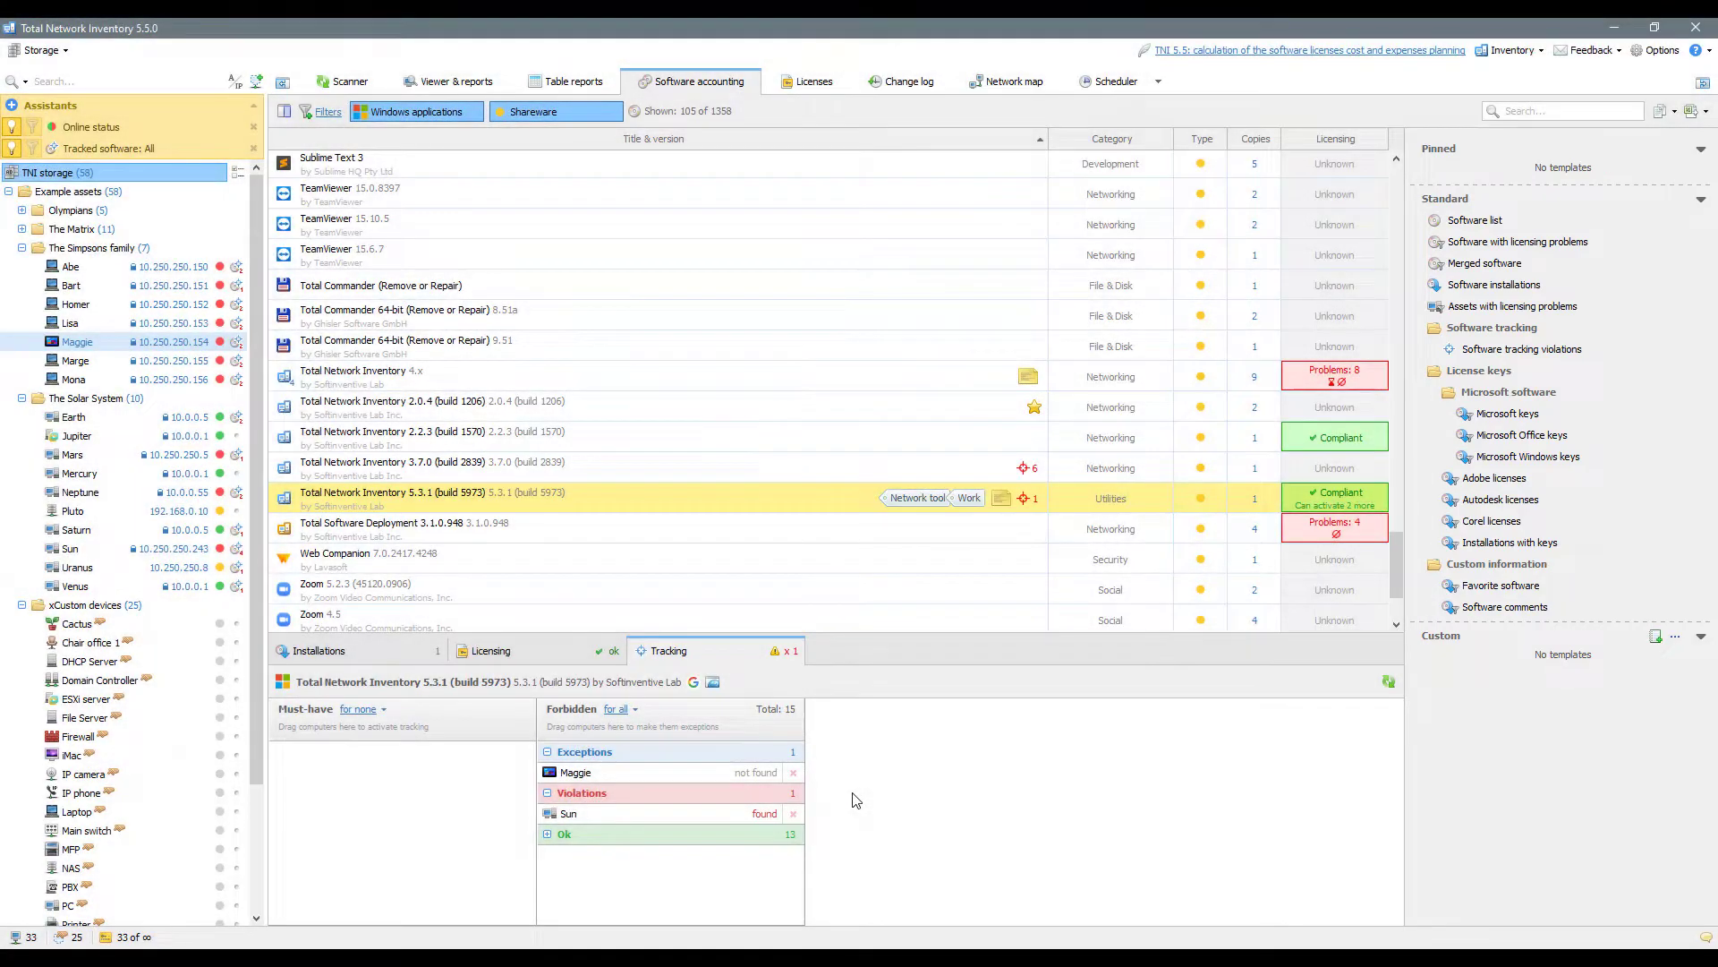
# Display the Software installations report for Total Network Inventory 4.x in the bottom panel.
pyautogui.click(741, 376)
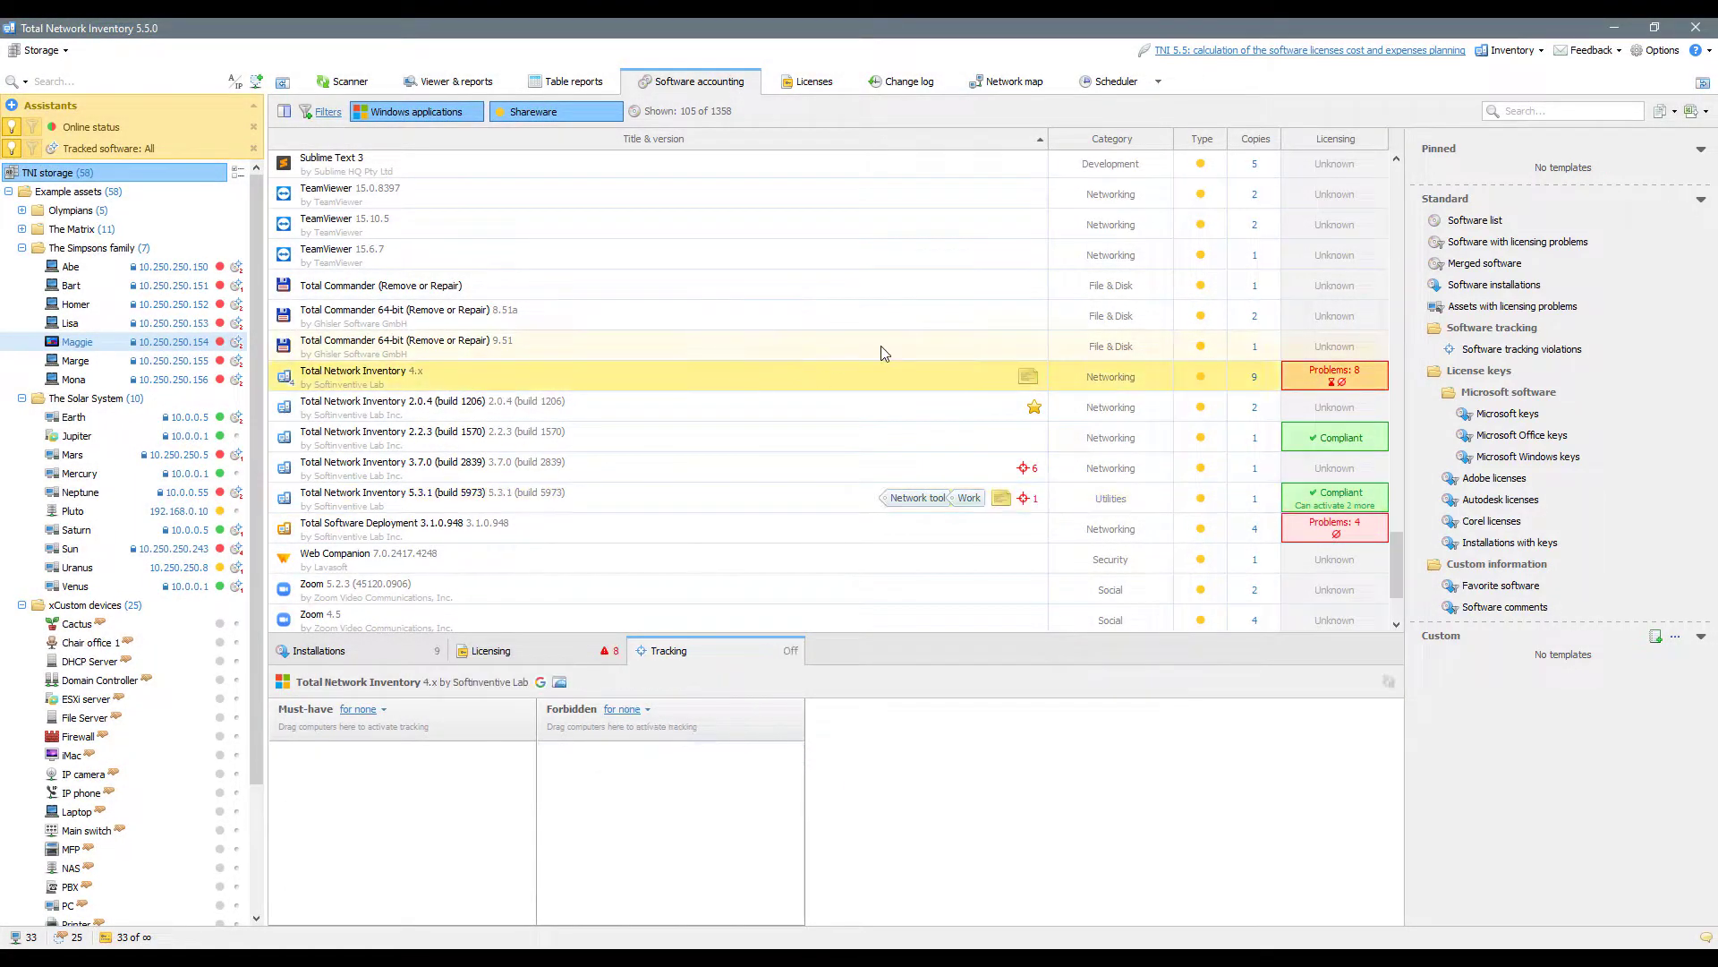
pyautogui.click(1458, 245)
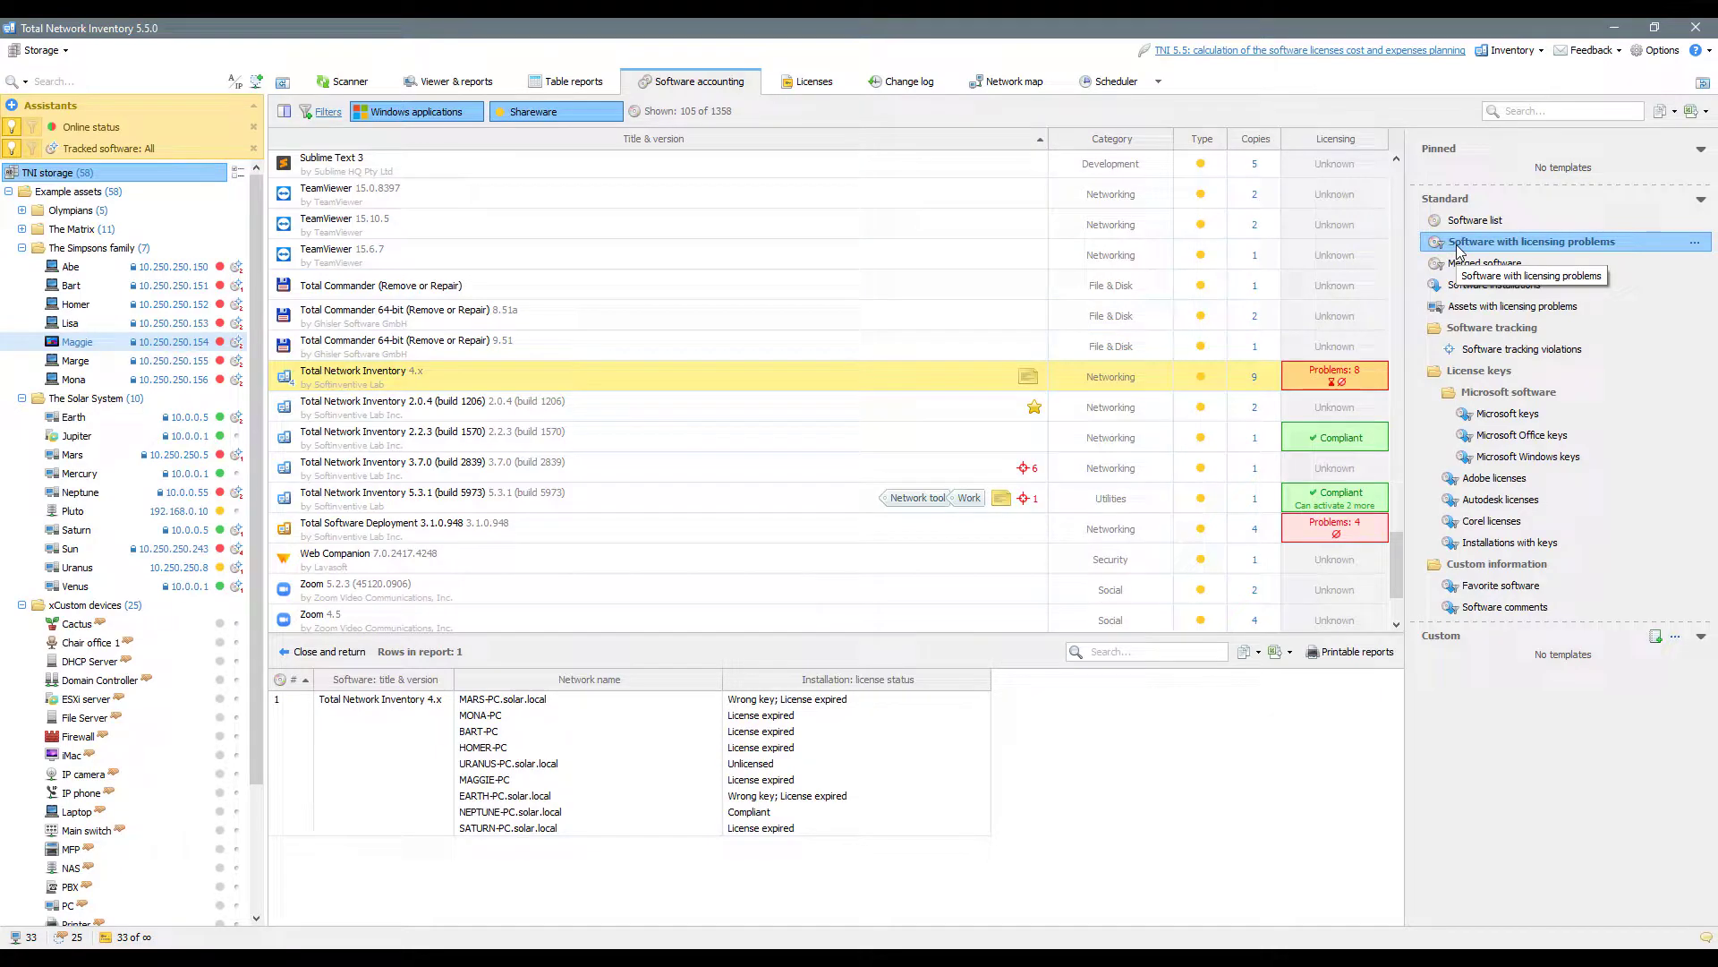
pyautogui.click(1481, 286)
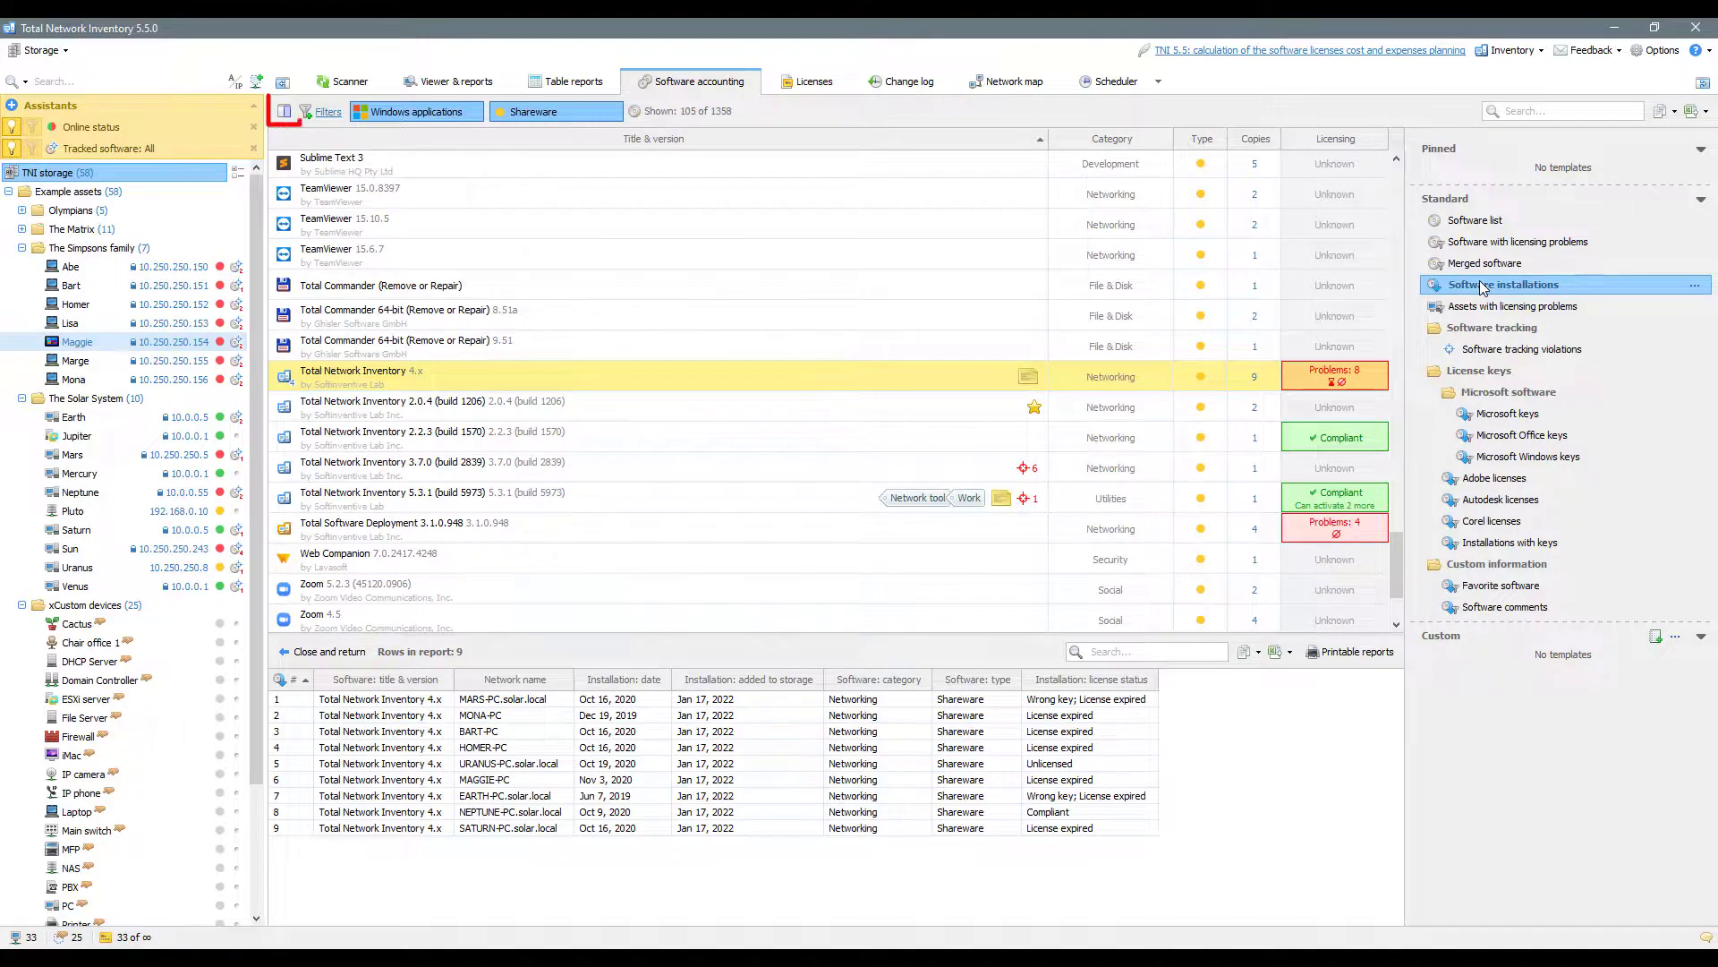
pyautogui.click(284, 112)
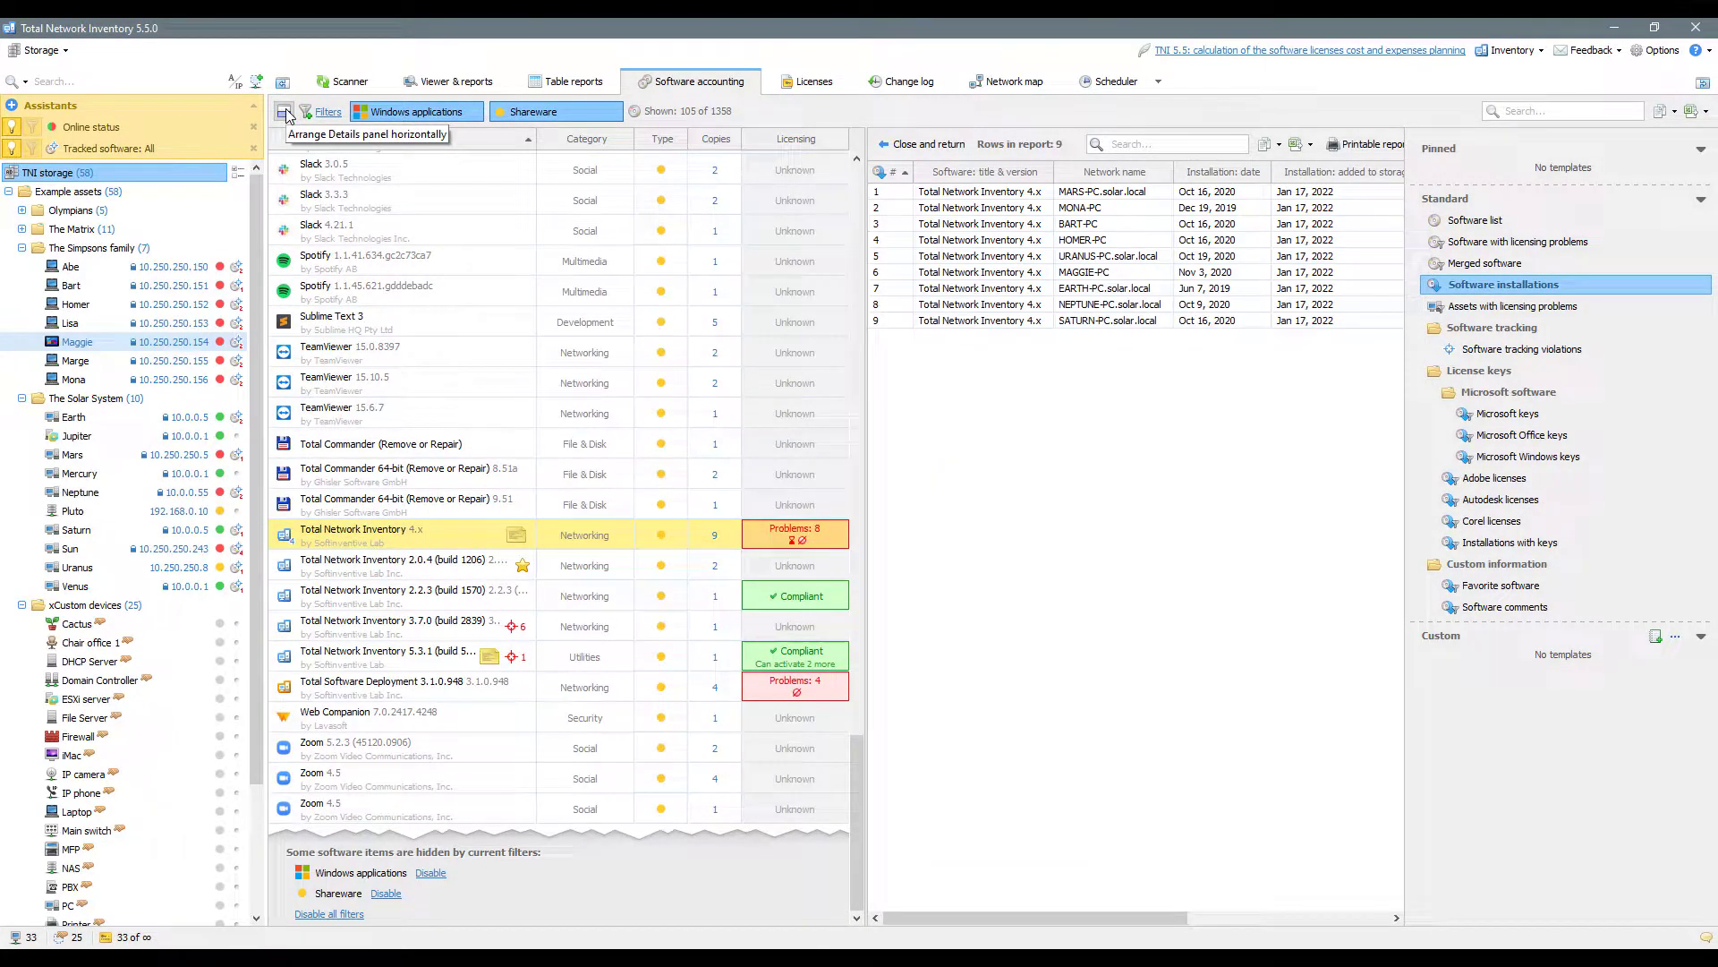
pyautogui.click(284, 111)
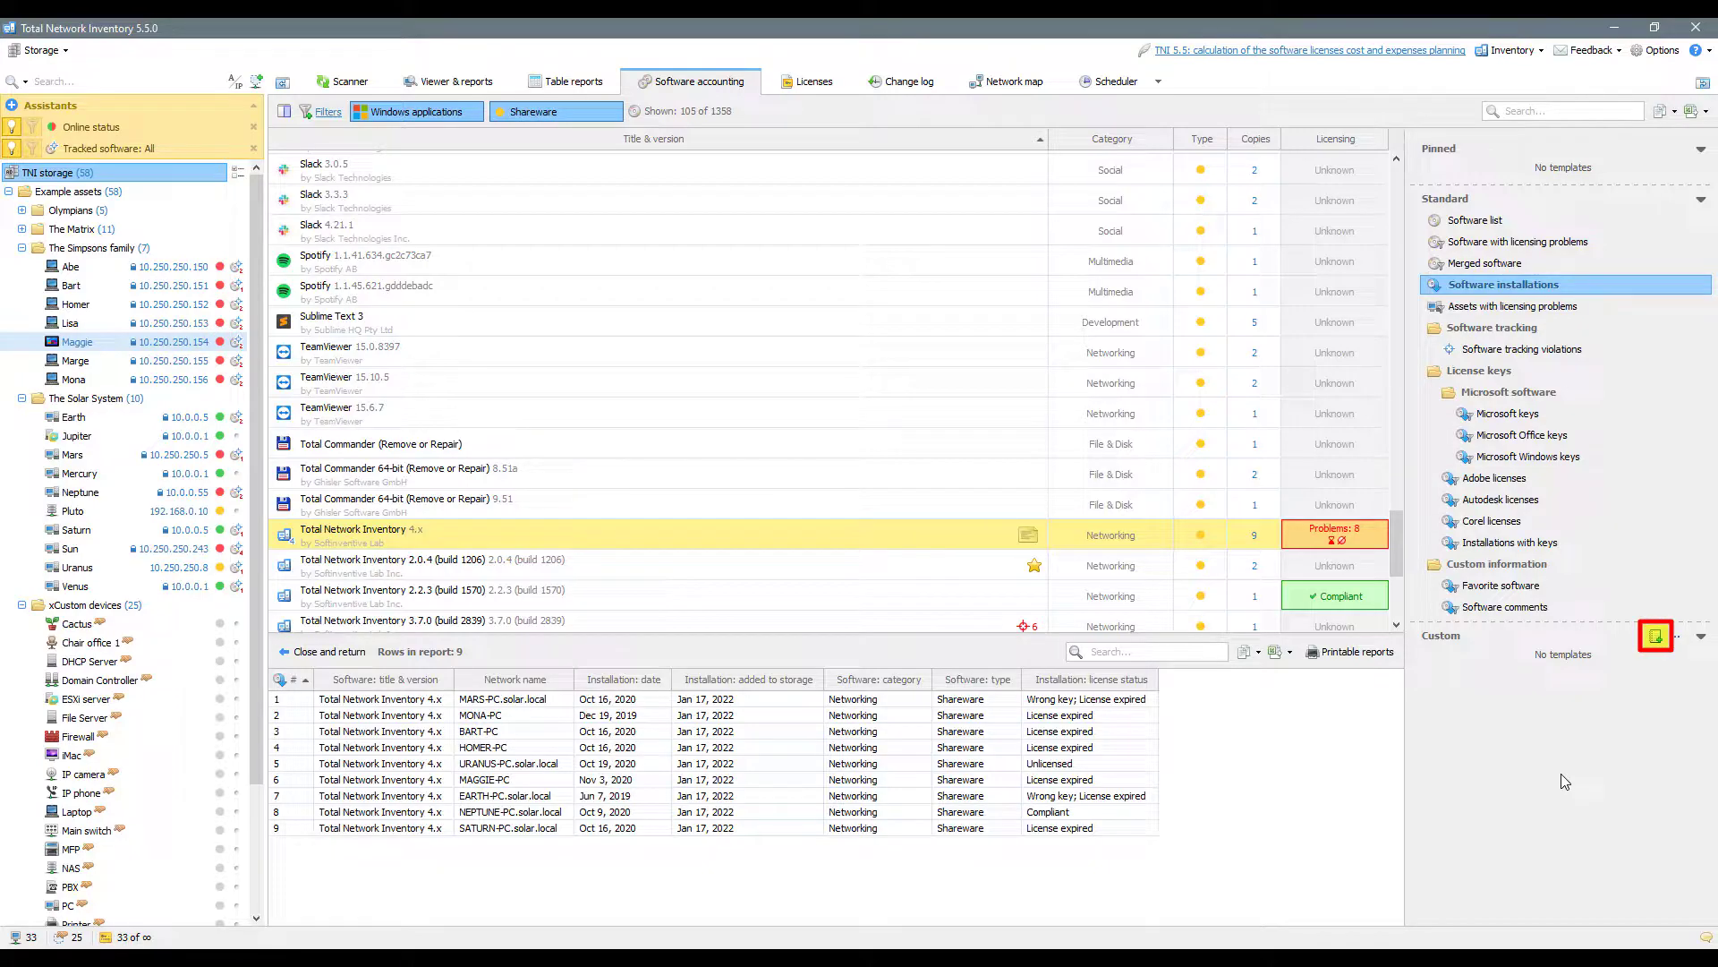
# Copy the standard Software installations template into Custom templates and close the Report constructor.
pyautogui.click(1656, 636)
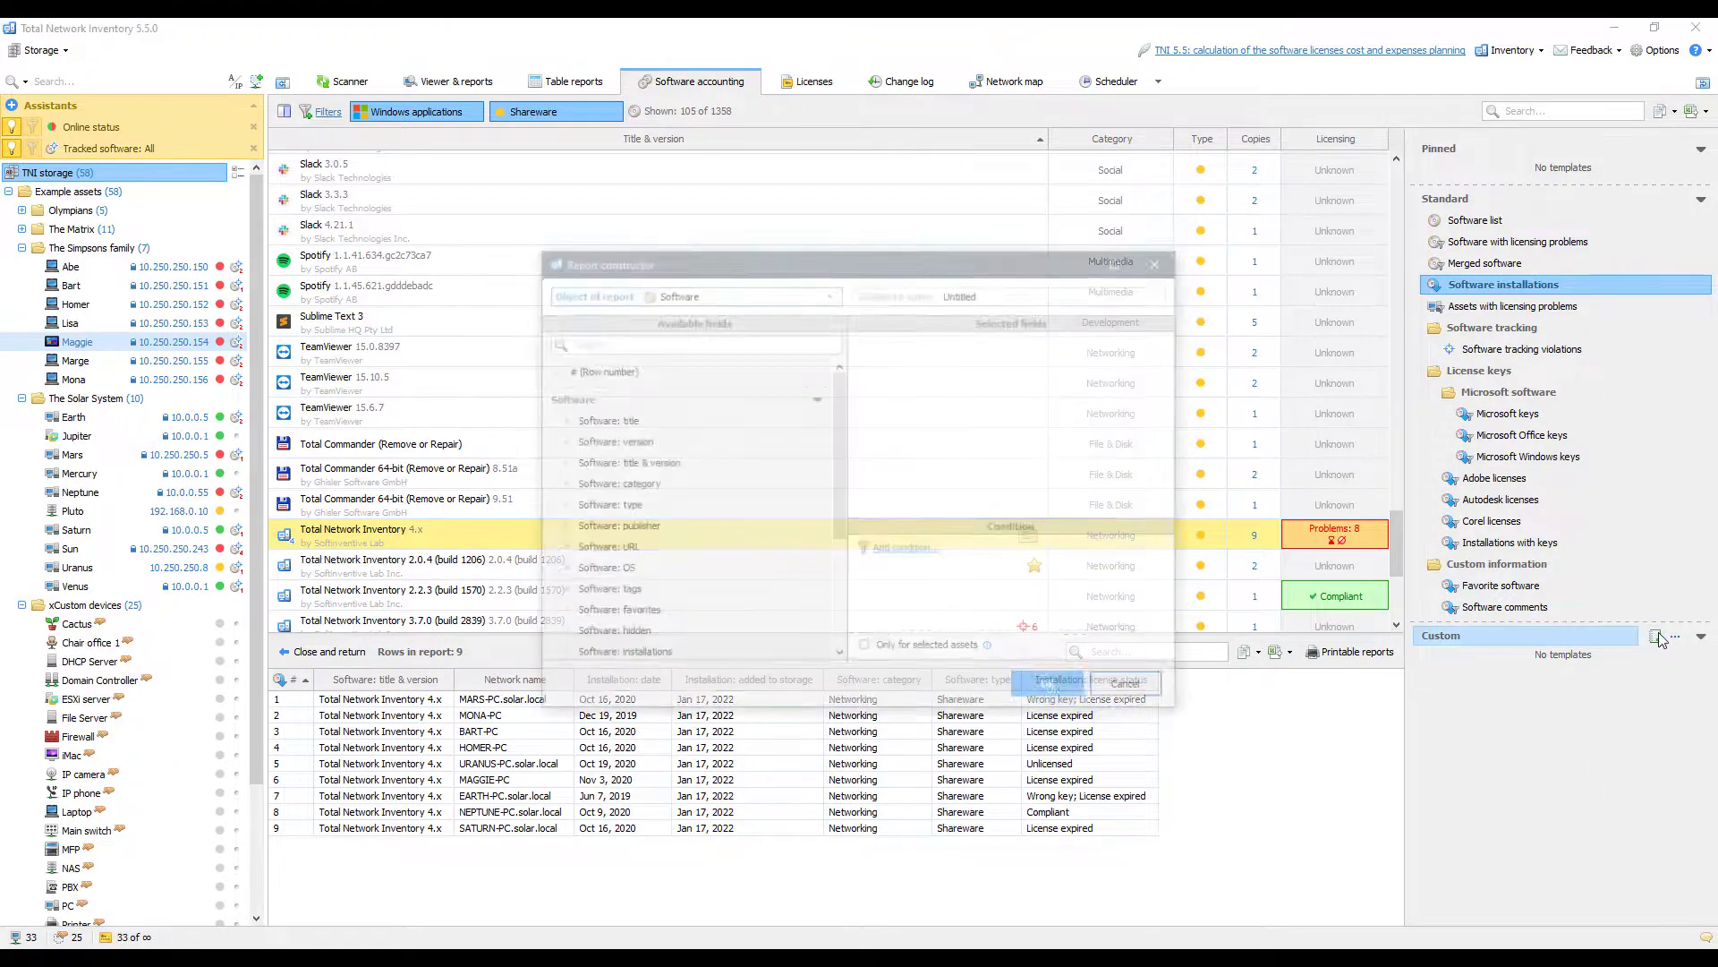
pyautogui.click(1133, 689)
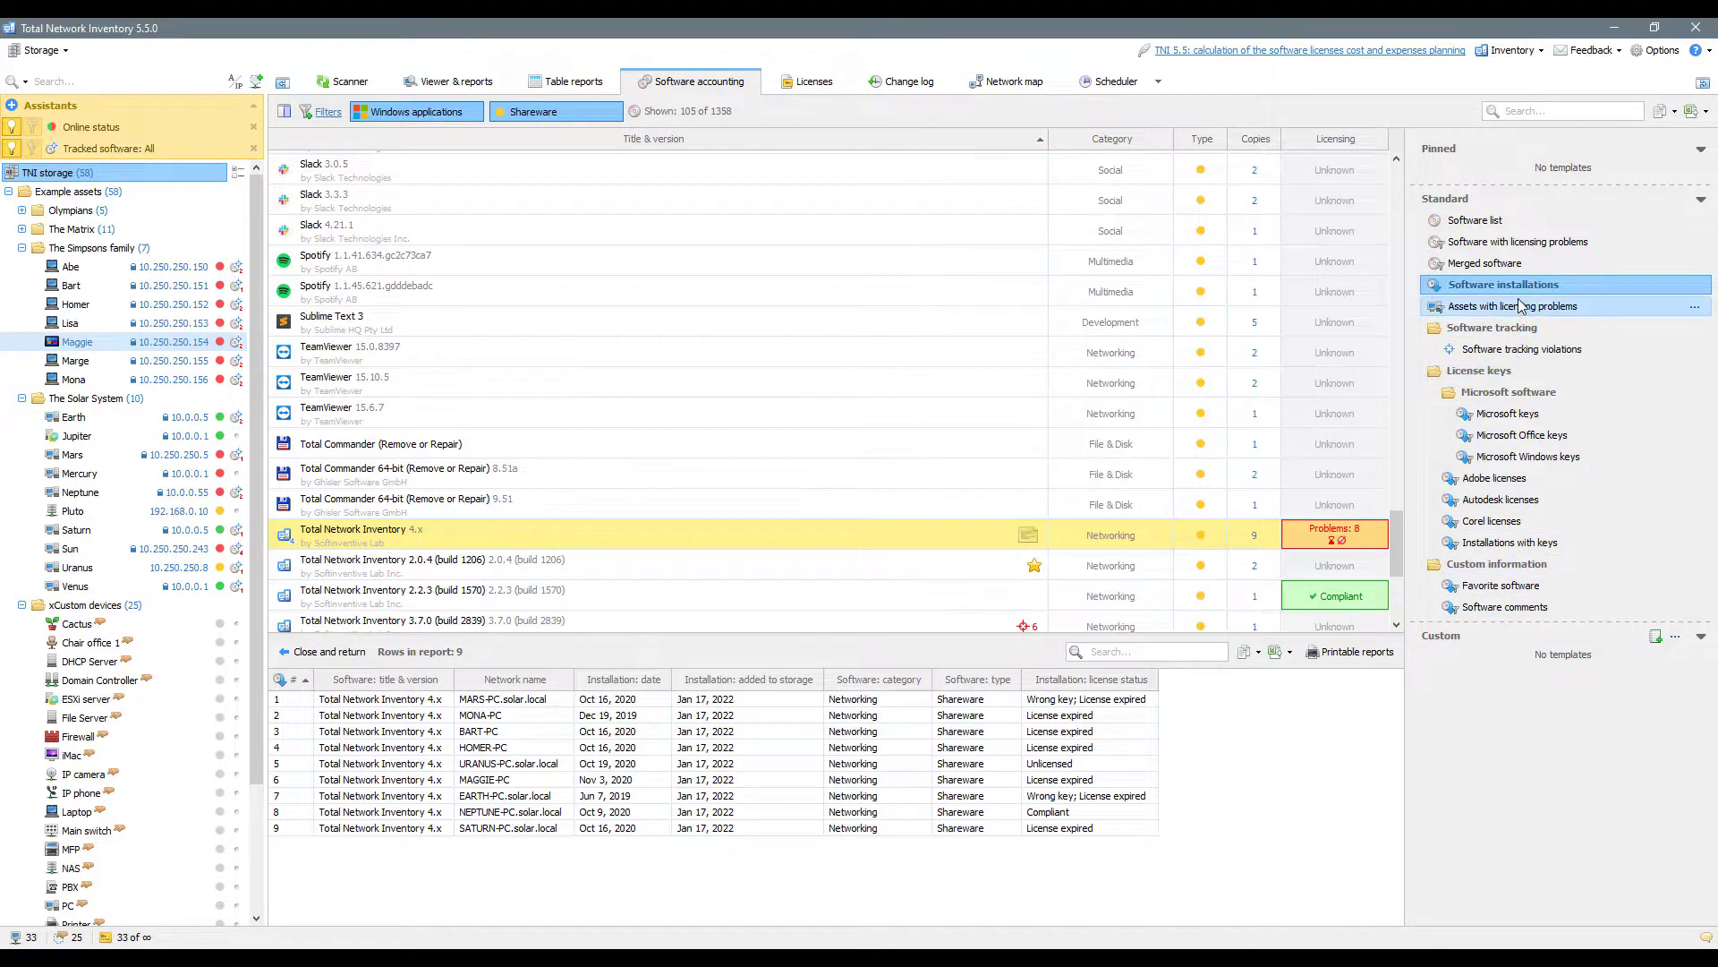
pyautogui.moveTo(1518, 286); pyautogui.dragTo(1520, 641)
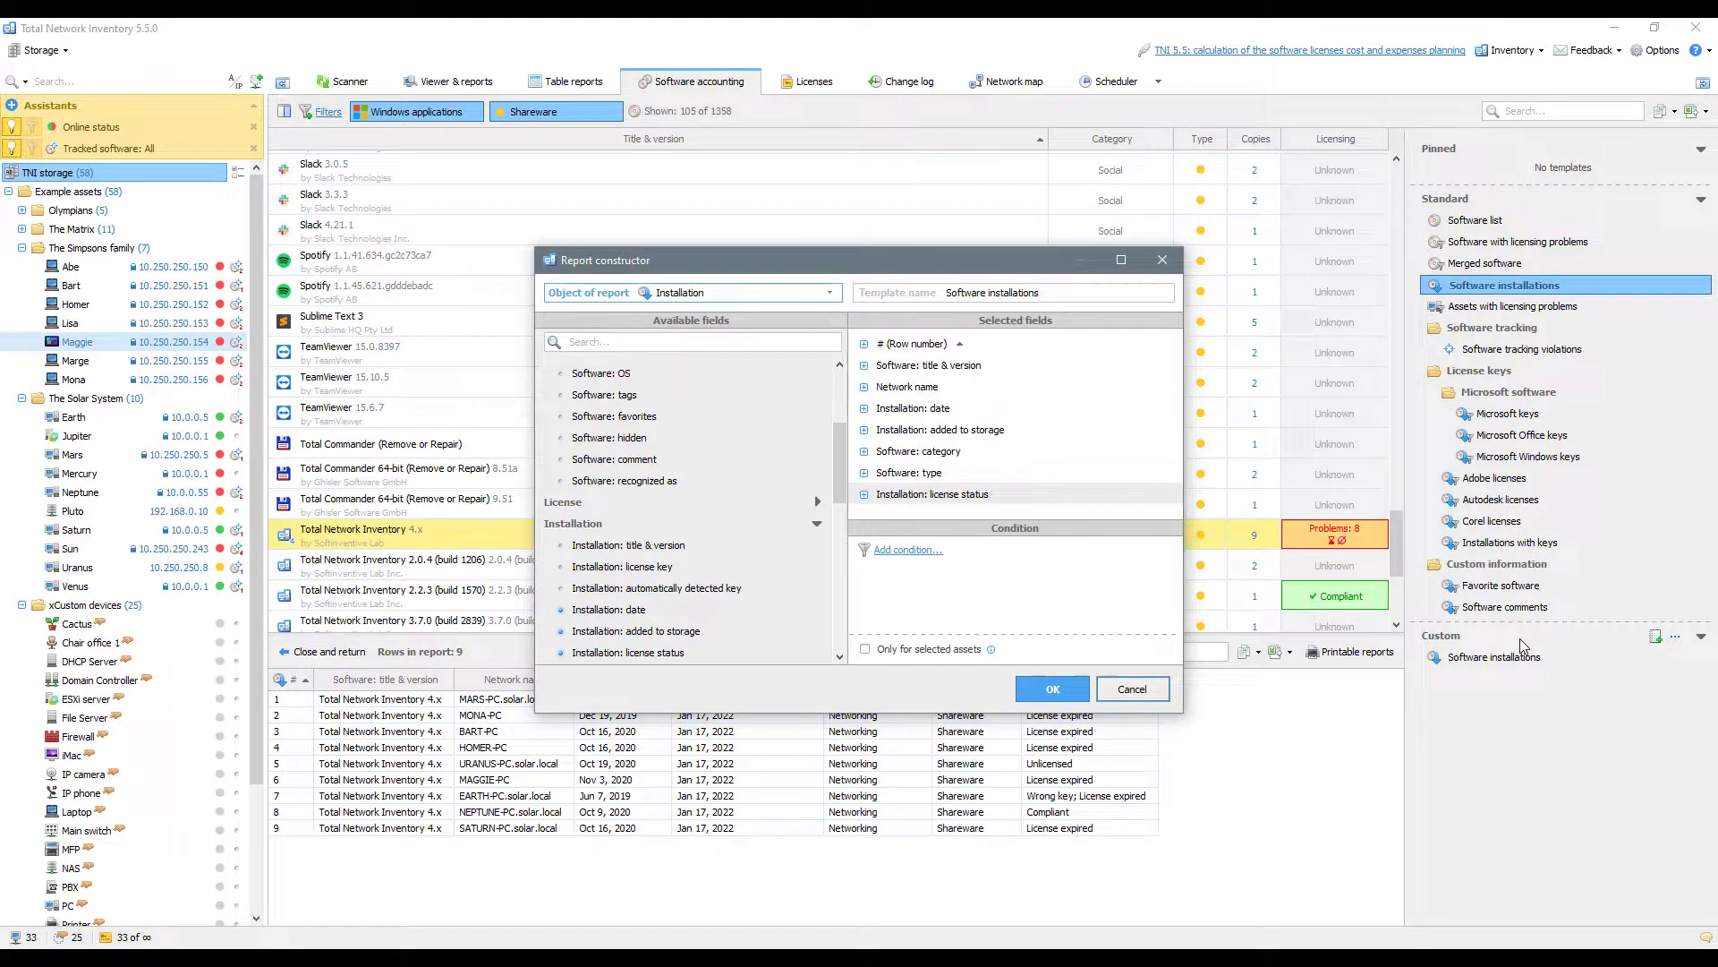
pyautogui.click(1141, 689)
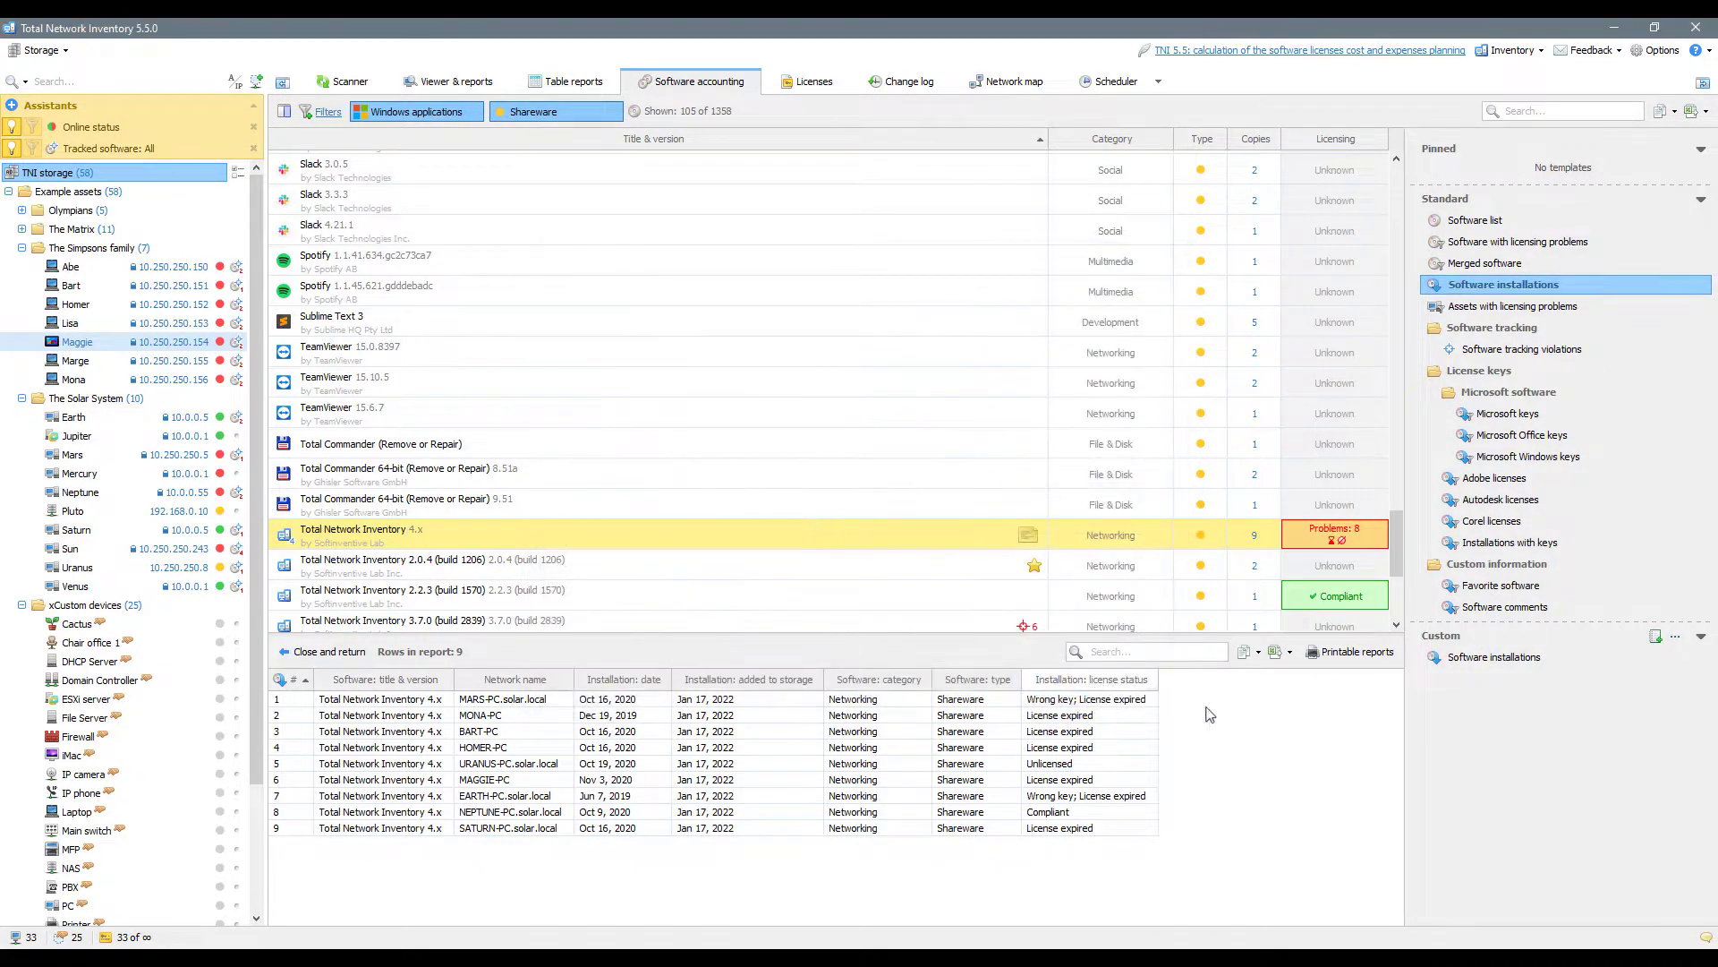